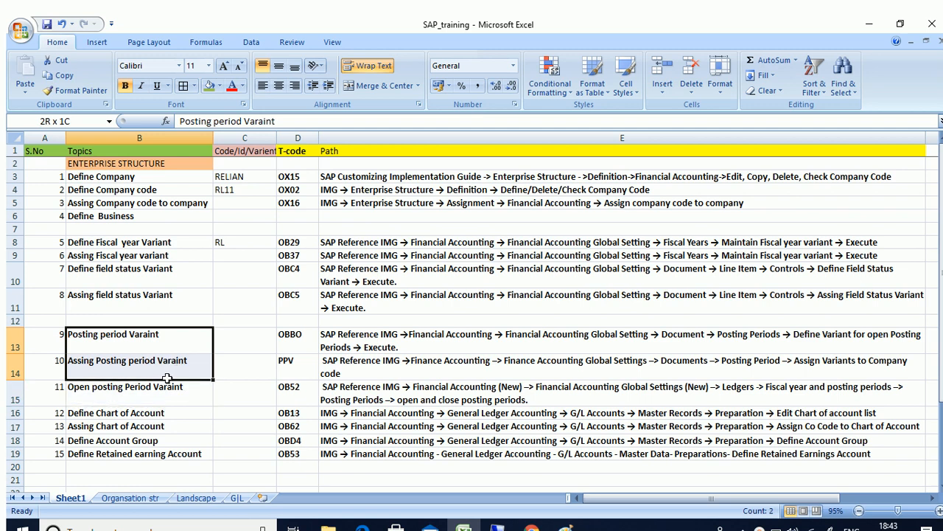
# Review the posting period variant topics and their configuration paths in rows 13 to 15 of Sheet1.
pyautogui.click(405, 366)
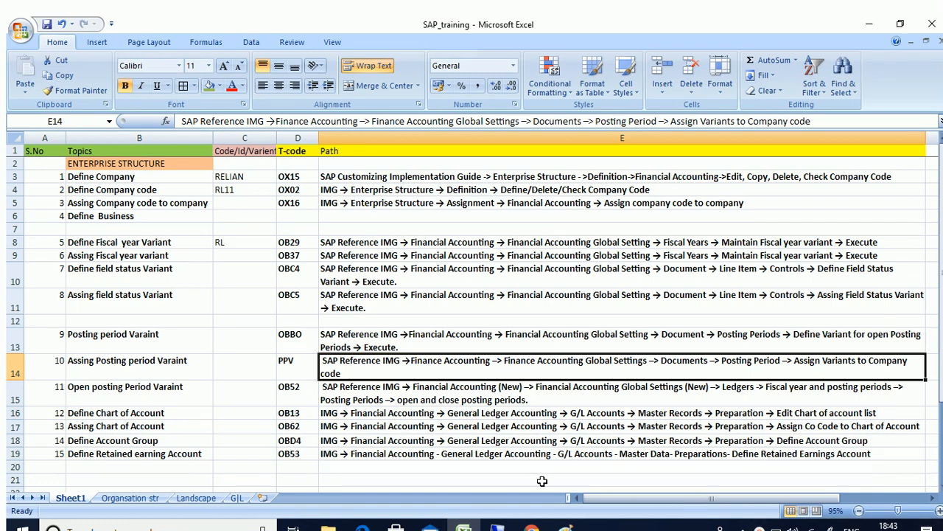
pyautogui.moveTo(133, 349); pyautogui.dragTo(140, 388)
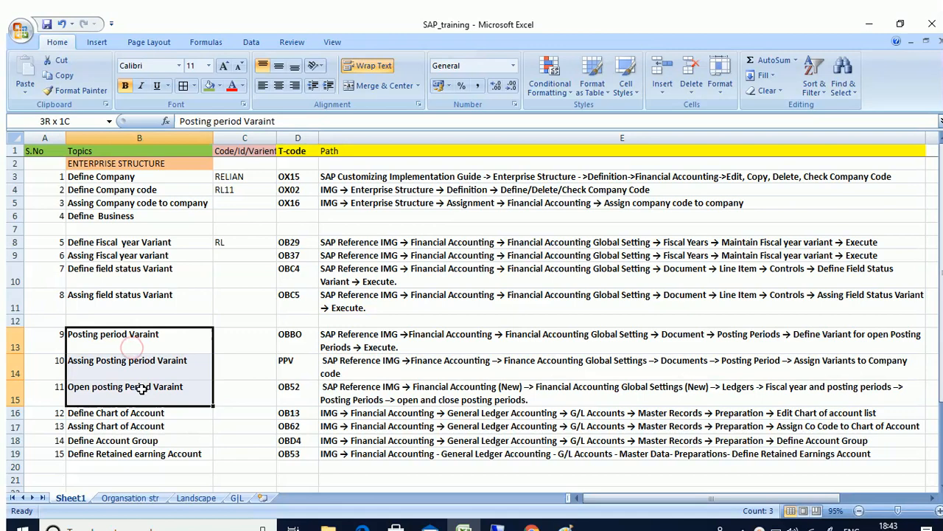
pyautogui.click(540, 399)
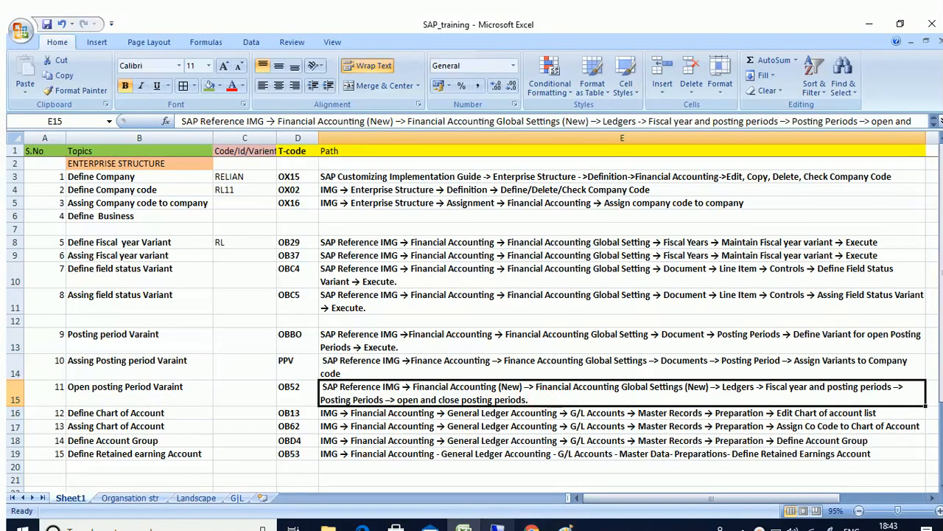
pyautogui.moveTo(497, 524)
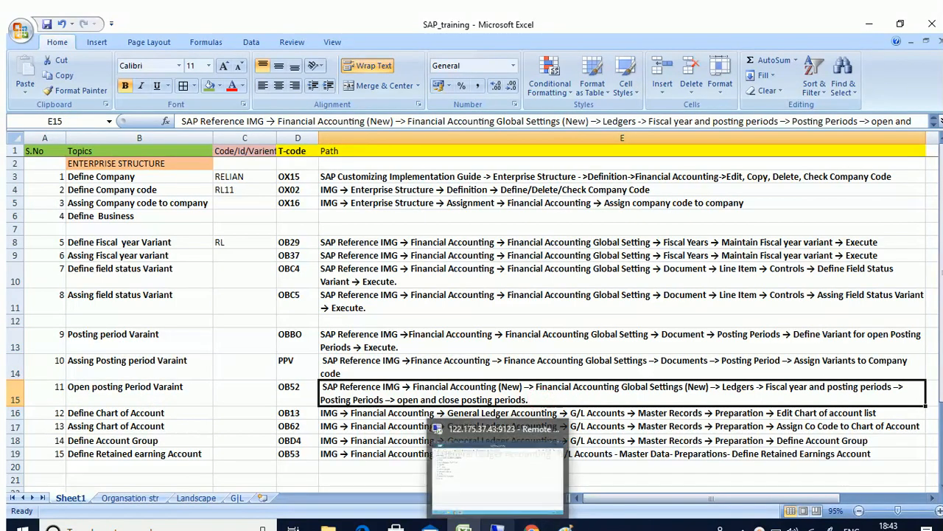
# Examine how months map to posting periods in the Fiscal year Variants table on the Landscape sheet, focusing on month 5.
pyautogui.click(196, 498)
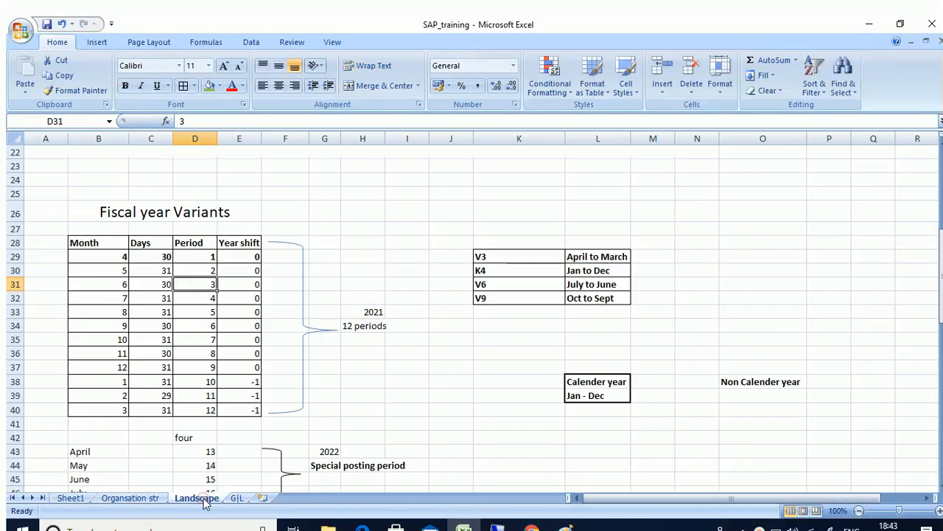
pyautogui.click(421, 391)
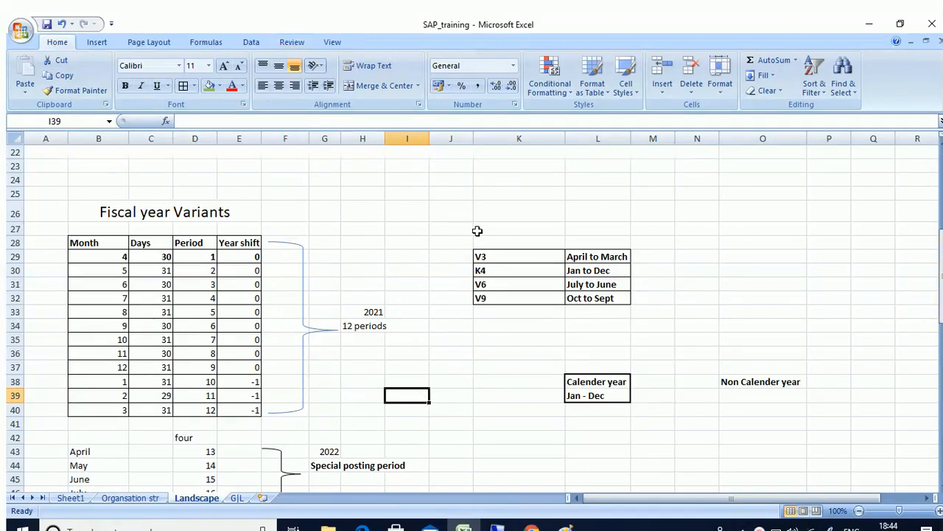
pyautogui.moveTo(102, 272); pyautogui.dragTo(180, 272)
pyautogui.click(116, 271)
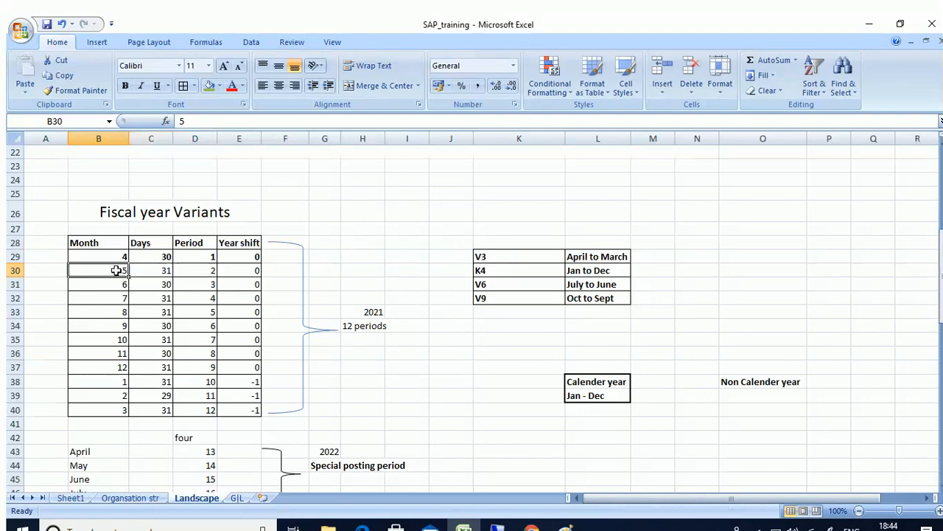
pyautogui.click(209, 271)
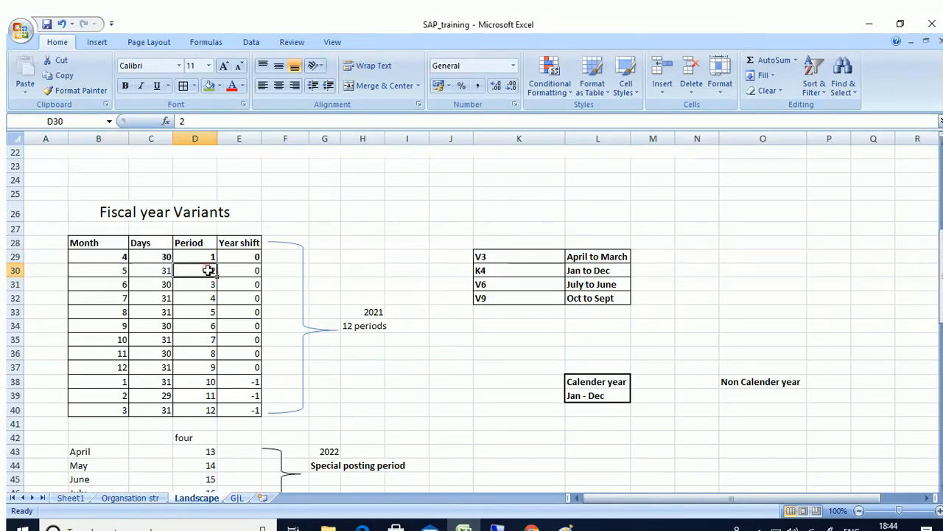
pyautogui.moveTo(199, 272)
pyautogui.mouseDown()
pyautogui.moveTo(221, 272)
pyautogui.moveTo(210, 270)
pyautogui.mouseUp()
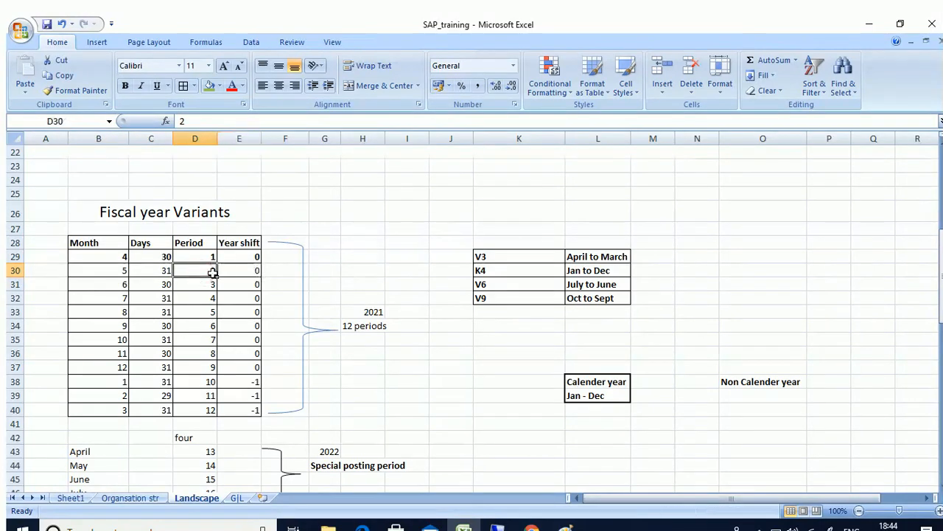
pyautogui.click(374, 218)
pyautogui.click(204, 270)
pyautogui.click(204, 257)
pyautogui.click(197, 287)
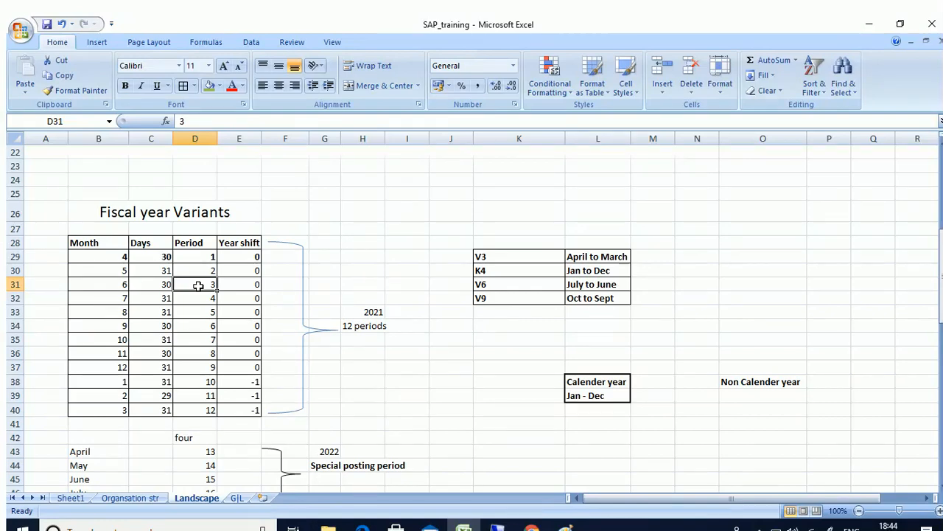
pyautogui.click(211, 256)
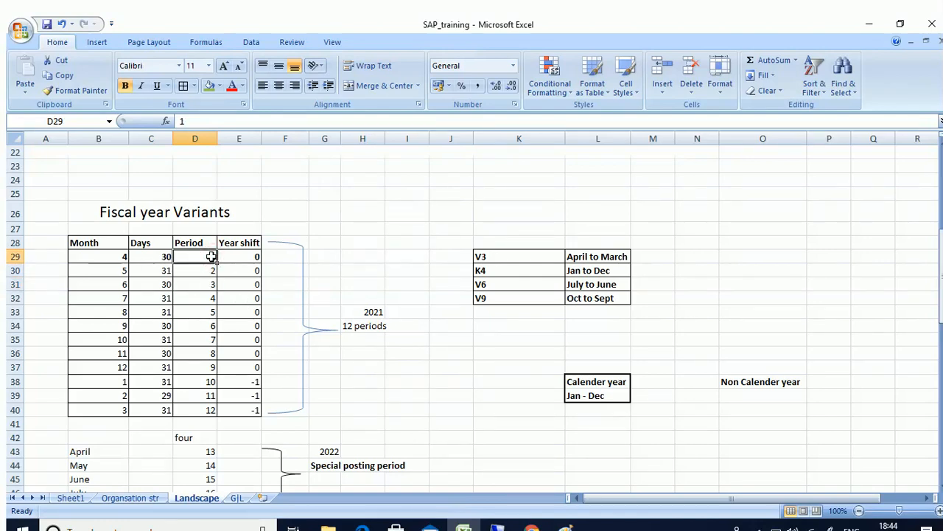
pyautogui.click(202, 285)
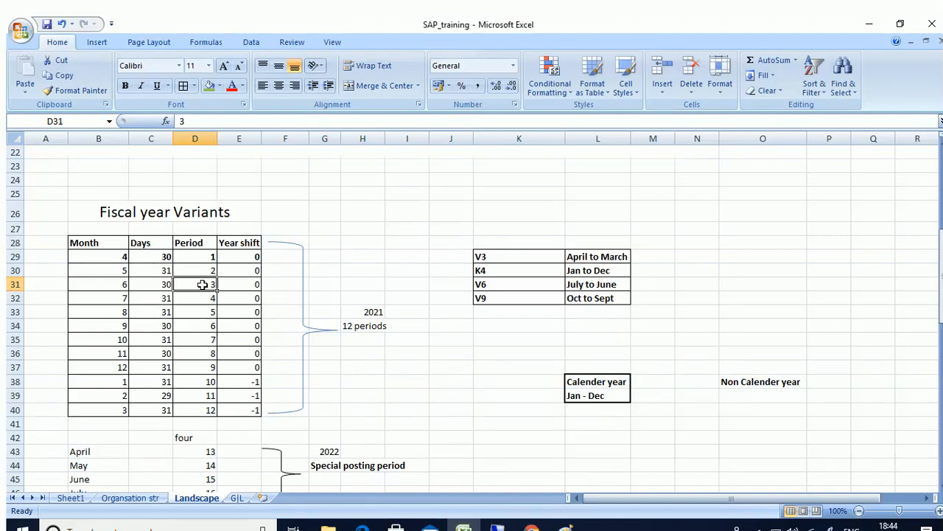
pyautogui.click(200, 270)
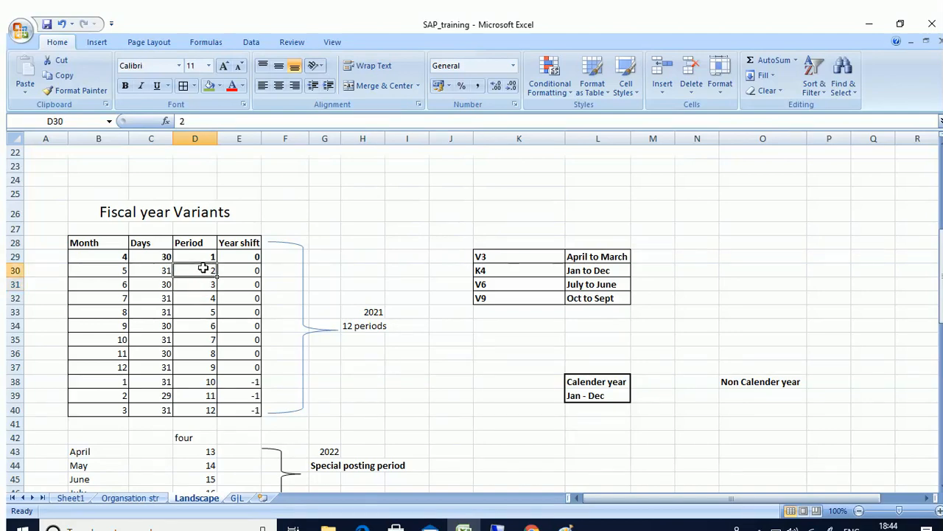
pyautogui.moveTo(110, 270); pyautogui.dragTo(205, 273)
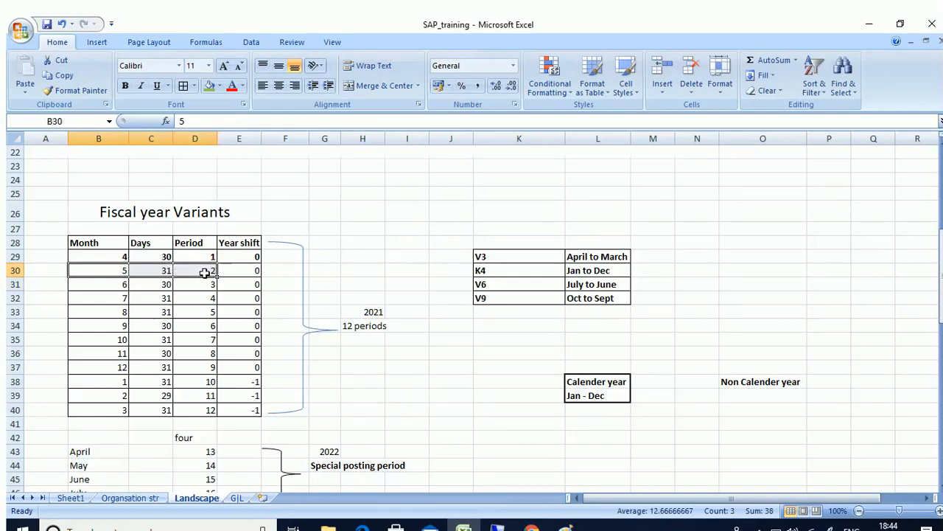
pyautogui.click(190, 273)
pyautogui.moveTo(111, 272); pyautogui.dragTo(205, 271)
pyautogui.click(204, 272)
pyautogui.moveTo(107, 272); pyautogui.dragTo(228, 275)
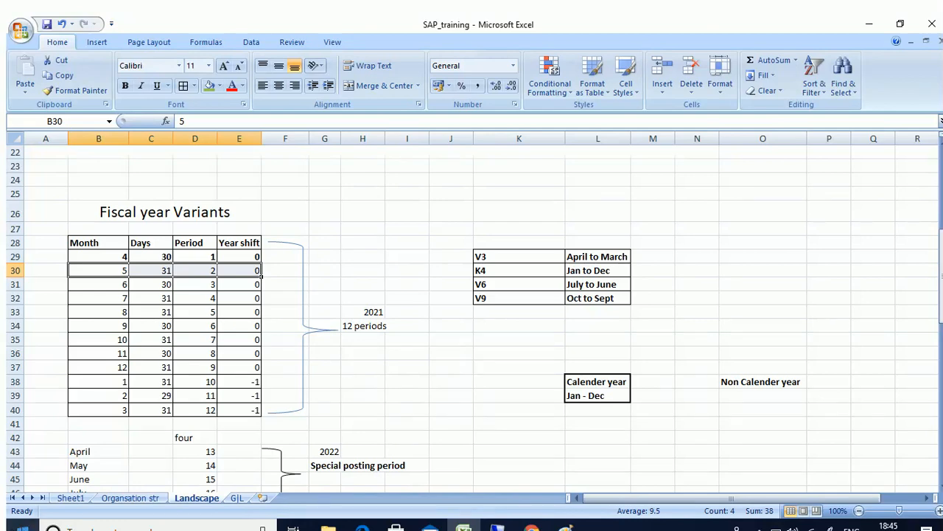
# On Sheet1, change the topic in cell B15 to "Open & close posting Period Varaint".
pyautogui.click(71, 497)
pyautogui.moveTo(129, 339); pyautogui.dragTo(386, 345)
pyautogui.moveTo(145, 372); pyautogui.dragTo(375, 377)
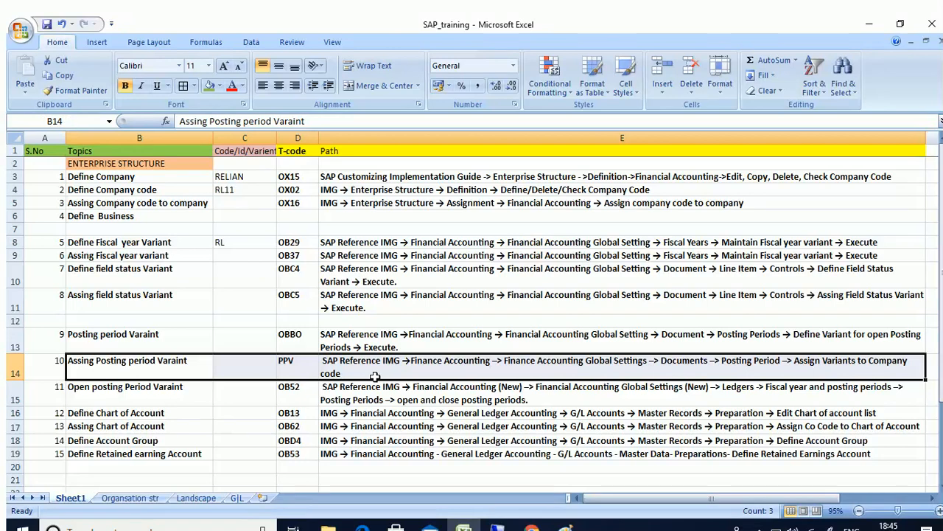
pyautogui.doubleClick(93, 389)
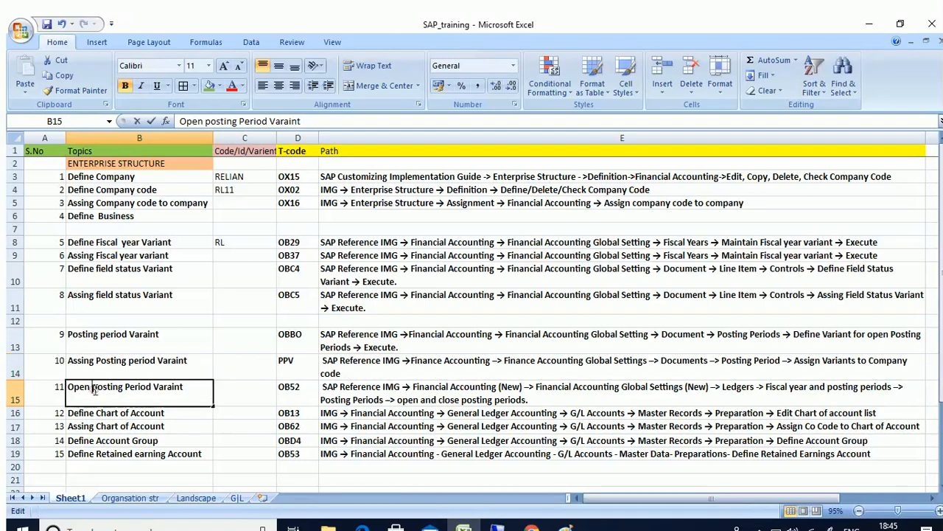
pyautogui.write('& close')
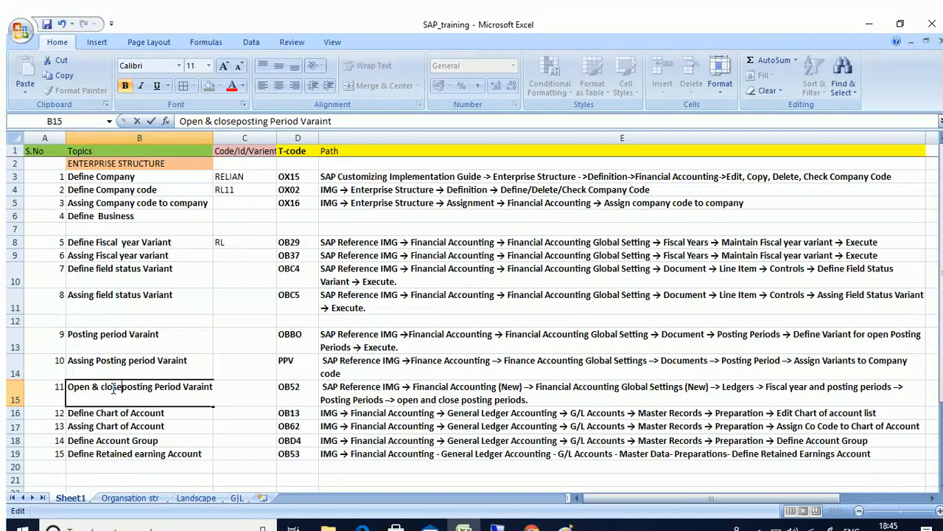
pyautogui.click(159, 426)
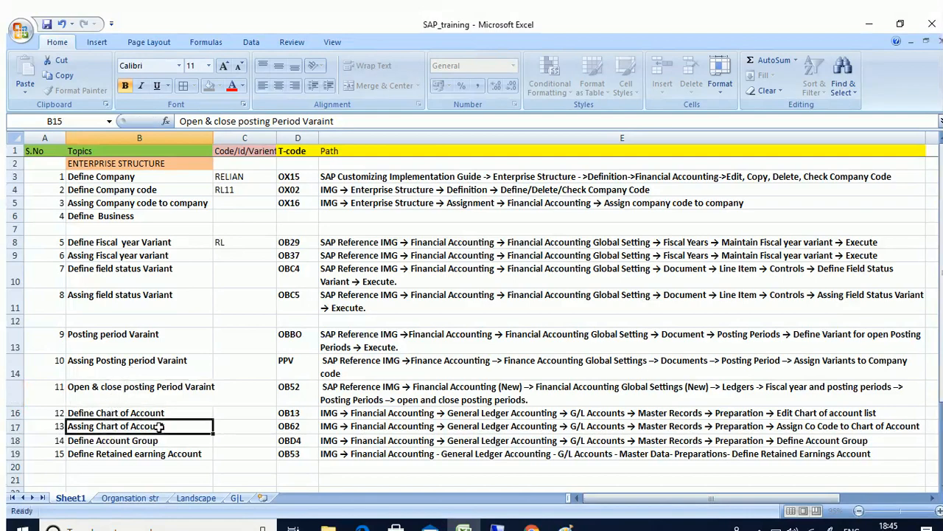
pyautogui.click(137, 404)
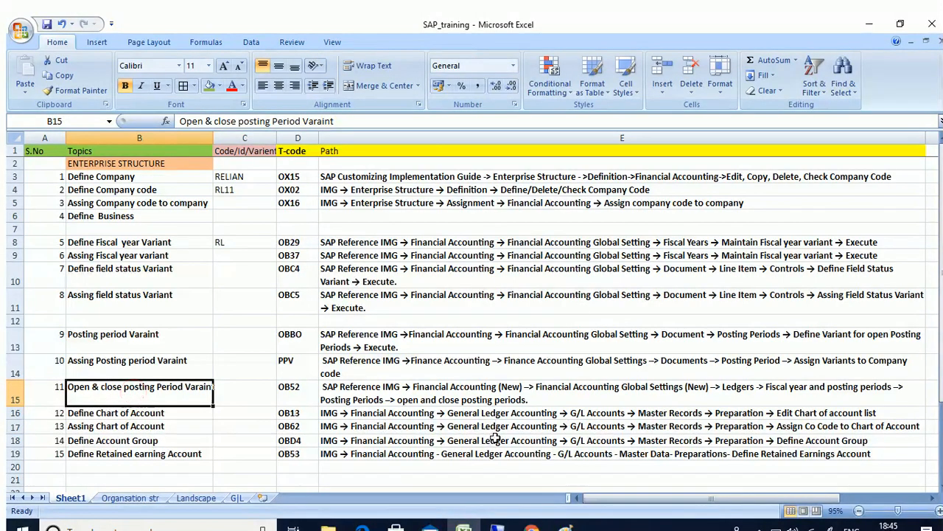
pyautogui.click(498, 525)
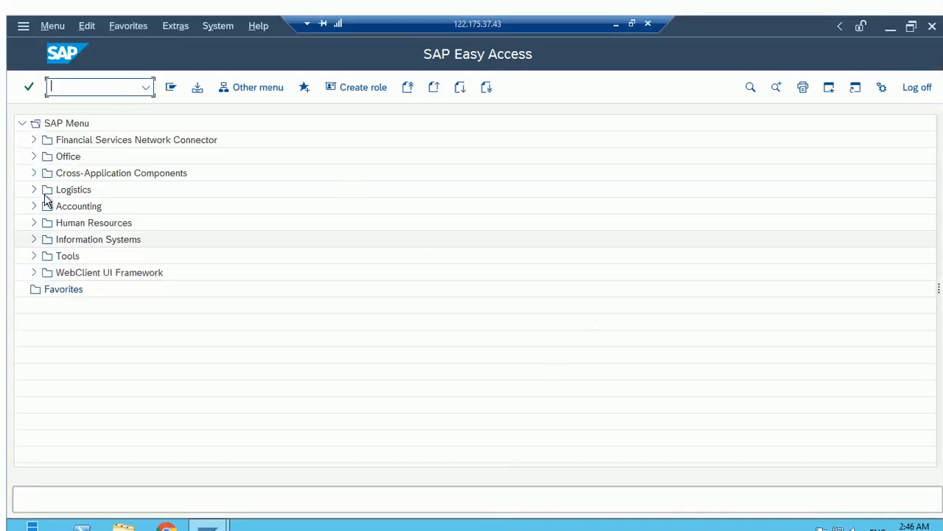
pyautogui.click(82, 85)
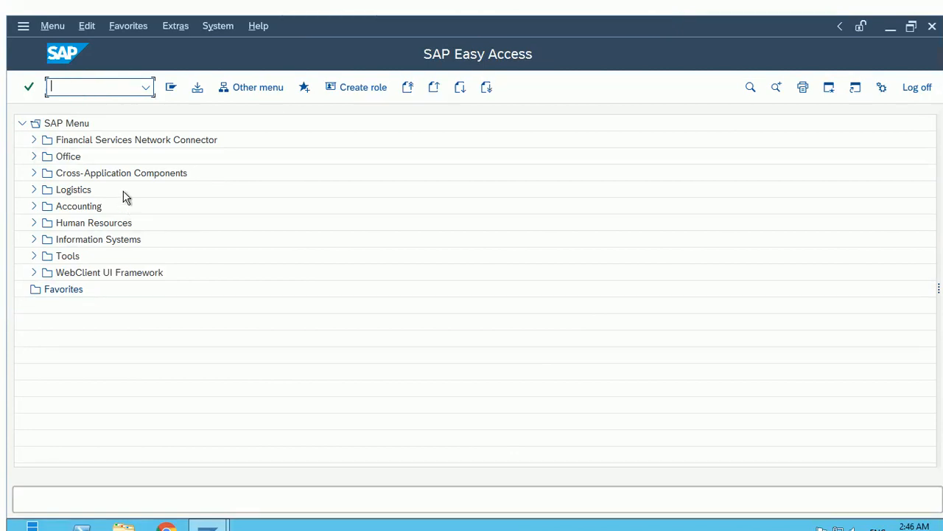
pyautogui.moveTo(514, 20)
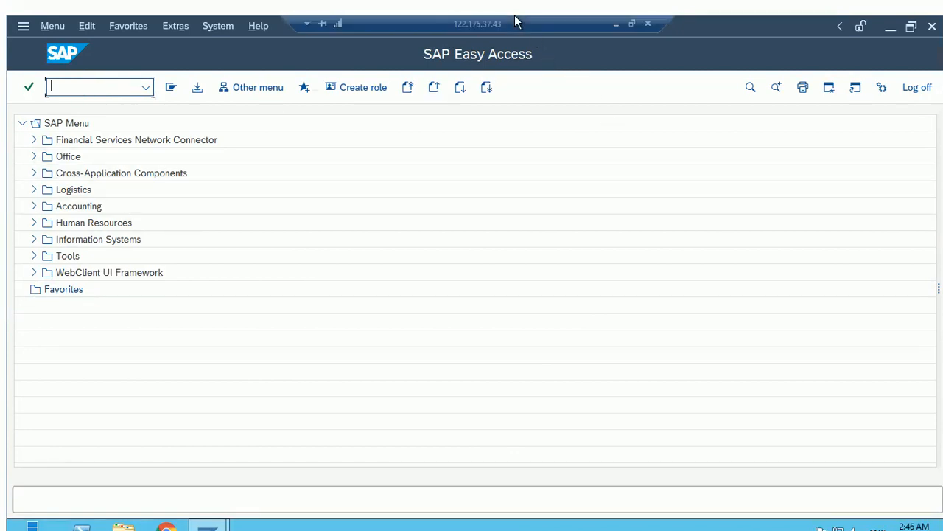
pyautogui.click(615, 24)
# Review the T-codes listed for the three posting period topics in rows 13 to 15 of Sheet1.
pyautogui.click(285, 359)
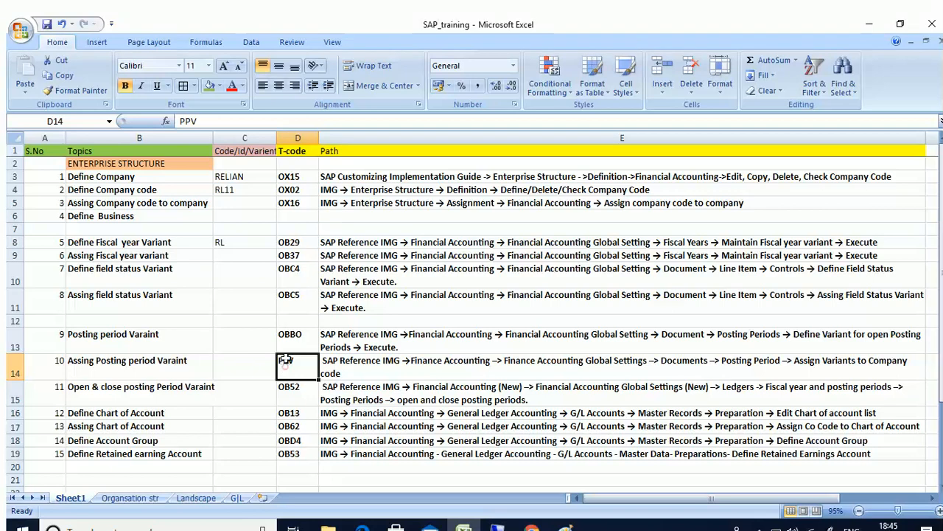
pyautogui.moveTo(288, 335); pyautogui.dragTo(297, 387)
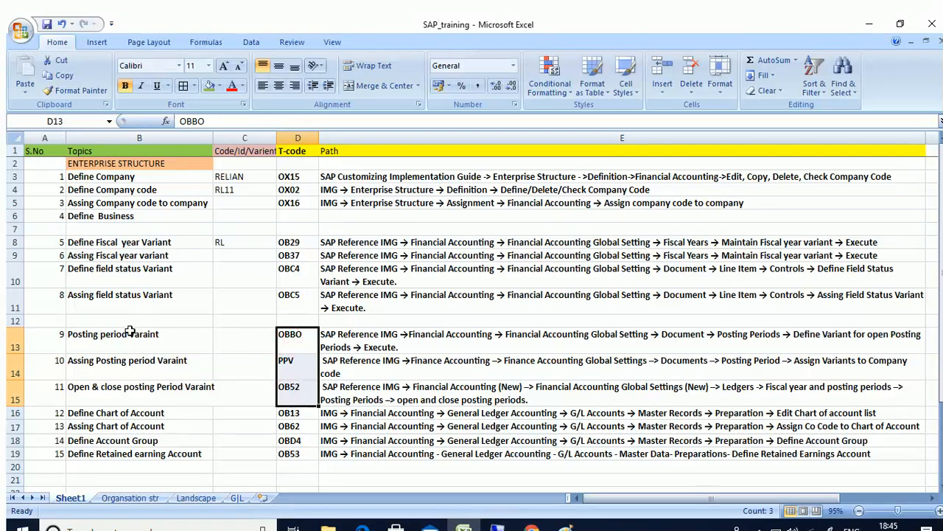
pyautogui.click(103, 341)
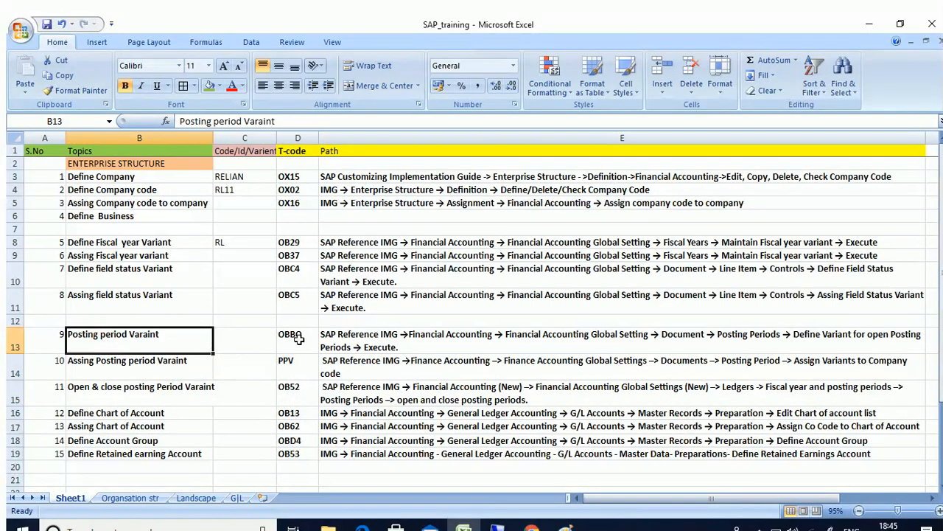
pyautogui.click(297, 338)
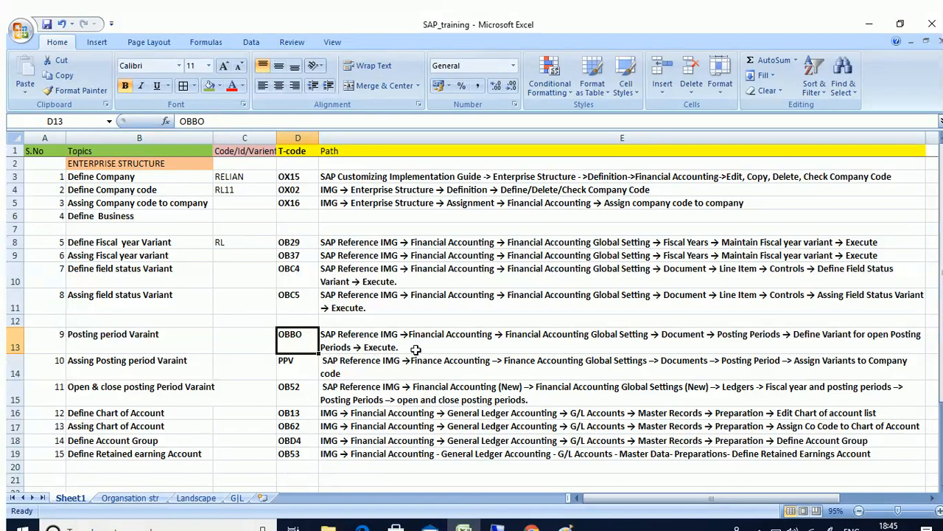
# Correct the T-code for the "Assing Posting period Varaint" topic in cell D14 to OPPV.
pyautogui.moveTo(168, 369); pyautogui.dragTo(291, 374)
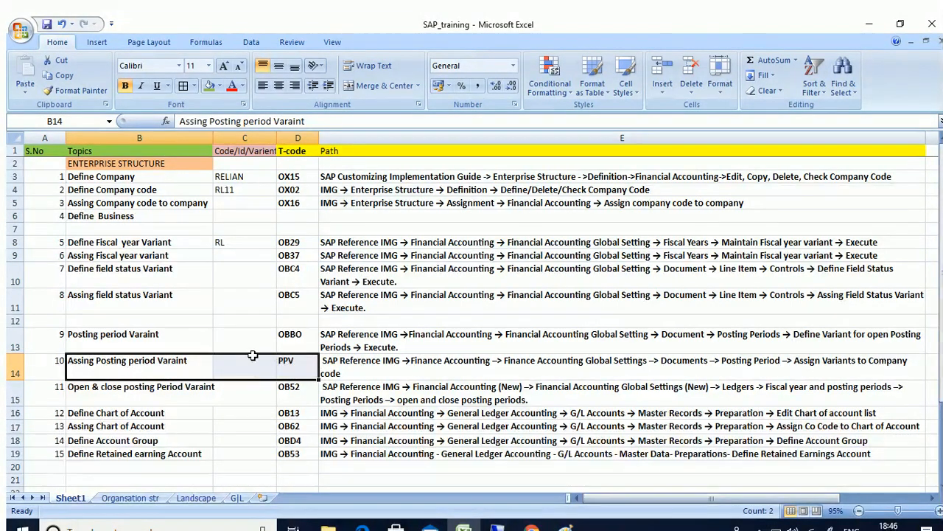
pyautogui.click(282, 361)
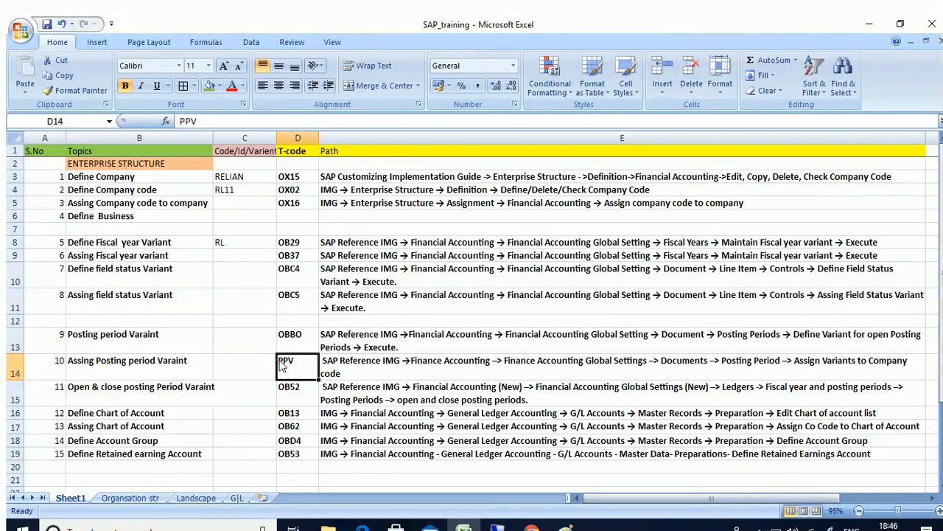
pyautogui.doubleClick(281, 364)
pyautogui.write('O')
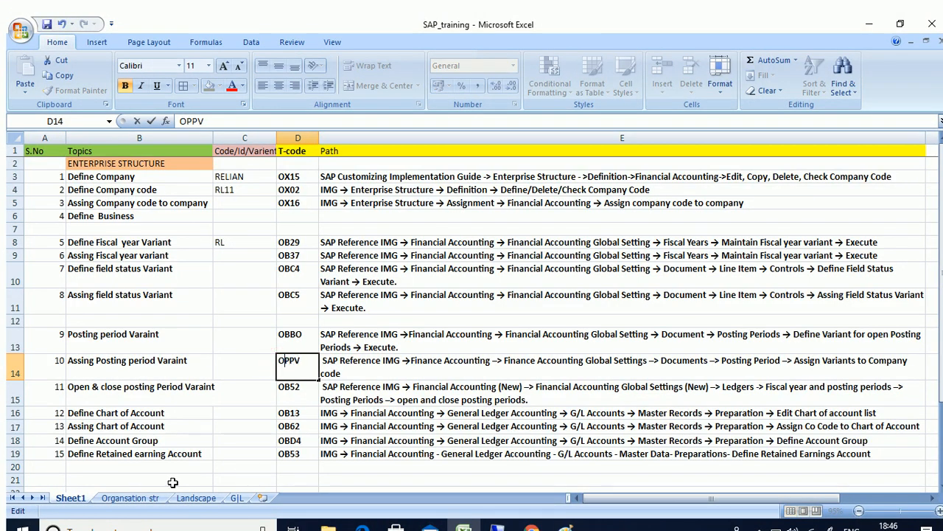
pyautogui.click(124, 394)
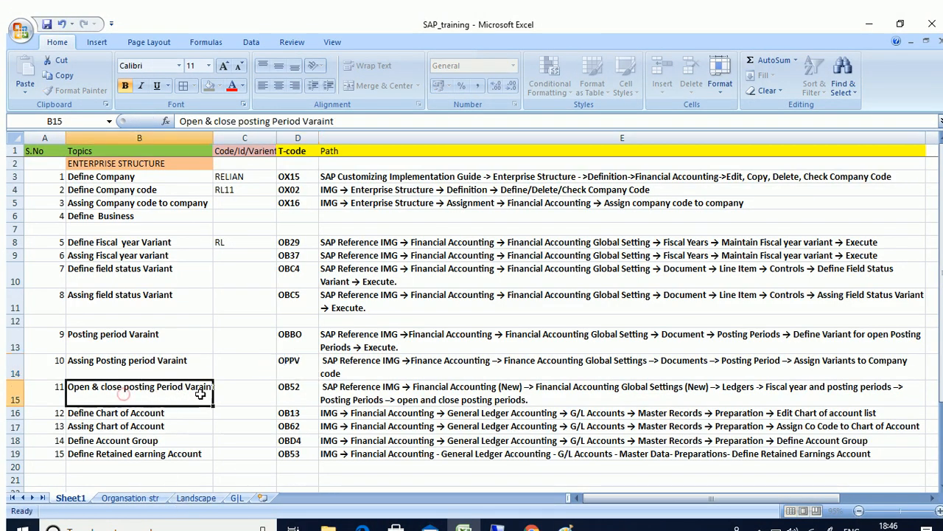
# Check the T-code for opening and closing posting periods and the menu paths of the posting period topics.
pyautogui.moveTo(200, 394); pyautogui.dragTo(293, 395)
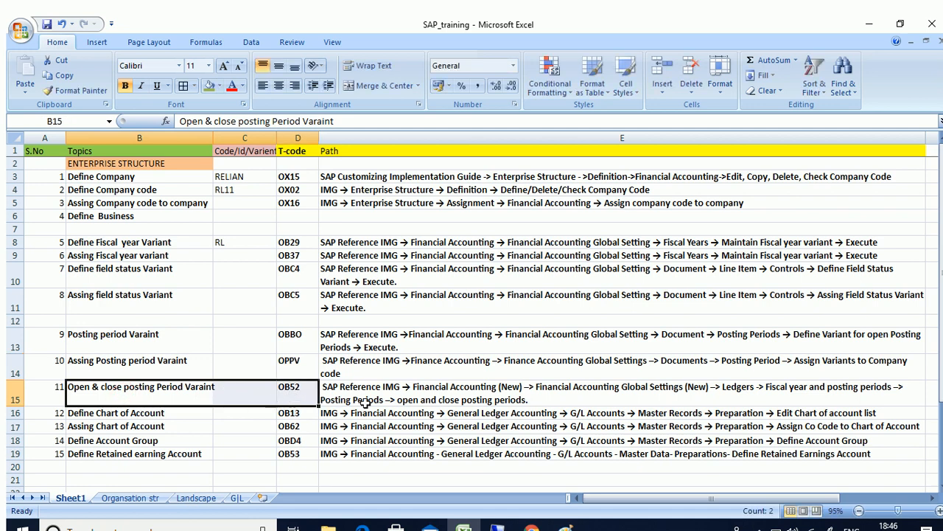
pyautogui.click(370, 340)
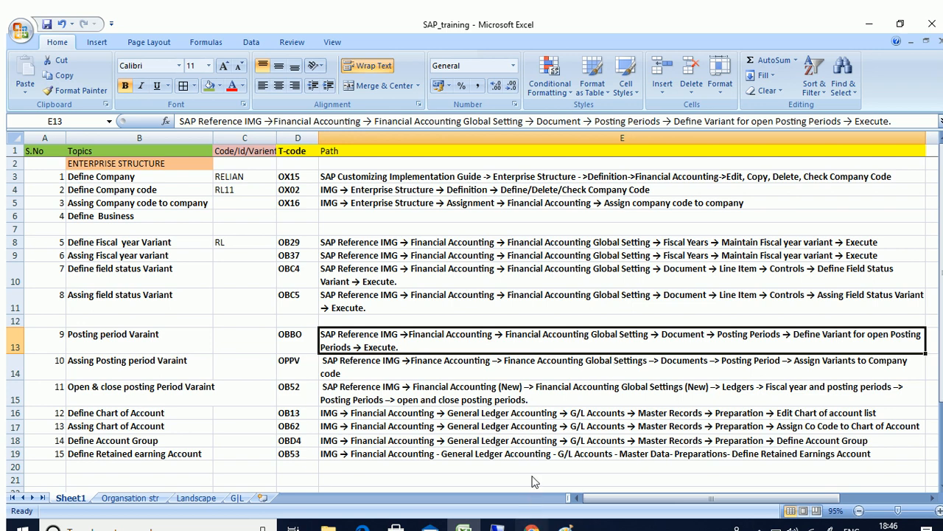
pyautogui.moveTo(526, 337); pyautogui.dragTo(550, 388)
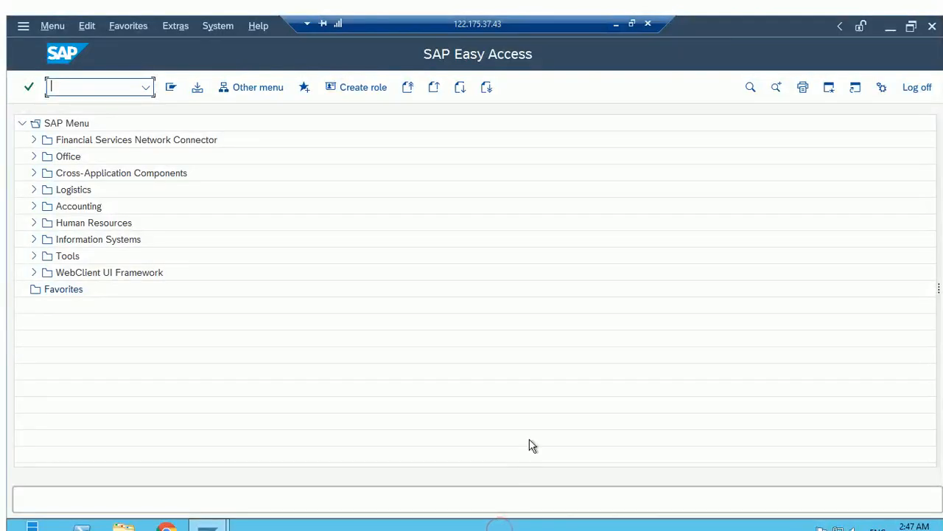
# Open the posting period variant definition with transaction OBBO and start creating new entries.
pyautogui.click(536, 391)
pyautogui.click(71, 85)
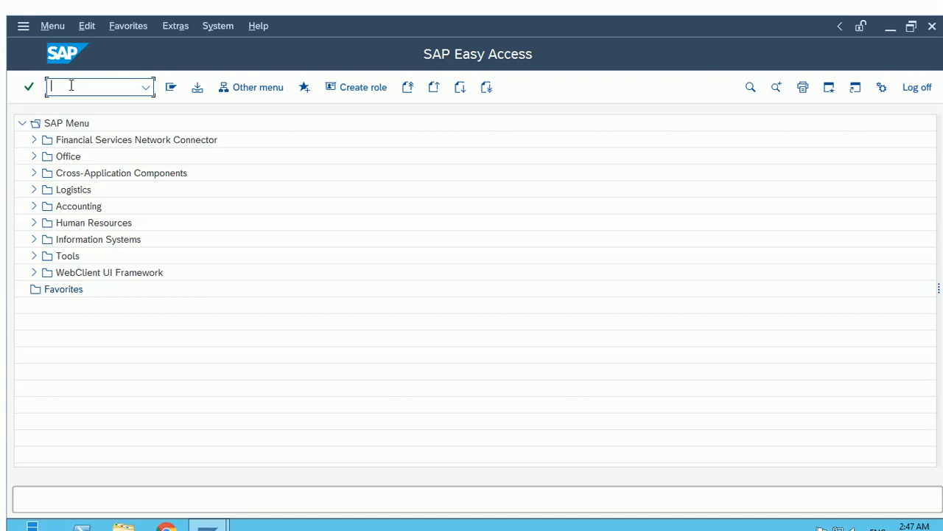
pyautogui.write('OBBO')
pyautogui.press('Return')
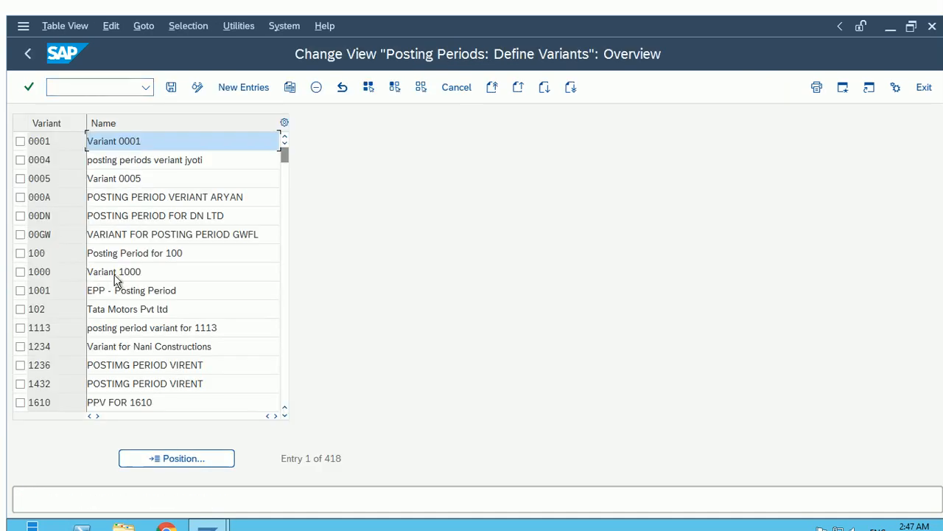
pyautogui.click(250, 90)
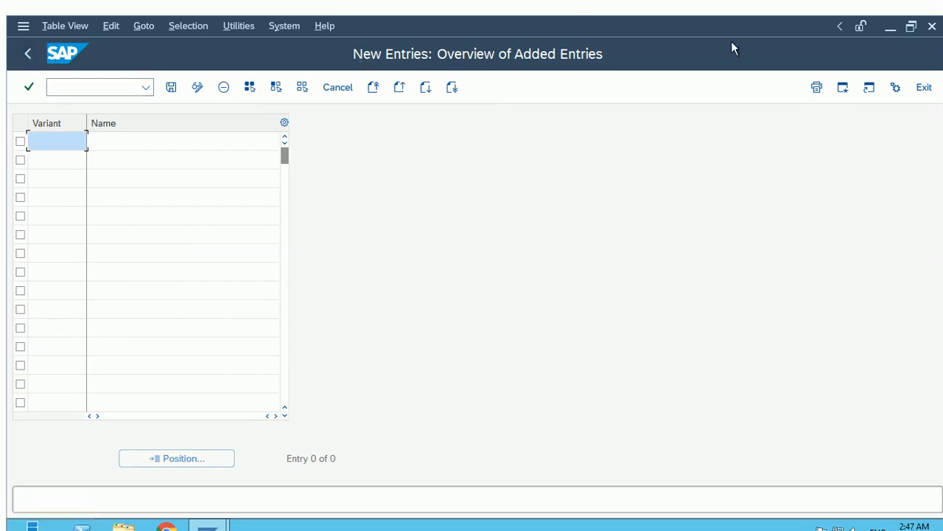
# In a new session, open the company code global data with OBY6 and display the details of company code RL11.
pyautogui.click(845, 89)
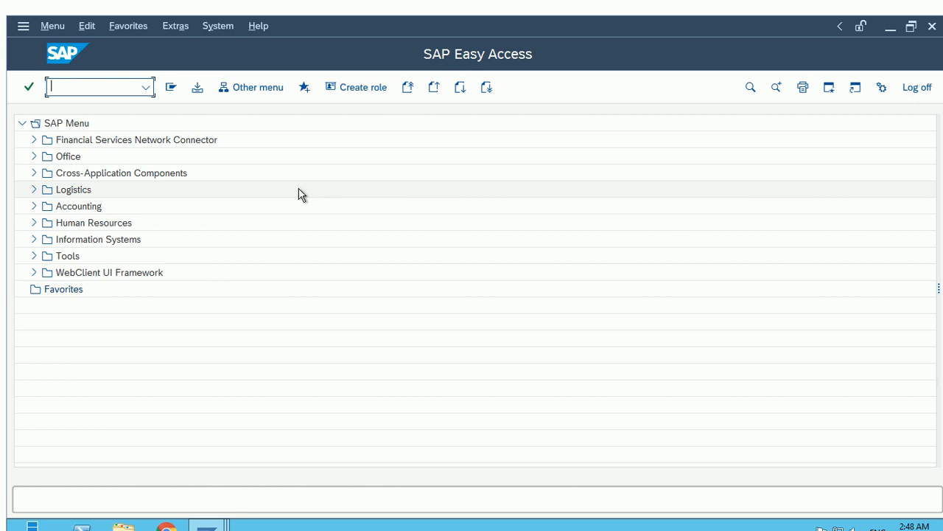
pyautogui.write('OBY^')
pyautogui.press('Return')
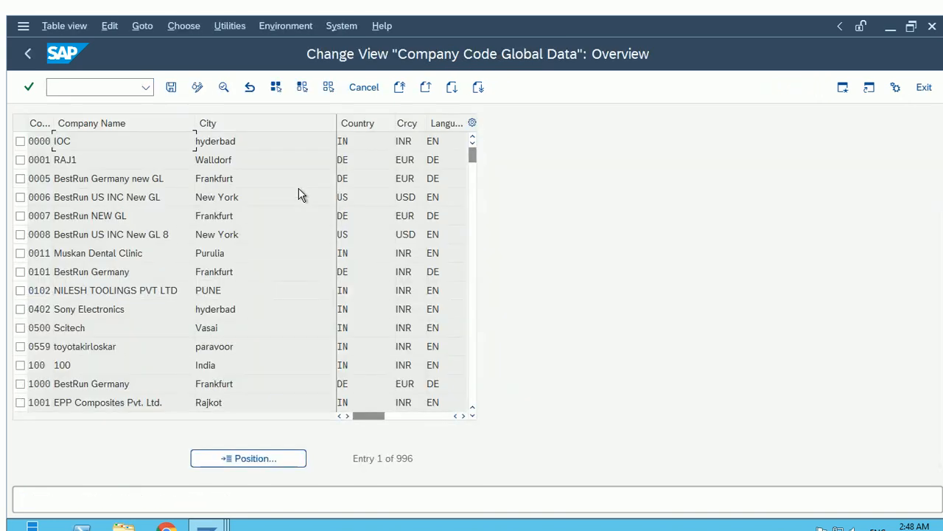
pyautogui.click(263, 461)
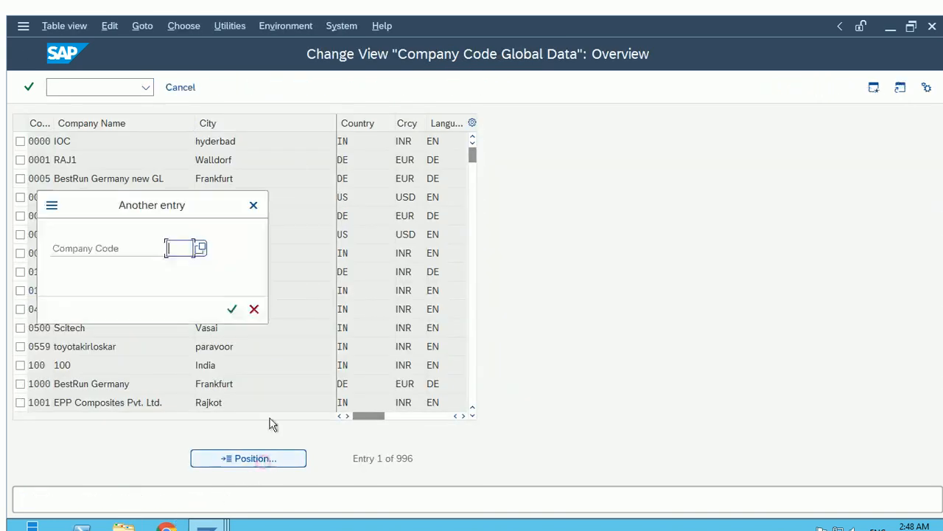
pyautogui.write('RL11')
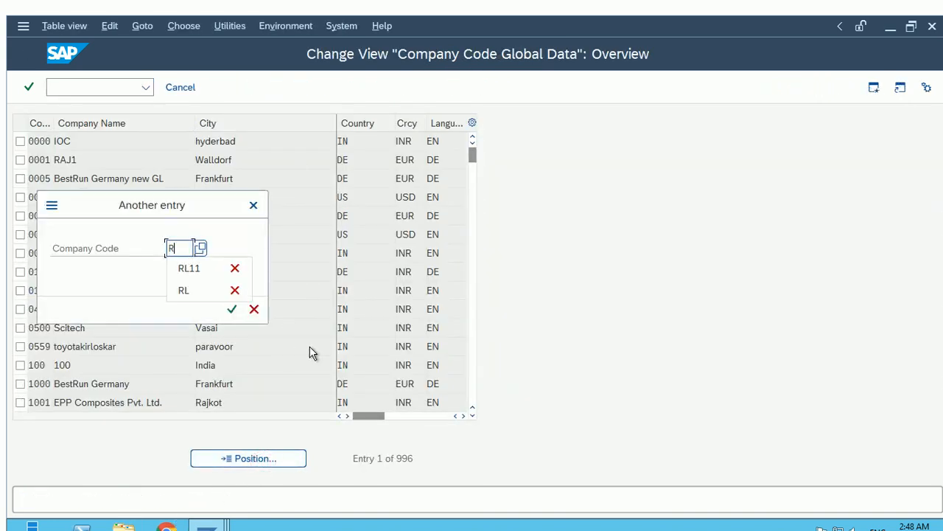
pyautogui.press('Return')
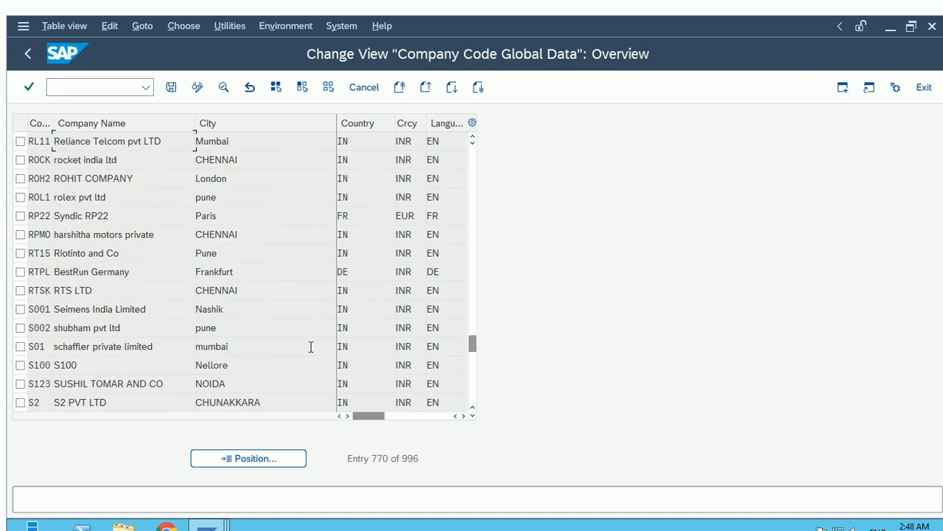
pyautogui.doubleClick(106, 140)
pyautogui.click(577, 328)
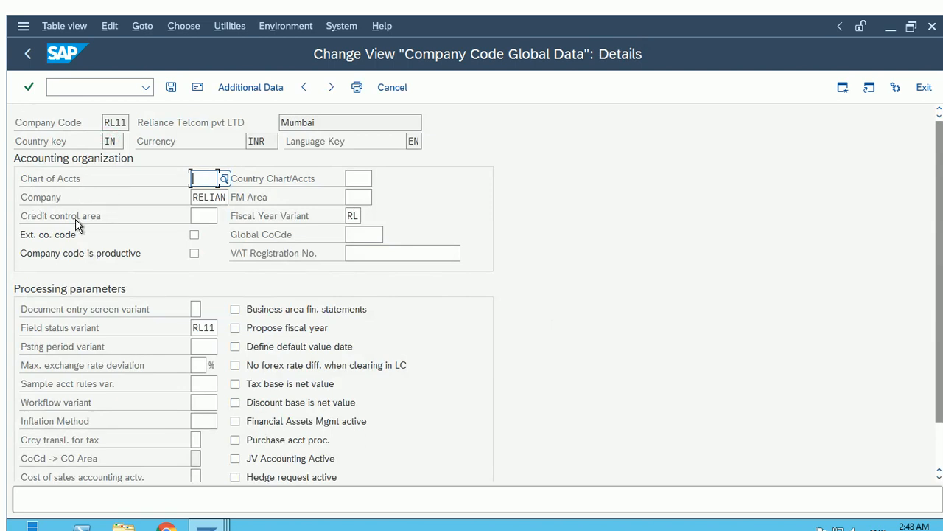
# Review the company, fiscal year variant, field status variant and posting period variant fields of company code RL11.
pyautogui.doubleClick(106, 122)
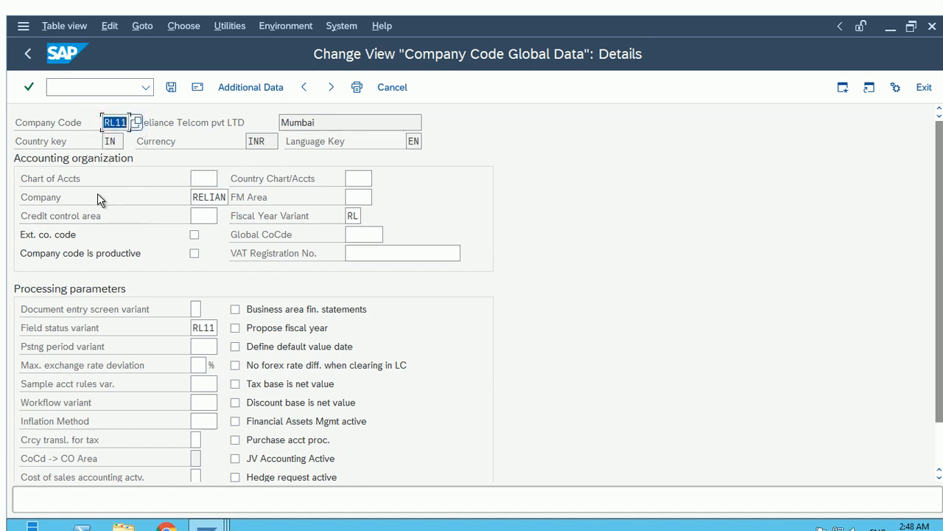
pyautogui.doubleClick(193, 197)
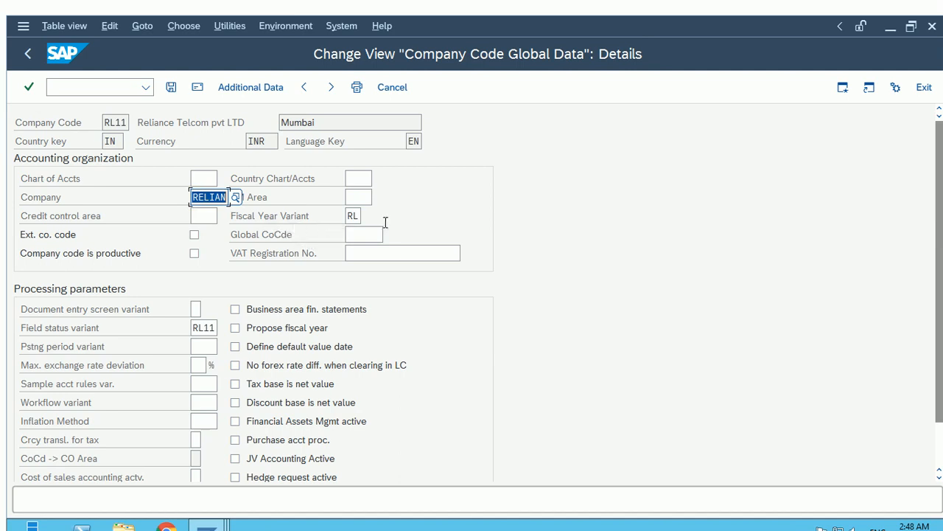
pyautogui.doubleClick(352, 215)
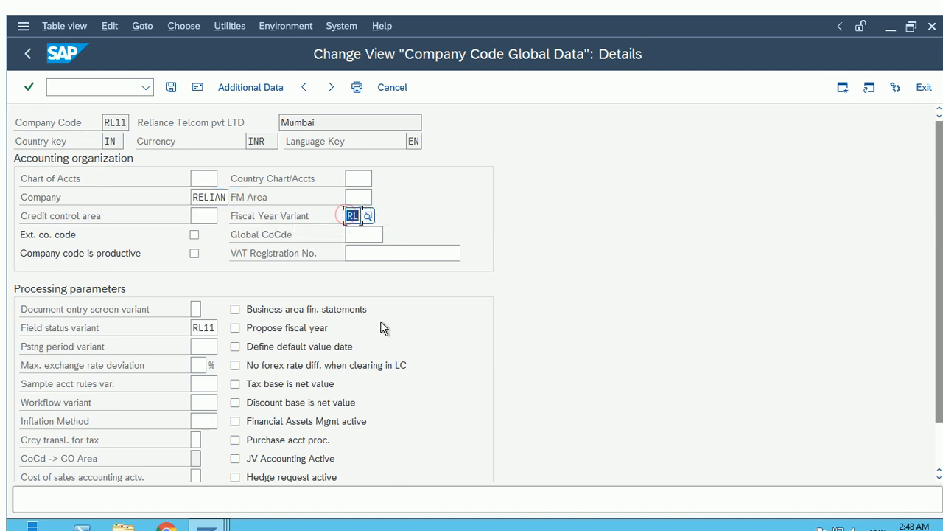
pyautogui.doubleClick(194, 327)
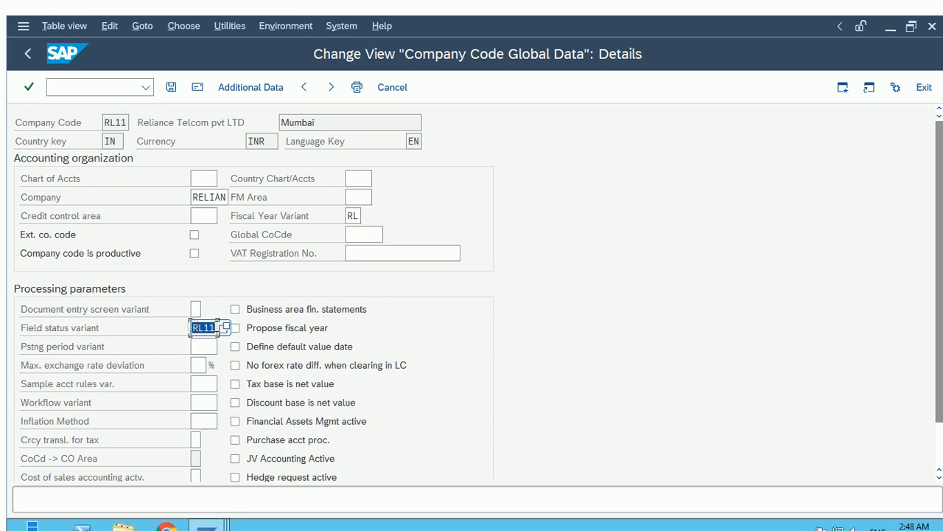
pyautogui.click(111, 348)
pyautogui.click(200, 346)
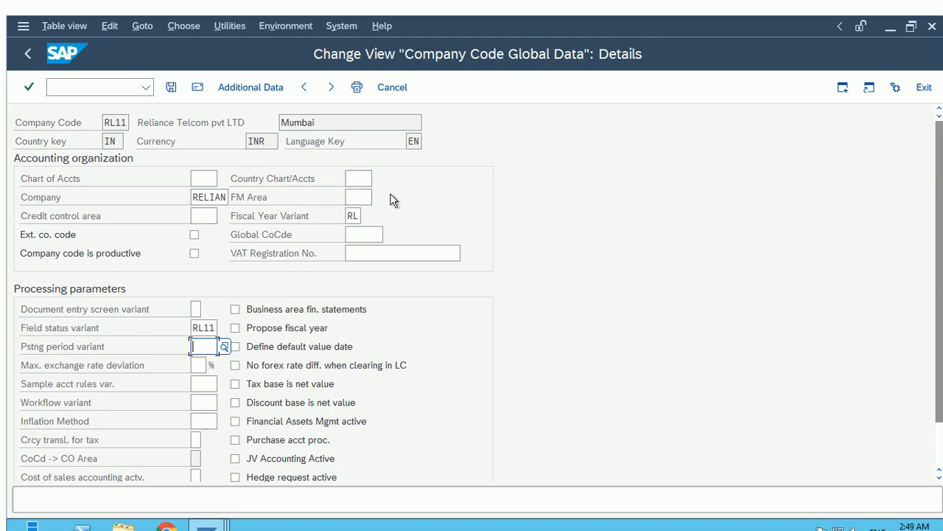
pyautogui.doubleClick(353, 215)
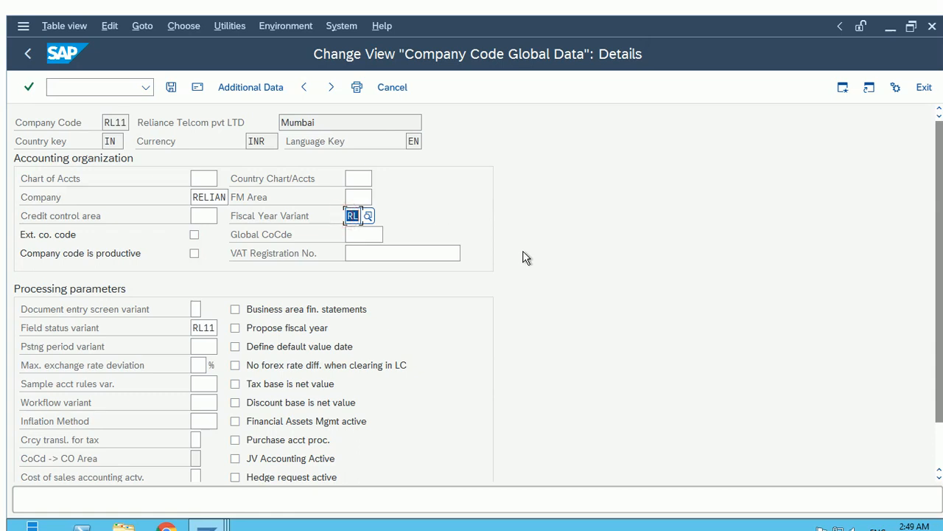
pyautogui.scroll(-1, 431, 365)
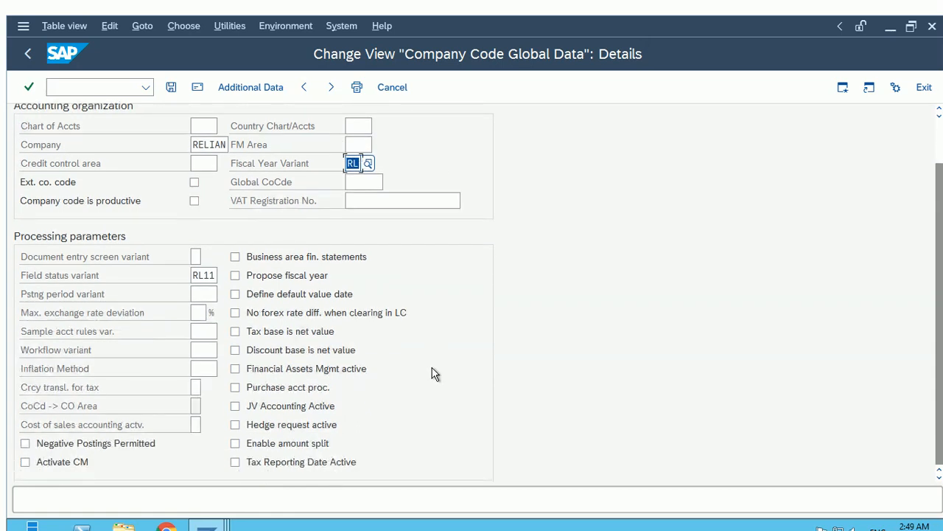
pyautogui.scroll(1, 412, 364)
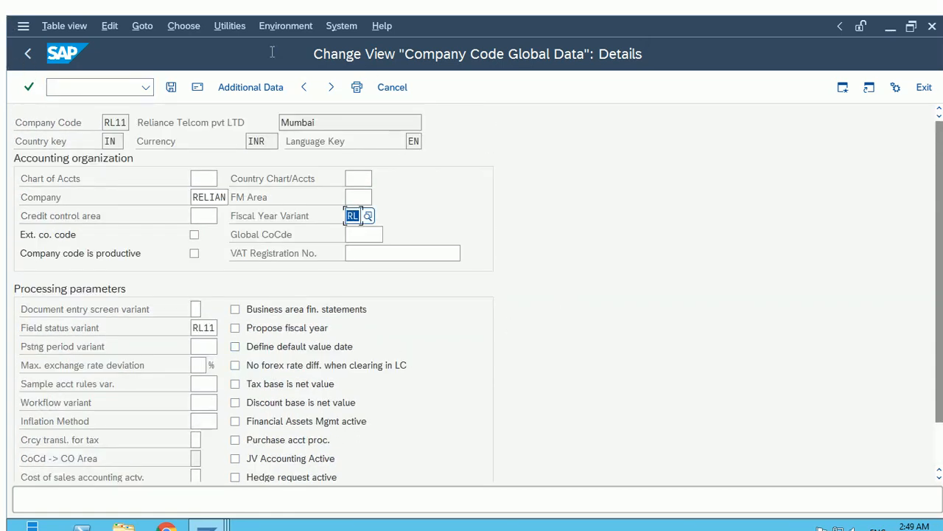
# Return to the session with the new posting period entries and add variant RL11 named "PPVfor RL11".
pyautogui.moveTo(208, 525)
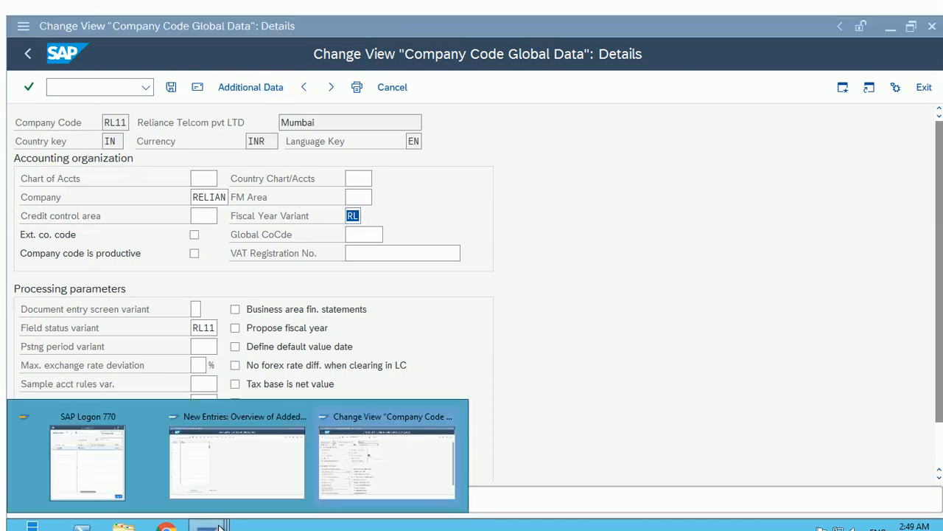
pyautogui.click(236, 464)
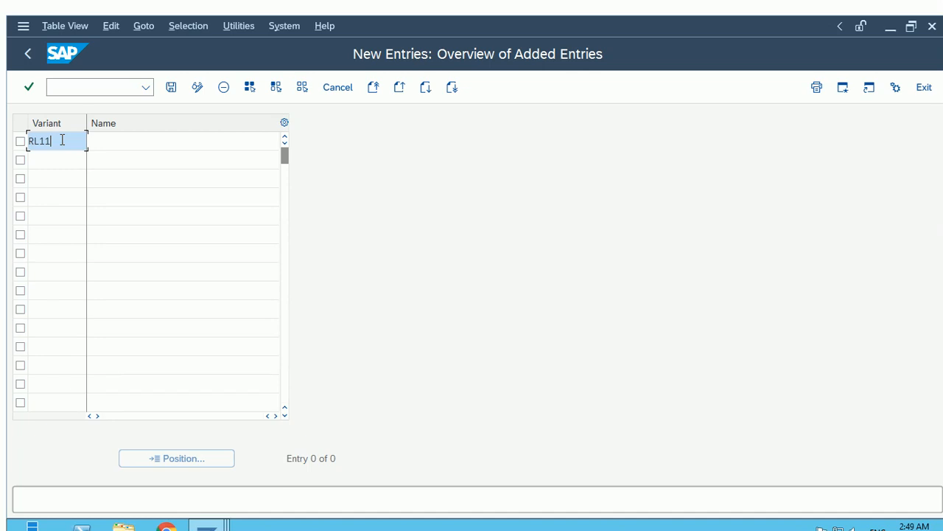
pyautogui.click(120, 140)
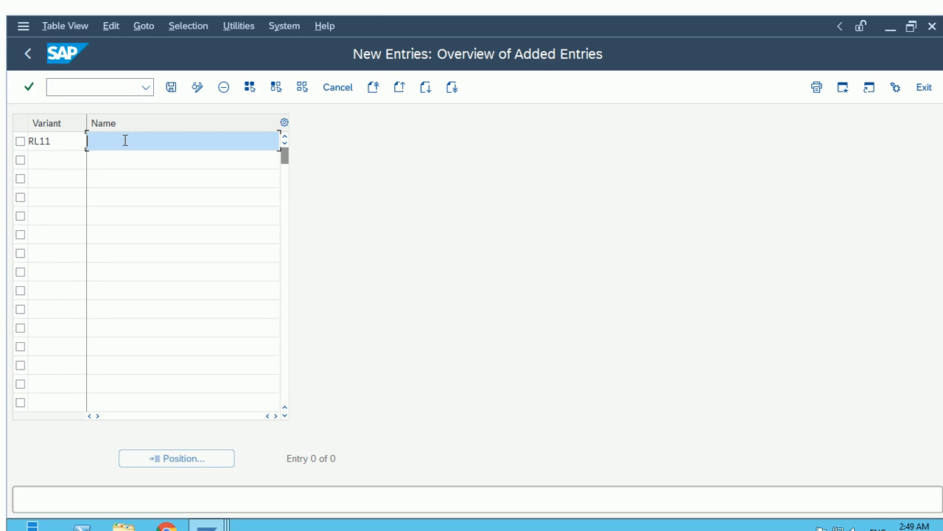
pyautogui.write('PPVfor RL11')
pyautogui.press('Return')
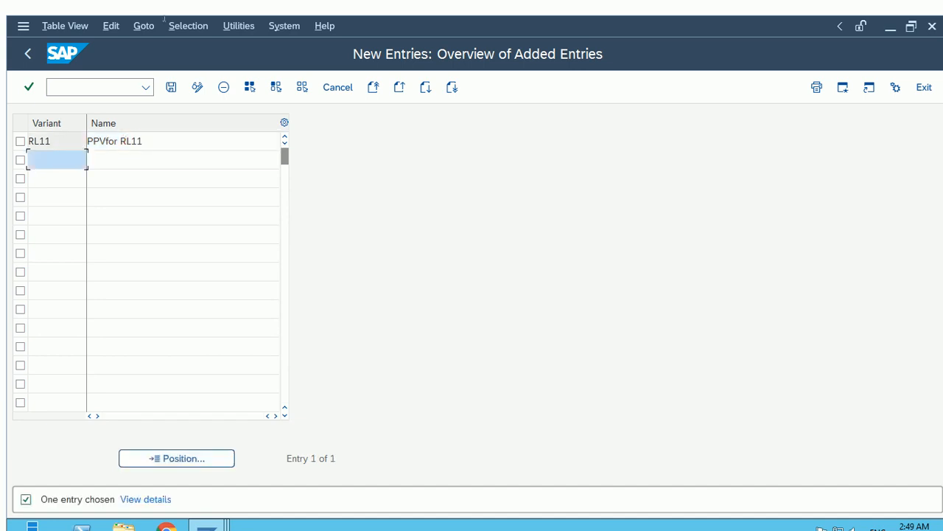
# Save the new variant under the customizing request described as Reliance_changes and leave the variant definition.
pyautogui.click(172, 88)
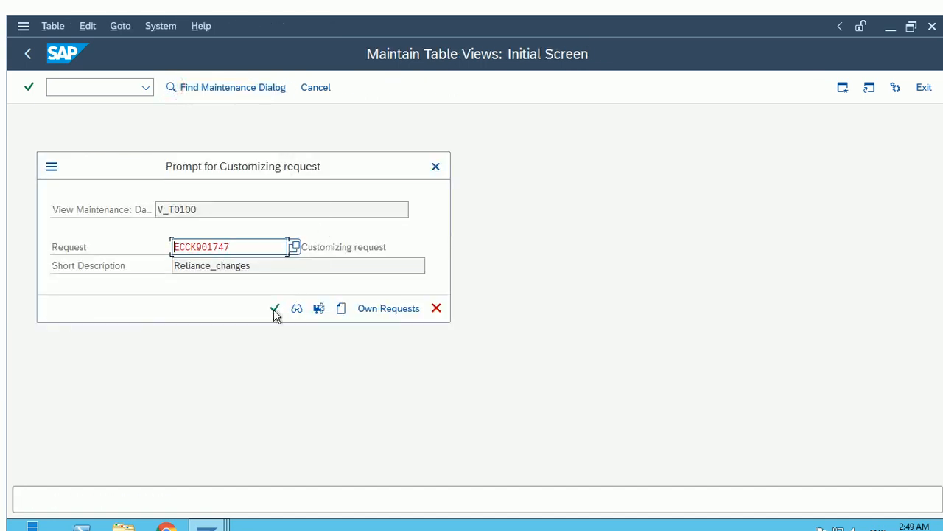
pyautogui.click(250, 266)
pyautogui.doubleClick(251, 267)
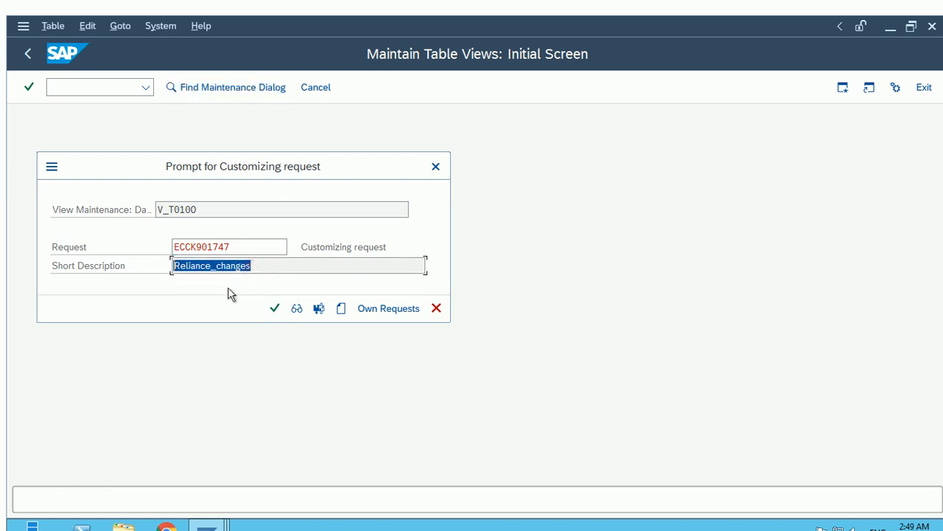
pyautogui.click(267, 266)
pyautogui.doubleClick(265, 266)
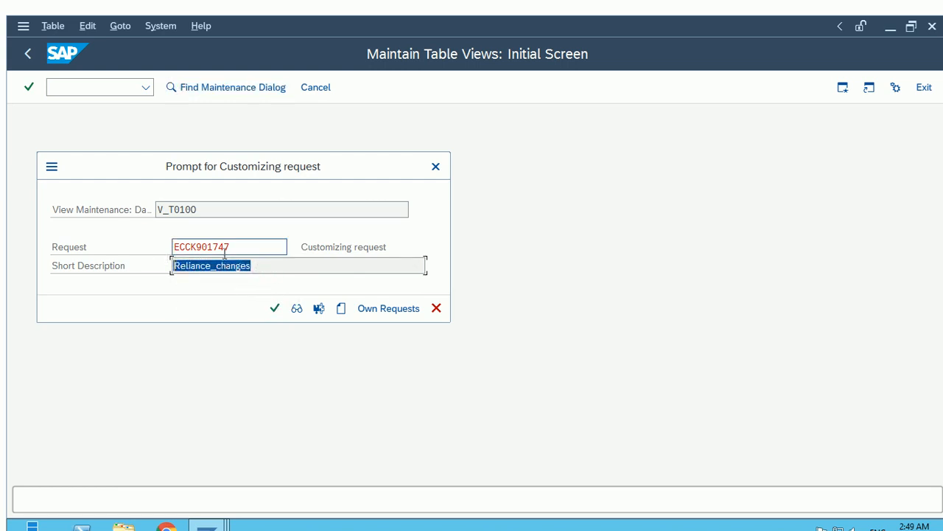
pyautogui.click(275, 308)
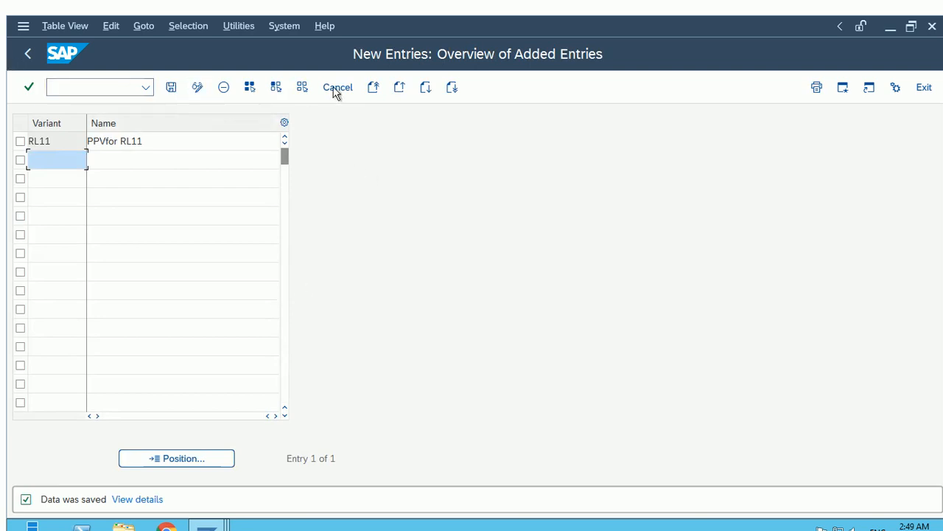
pyautogui.click(28, 58)
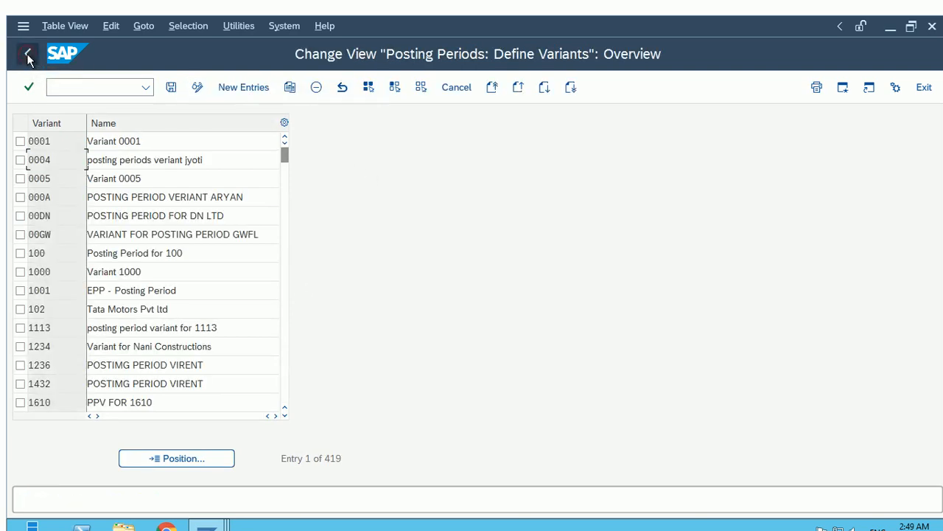
pyautogui.click(28, 57)
# Try to open the assignment of company codes to posting period variants for editing.
pyautogui.click(73, 87)
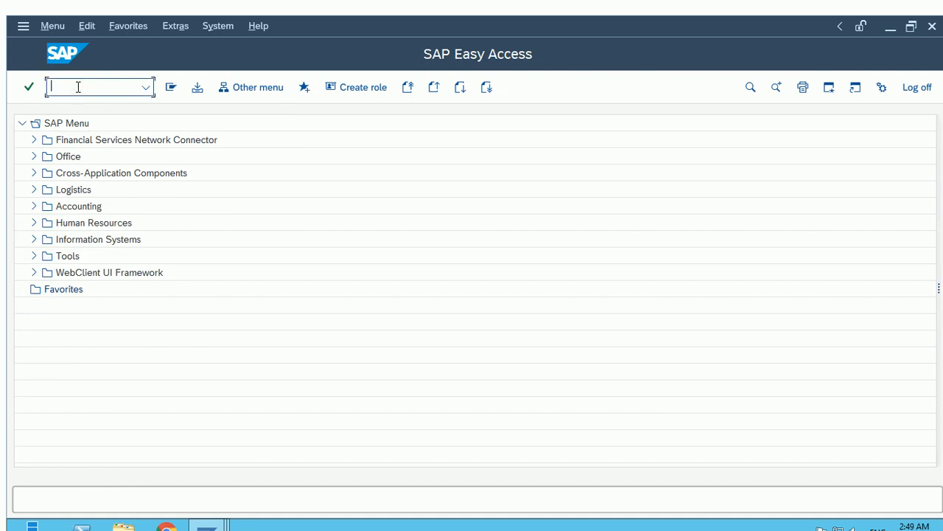
pyautogui.write('ob52')
pyautogui.press('Return')
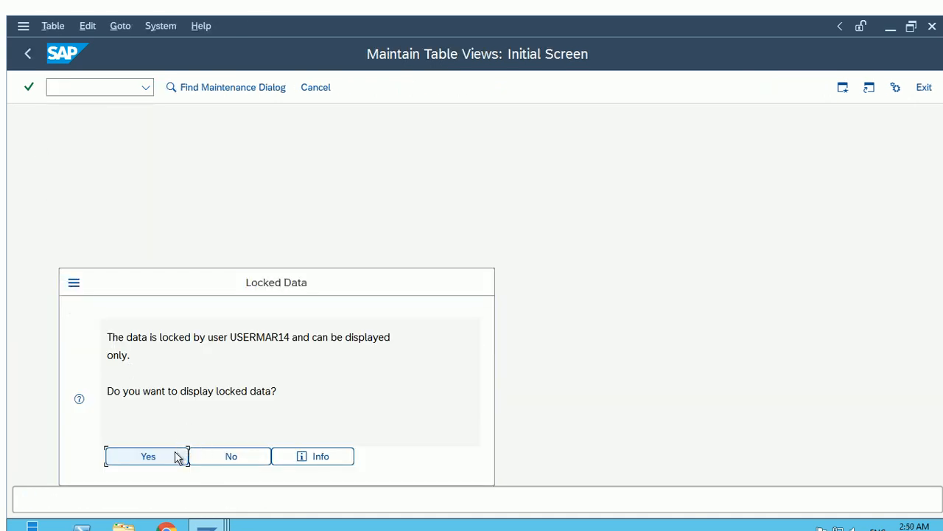
pyautogui.click(177, 457)
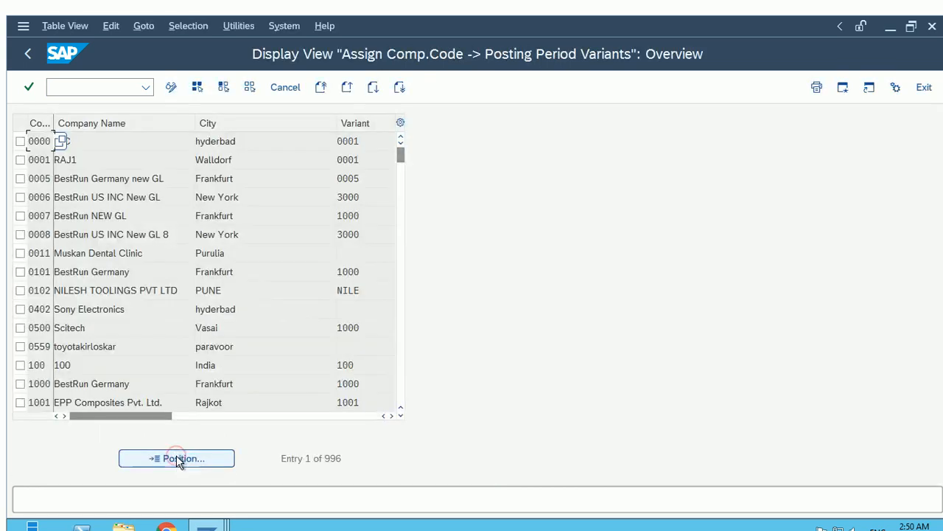
pyautogui.click(28, 56)
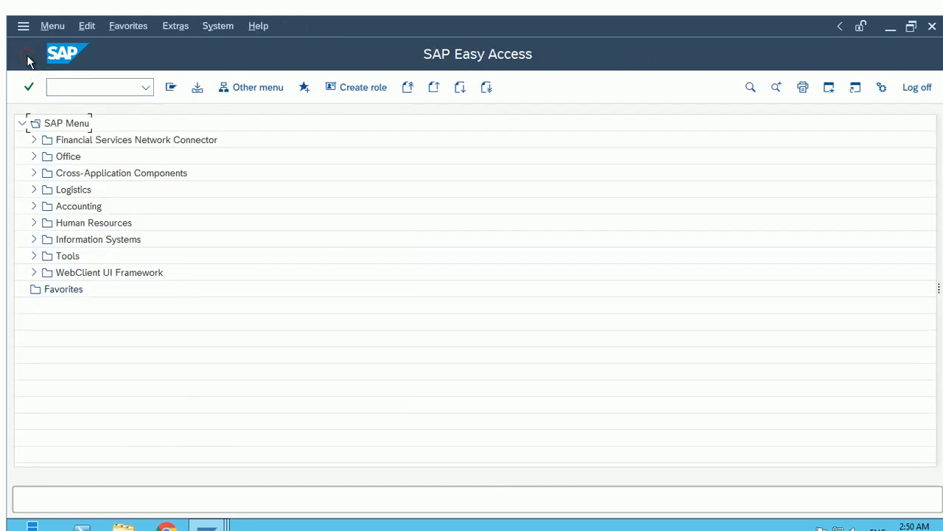
# Switch to the session with the RL11 global data and exit the company code maintenance.
pyautogui.click(208, 525)
pyautogui.click(374, 472)
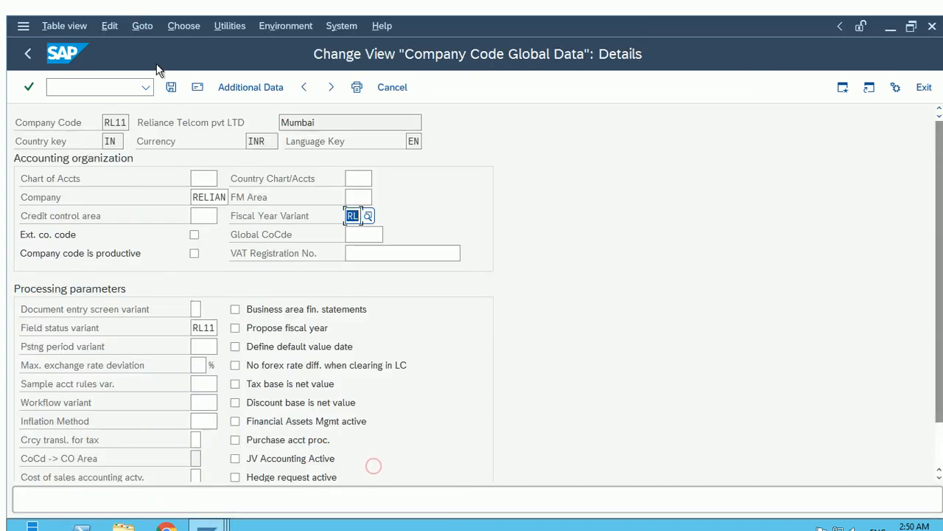
pyautogui.click(28, 56)
pyautogui.click(28, 56)
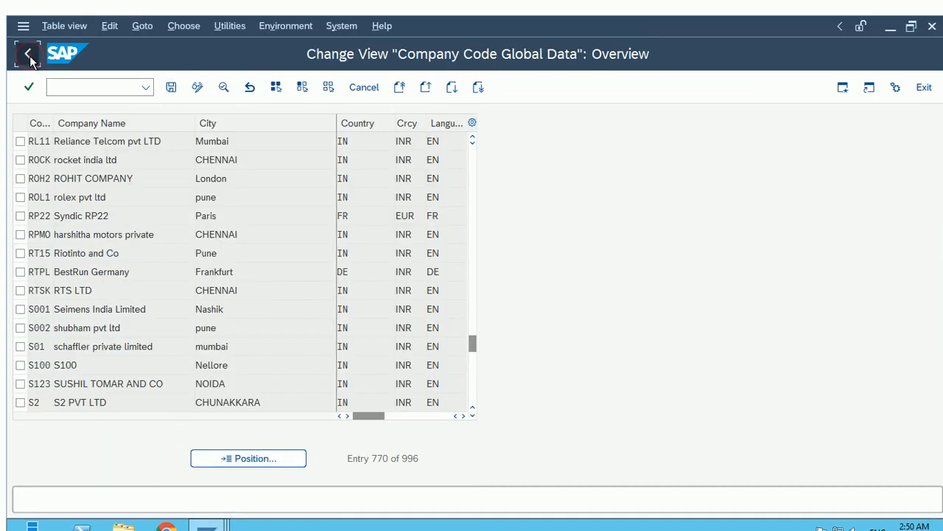
# Reopen the assignment of company codes to posting period variants in change mode and position the list at company code RL11.
pyautogui.click(146, 86)
pyautogui.click(78, 111)
pyautogui.press('Return')
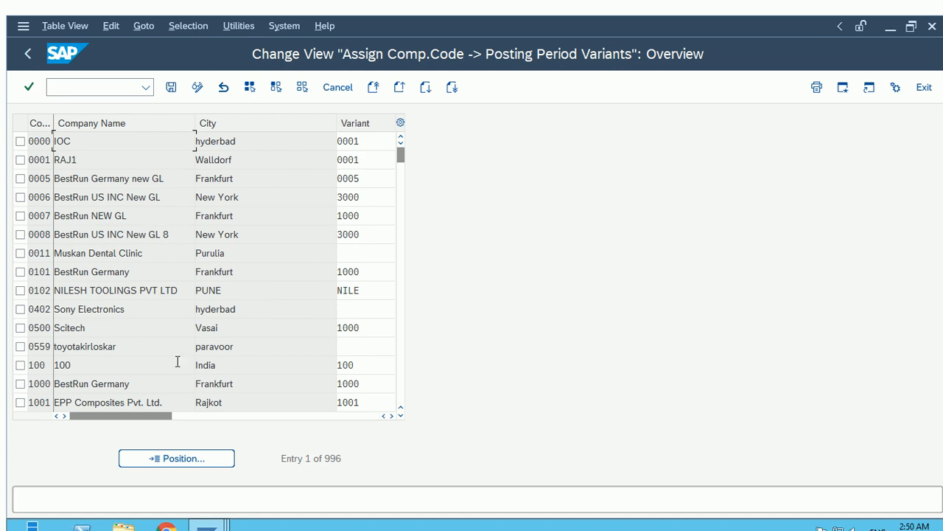
pyautogui.click(205, 465)
pyautogui.write('R')
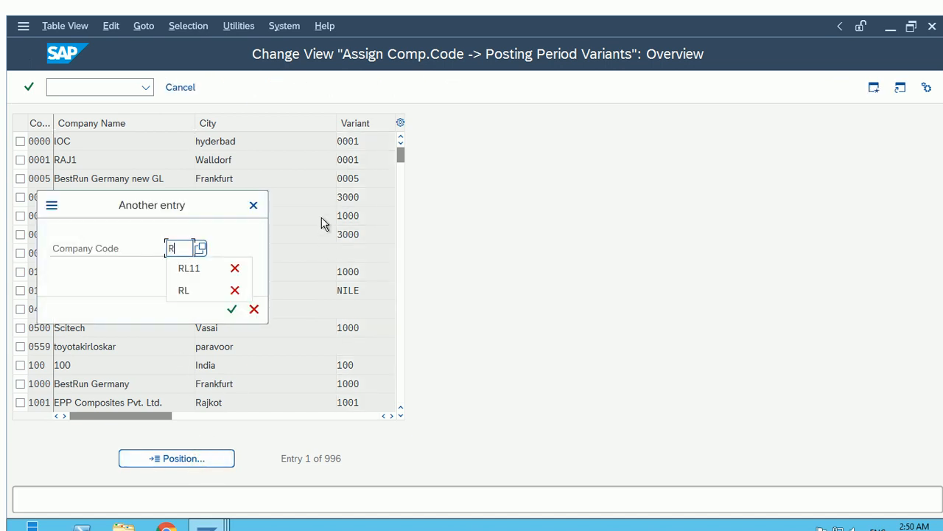
pyautogui.write('L11')
pyautogui.press('Return')
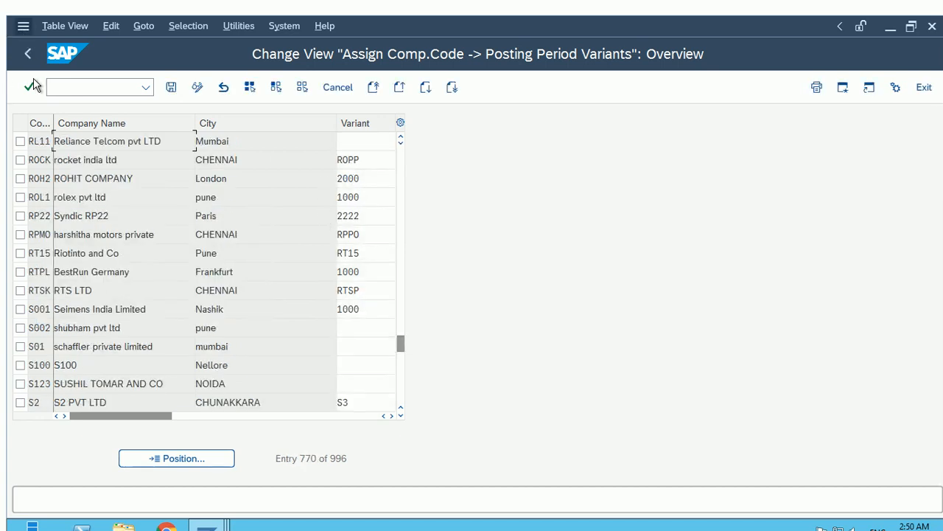
# Open the list of possible posting period variants for company code RL11 and look through it for its variant.
pyautogui.click(372, 143)
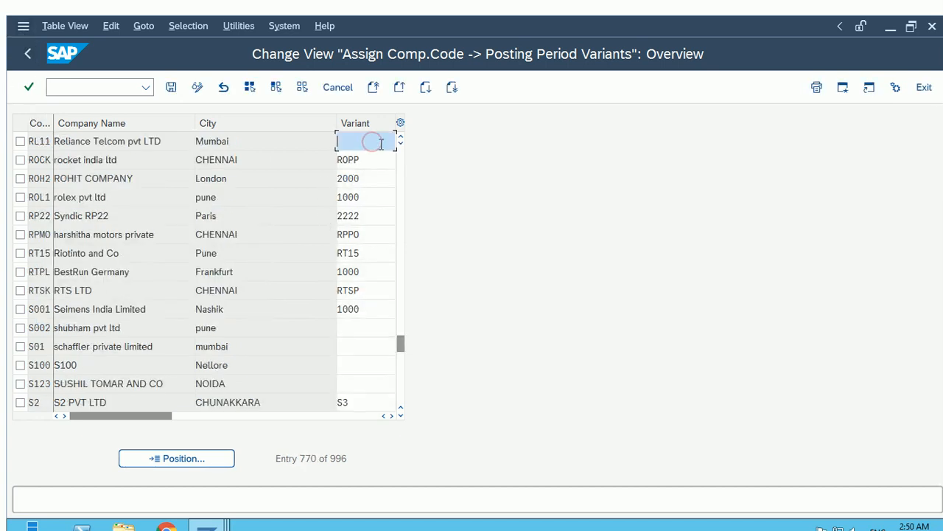
pyautogui.click(392, 415)
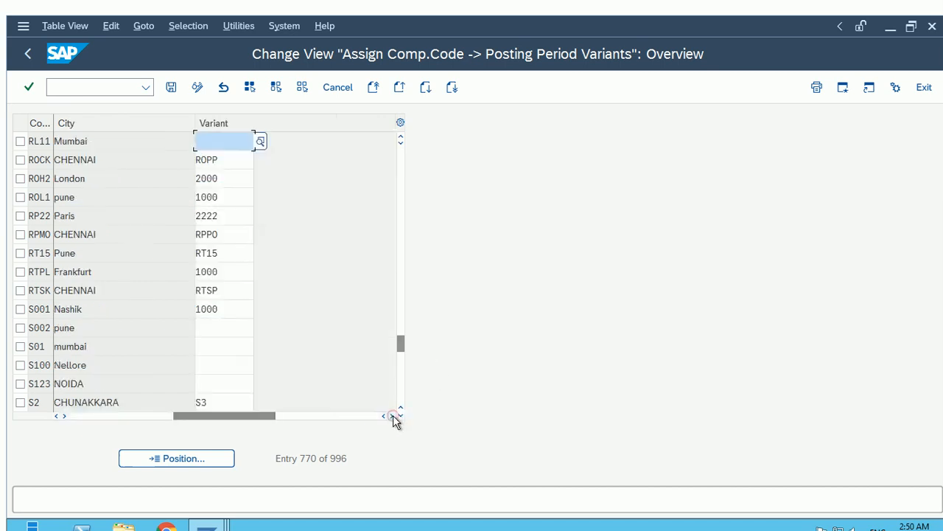
pyautogui.click(262, 142)
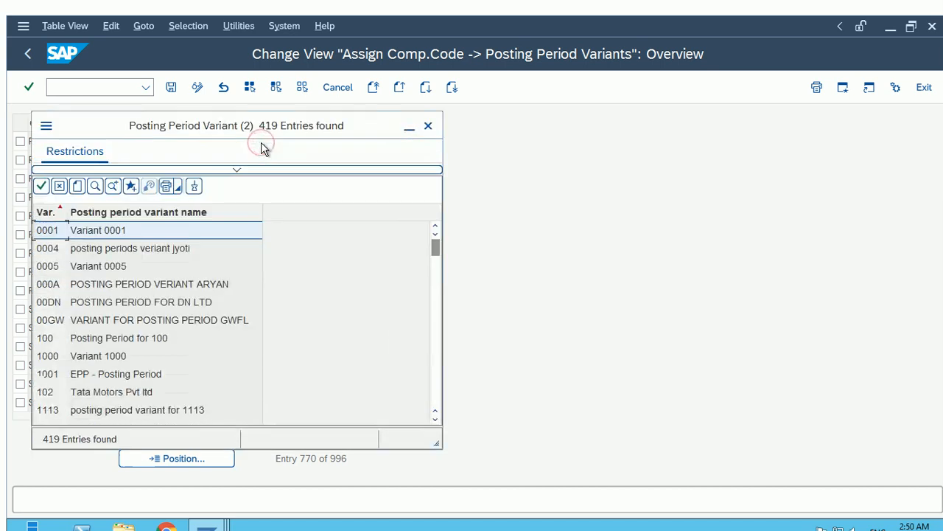
pyautogui.scroll(-10, 177, 359)
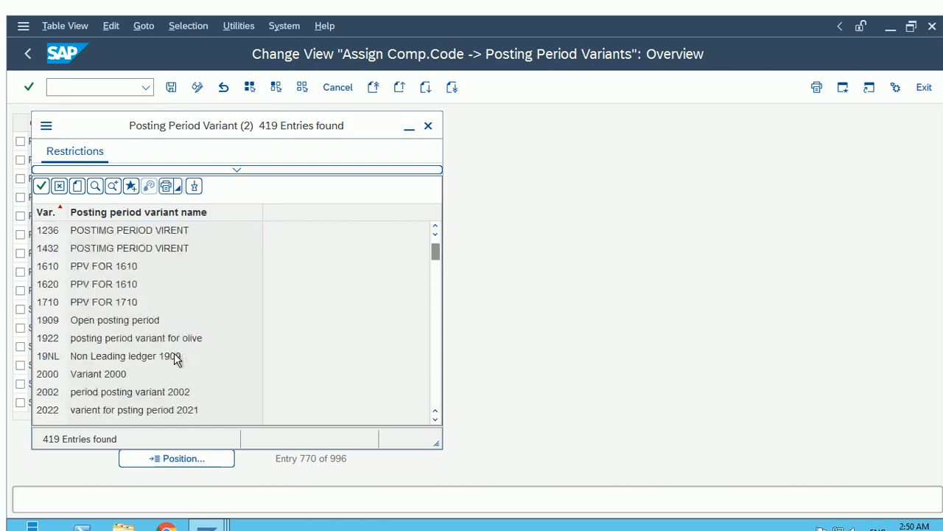
pyautogui.scroll(-15, 176, 359)
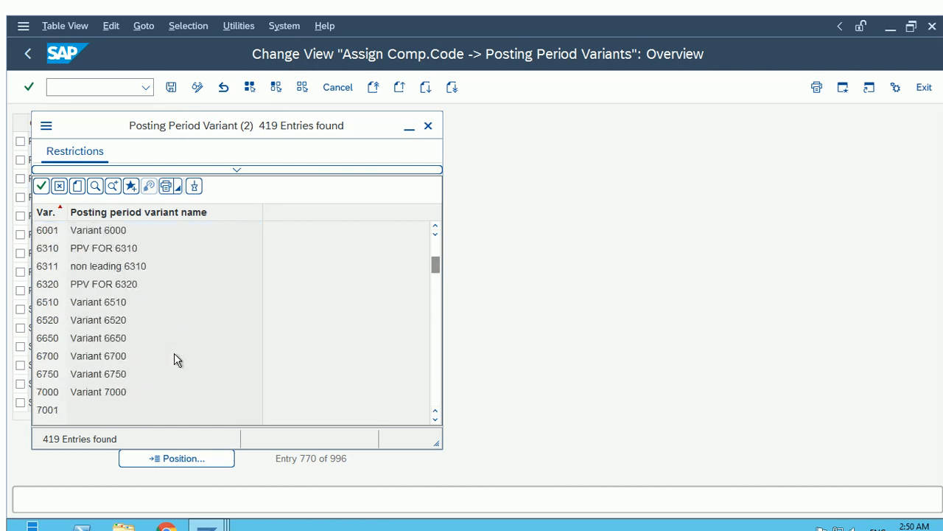
pyautogui.scroll(-12, 177, 359)
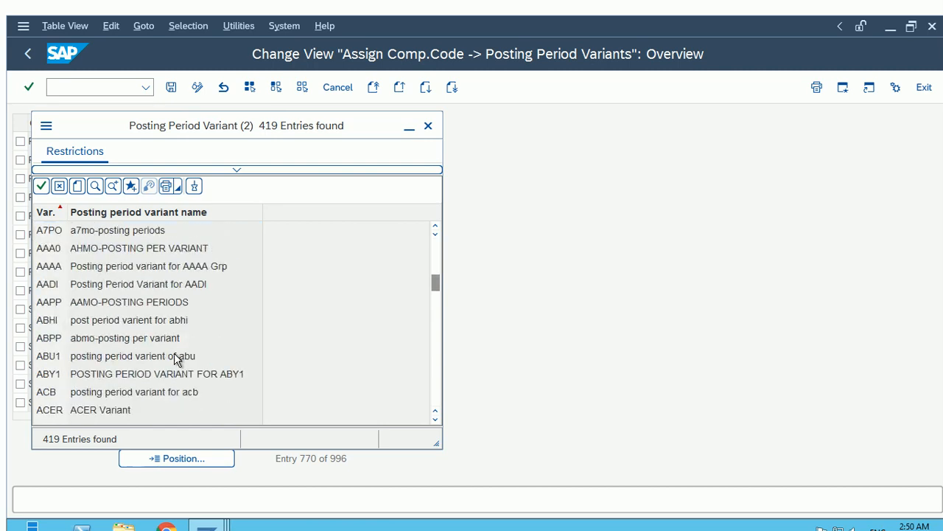
pyautogui.scroll(-5, 177, 359)
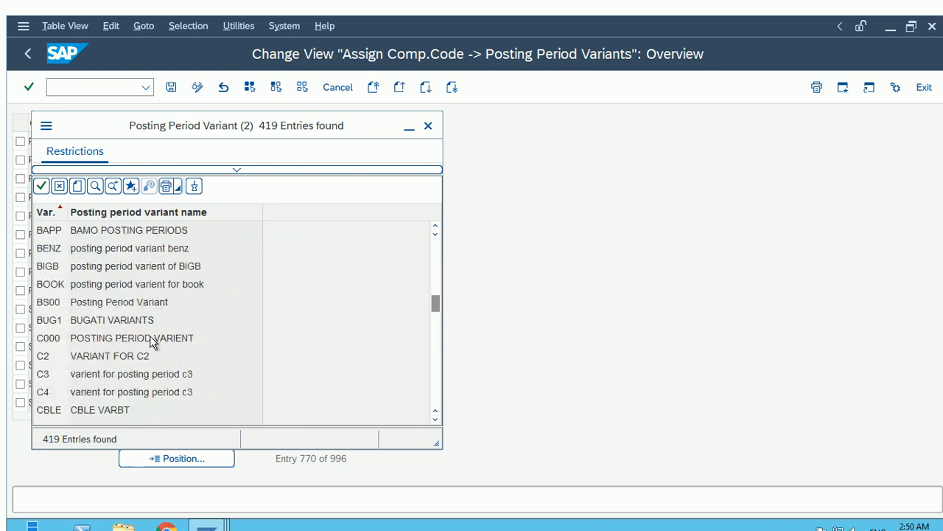
# Find variant RL11 in the list, assign it to company code RL11 and save under the Reliance_changes customizing request.
pyautogui.click(95, 186)
pyautogui.write('RL11')
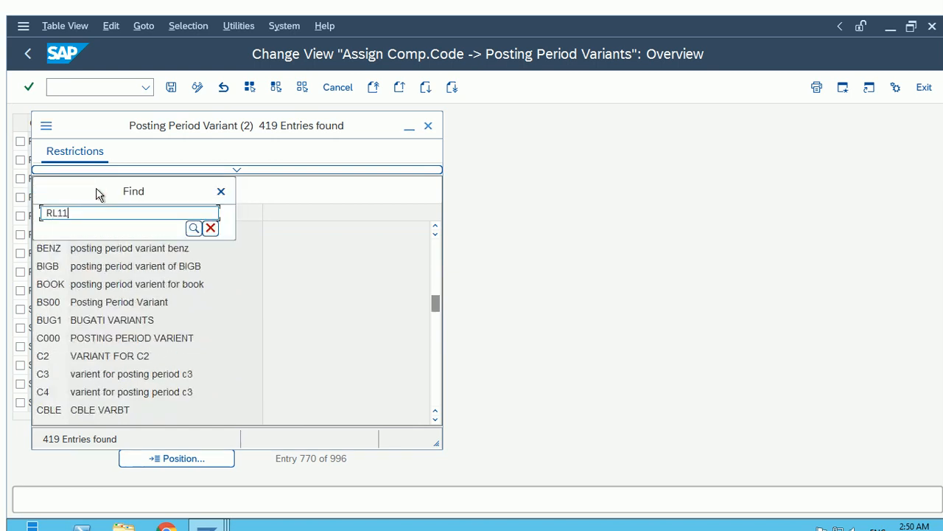
pyautogui.press('Return')
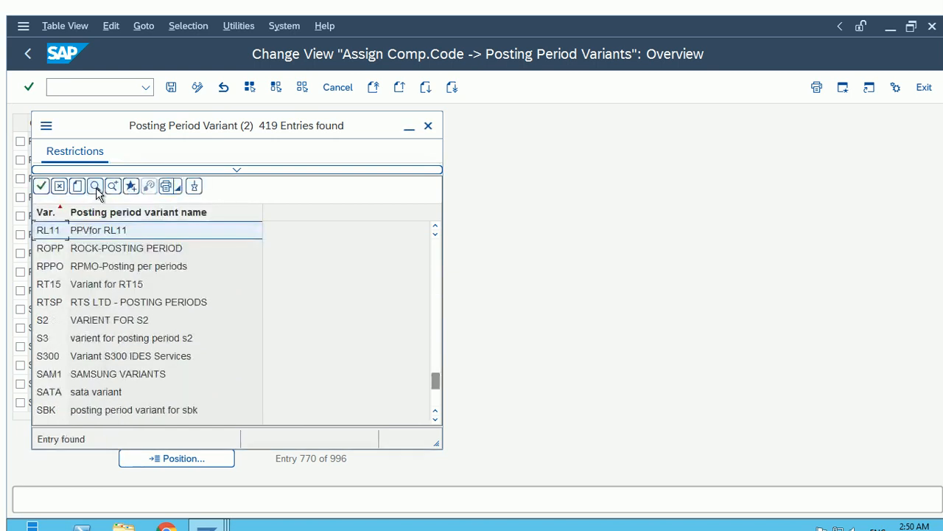
pyautogui.doubleClick(129, 227)
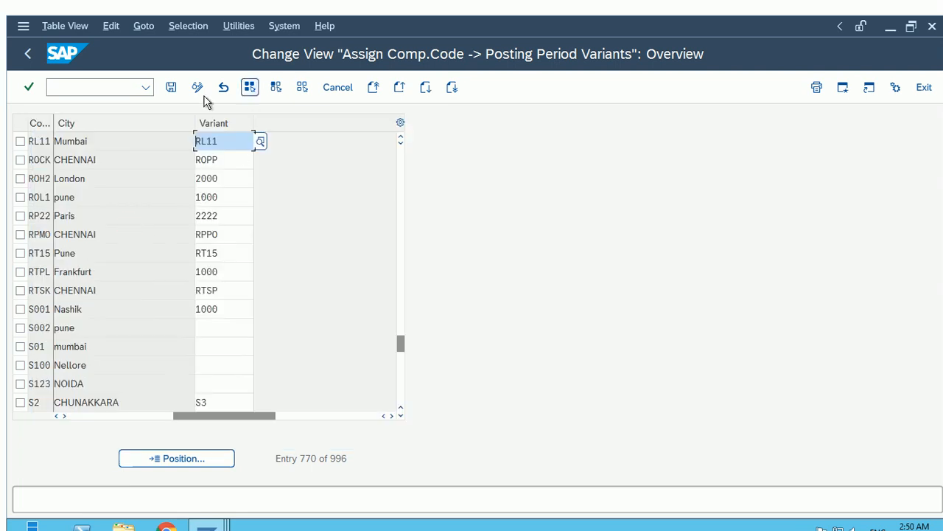
pyautogui.click(171, 87)
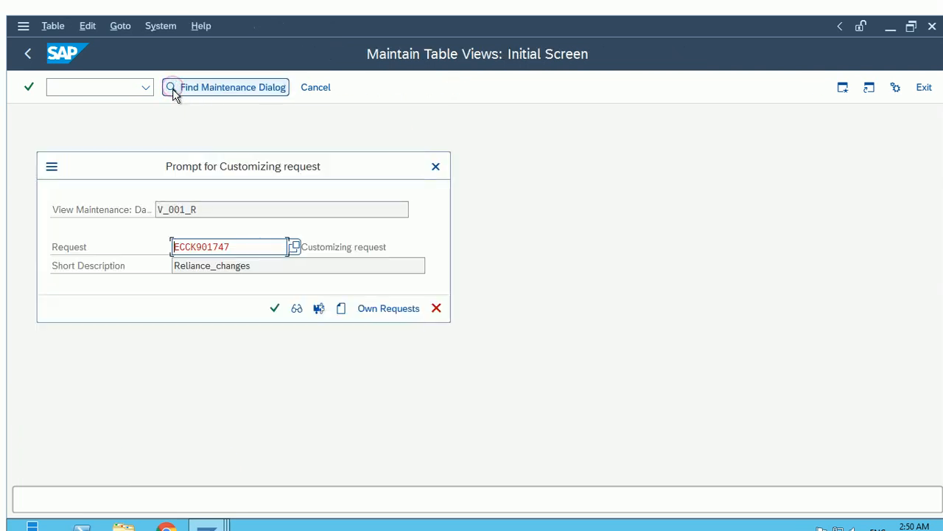
pyautogui.click(274, 308)
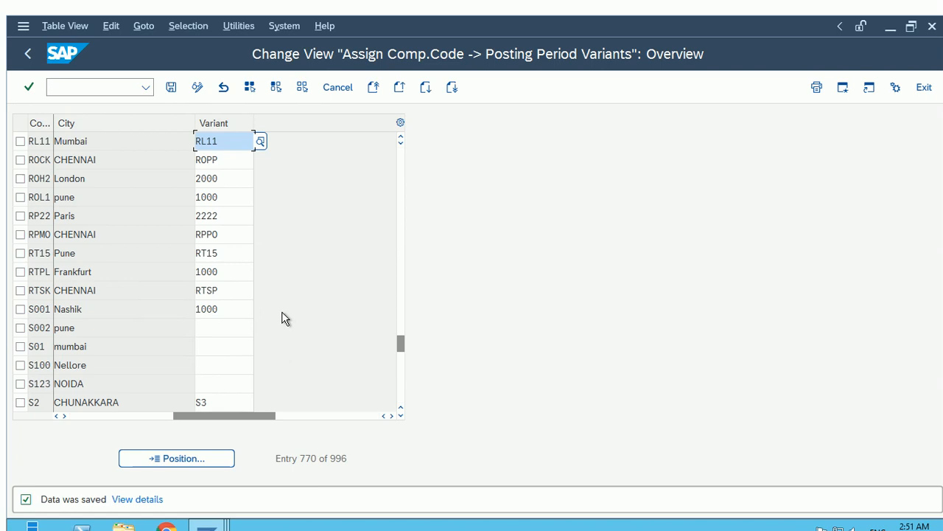
# Leave the assignment view and open the posting period time intervals with transaction OB52.
pyautogui.click(79, 87)
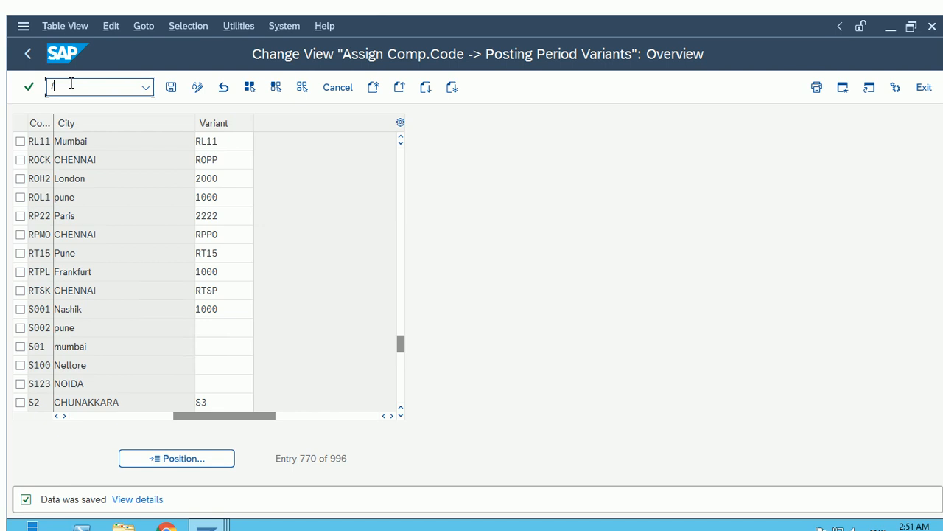
pyautogui.write('o')
pyautogui.write('b52')
pyautogui.press('Return')
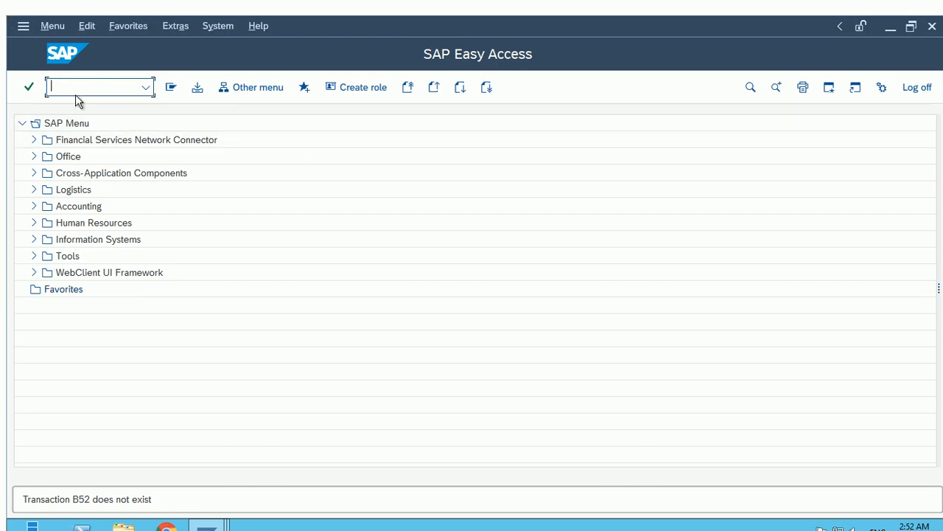
pyautogui.click(146, 87)
pyautogui.click(74, 109)
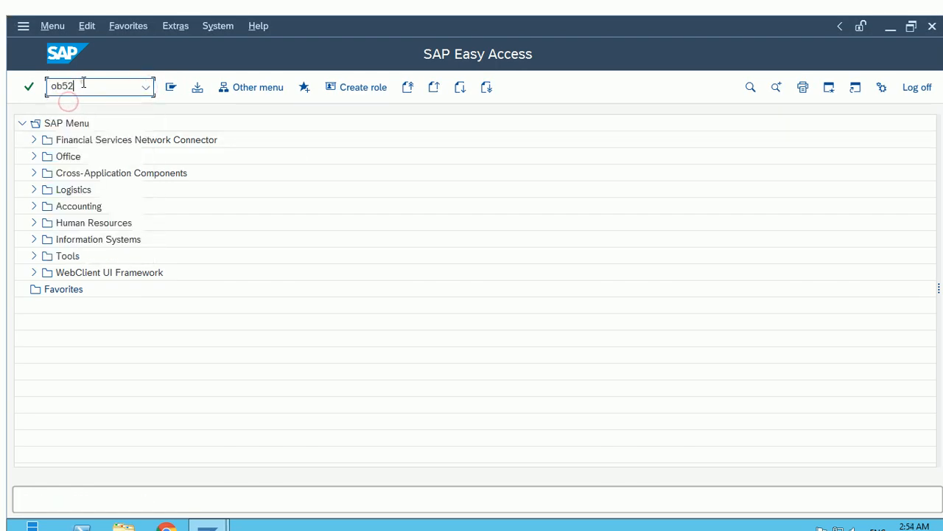
pyautogui.press('Return')
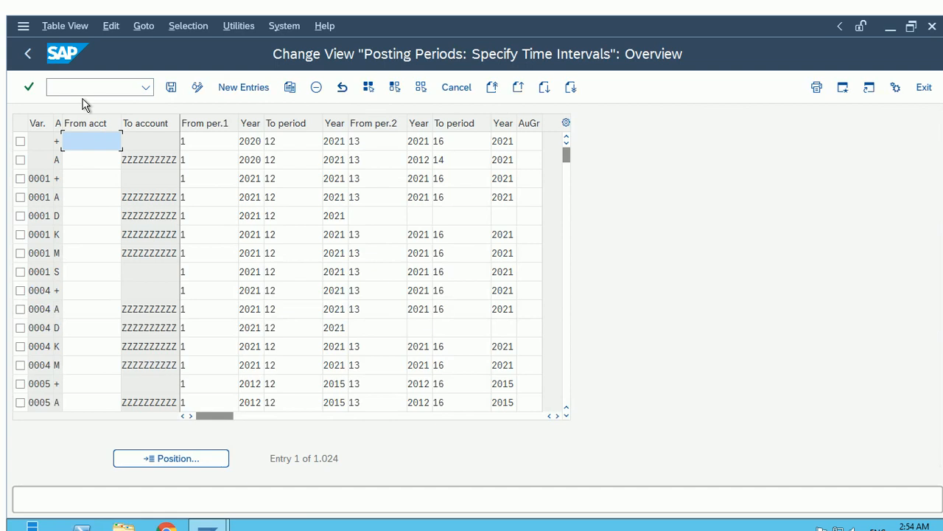
# Add a new time interval entry for variant RL11 with account type + (Valid for all account types).
pyautogui.click(238, 89)
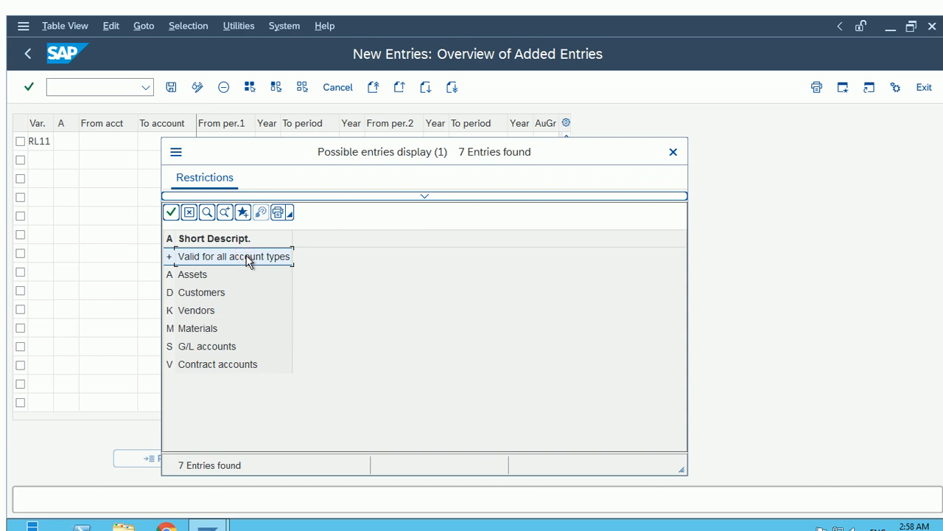
pyautogui.click(191, 276)
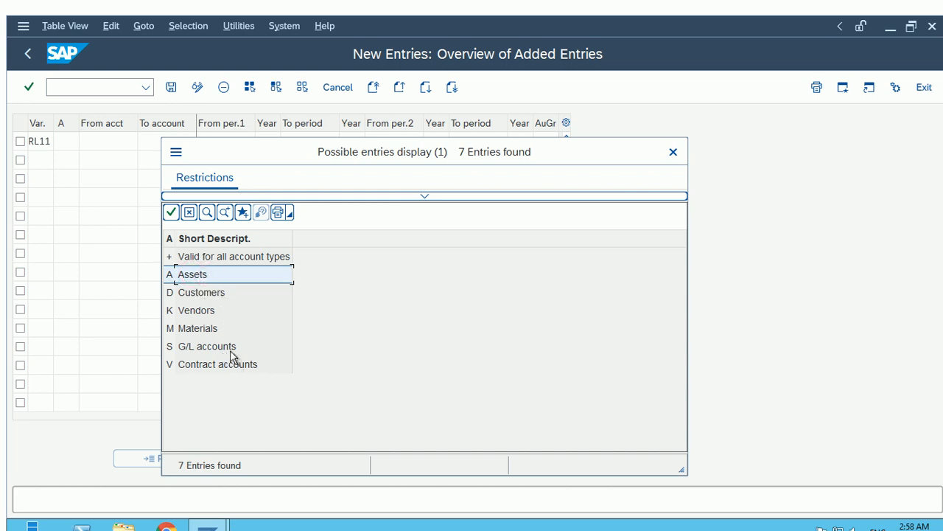
pyautogui.click(201, 278)
pyautogui.click(242, 260)
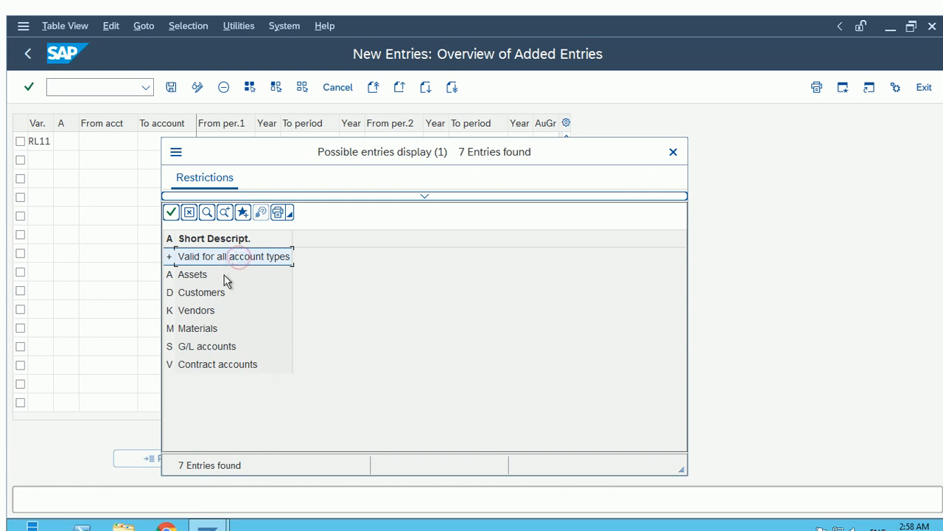
pyautogui.click(219, 349)
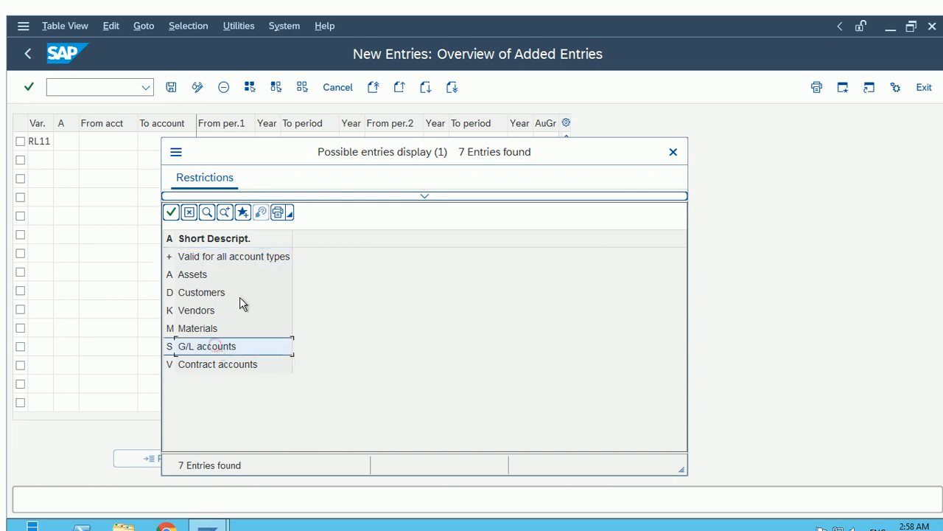
pyautogui.doubleClick(258, 260)
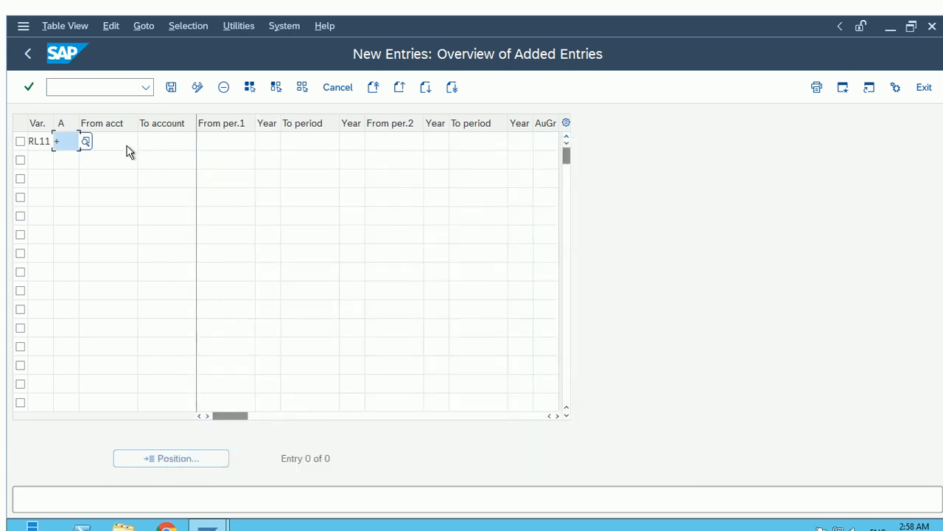
pyautogui.click(118, 142)
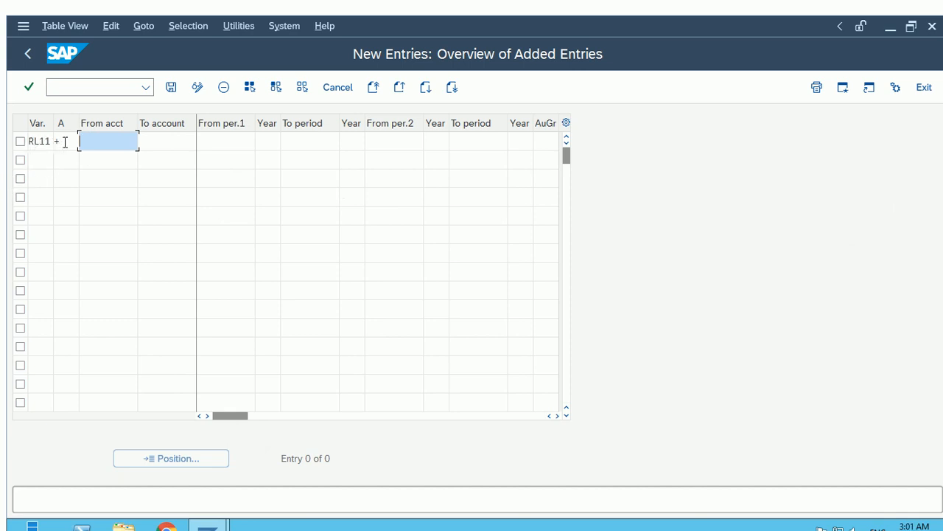
pyautogui.click(90, 141)
pyautogui.click(172, 142)
pyautogui.click(95, 140)
pyautogui.click(157, 143)
pyautogui.click(88, 142)
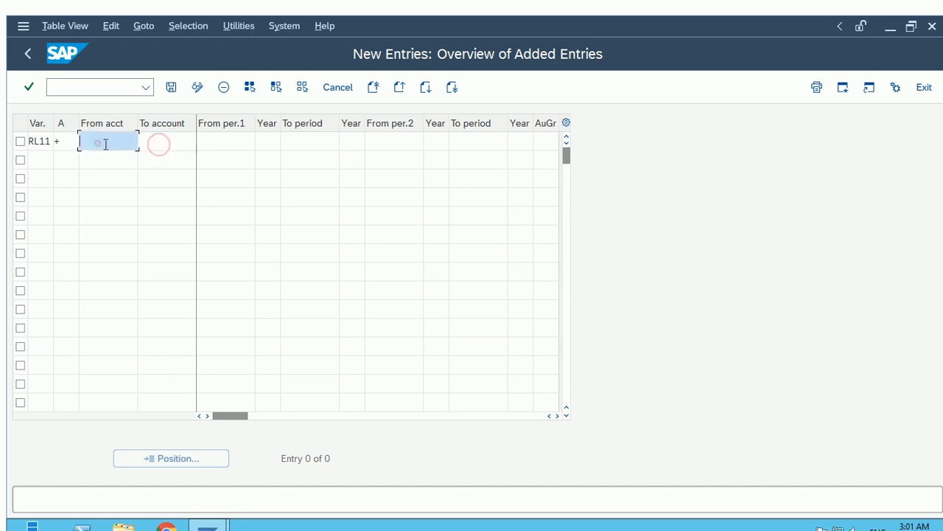
# Set the RL11 entry's From per.1 to 02 and its year to 2021.
pyautogui.click(221, 140)
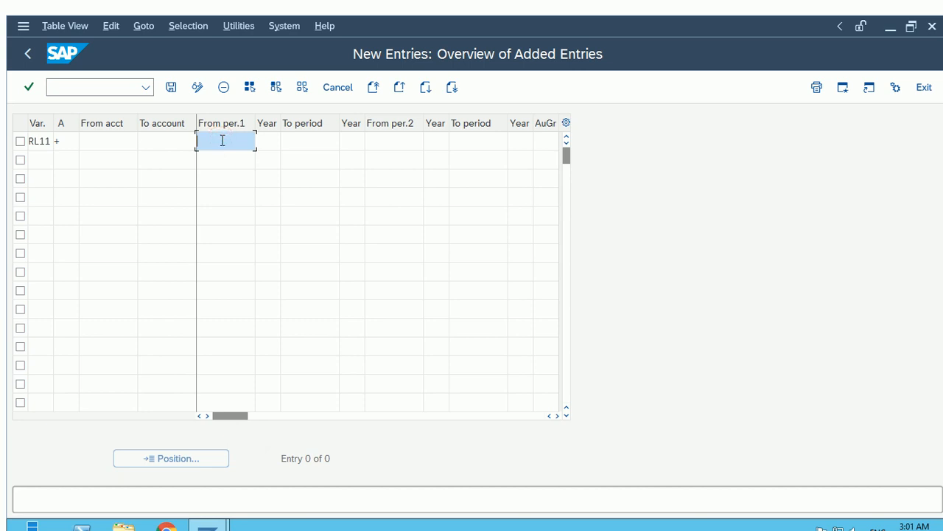
pyautogui.click(222, 140)
pyautogui.write('02')
pyautogui.press('Tab')
pyautogui.write('20')
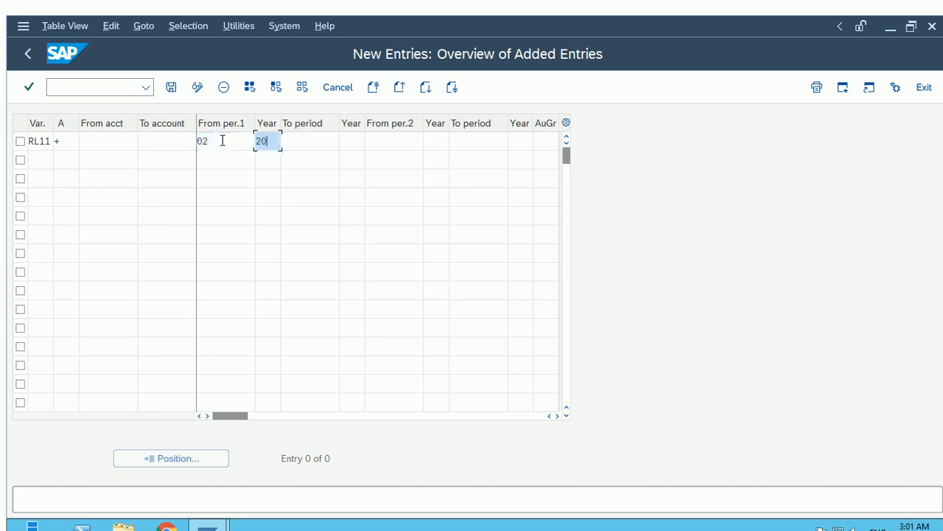
pyautogui.write('21')
pyautogui.press('Tab')
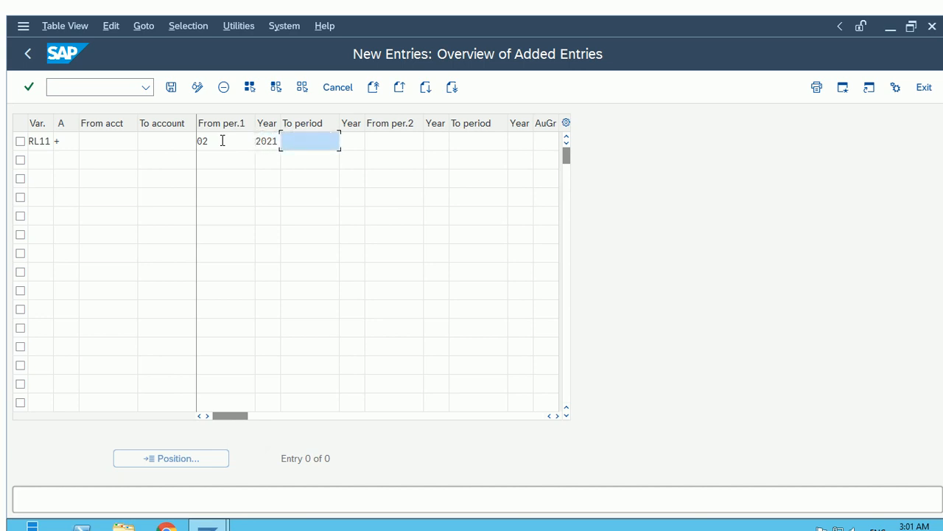
pyautogui.click(305, 144)
pyautogui.write('12')
pyautogui.click(297, 144)
pyautogui.click(224, 141)
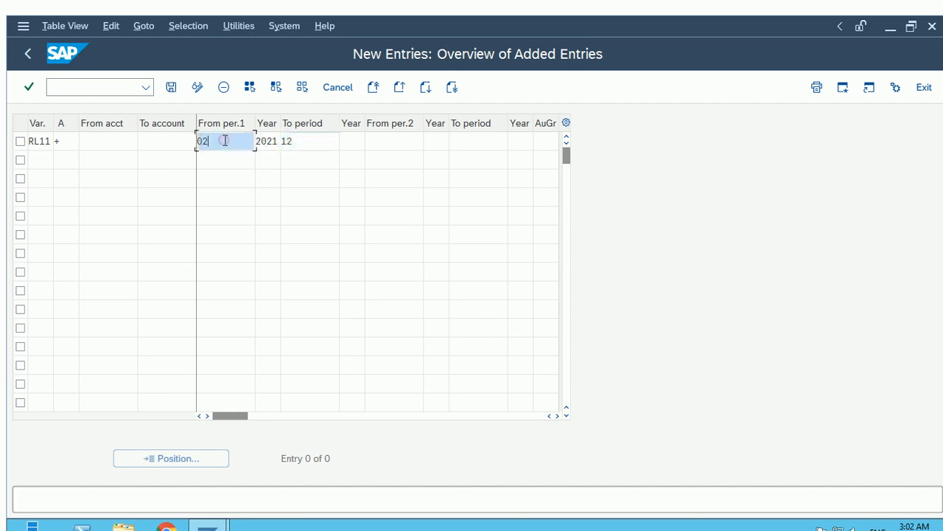
pyautogui.click(302, 141)
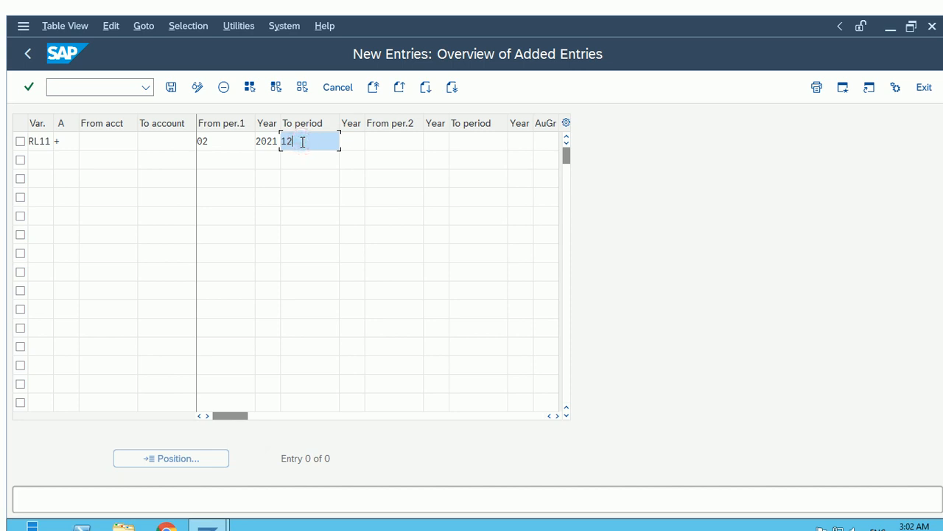
# Set the first interval's To period to 02 for the RL11 entry and start entering its year.
pyautogui.press('BackSpace')
pyautogui.press('BackSpace')
pyautogui.write('02')
pyautogui.click(352, 144)
pyautogui.write('20')
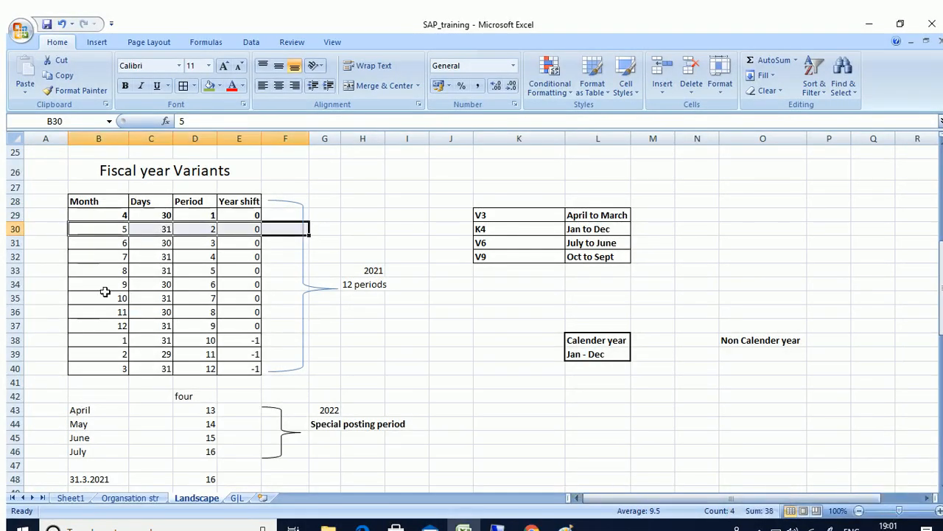
# Switch to the SAP_training workbook and examine the period and year shift for month 5 in the Fiscal year Variants table.
pyautogui.click(159, 267)
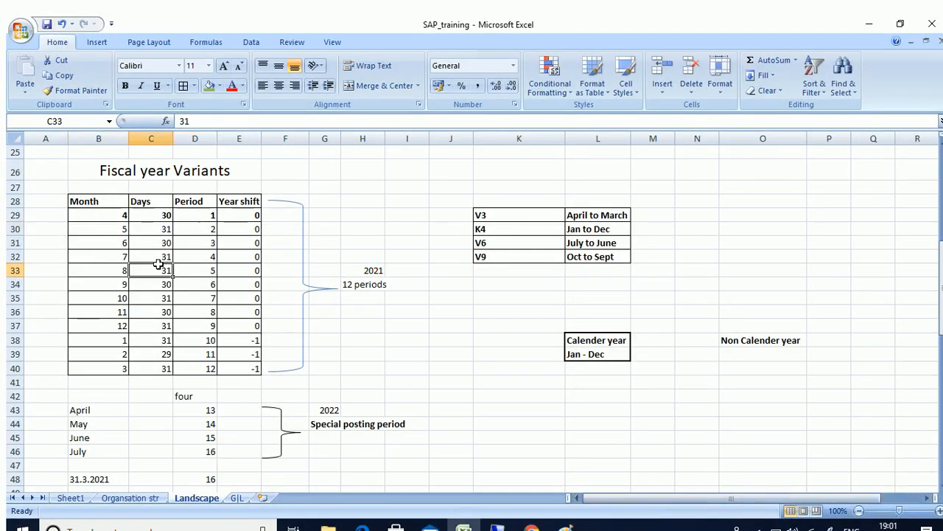
pyautogui.moveTo(116, 229); pyautogui.dragTo(209, 231)
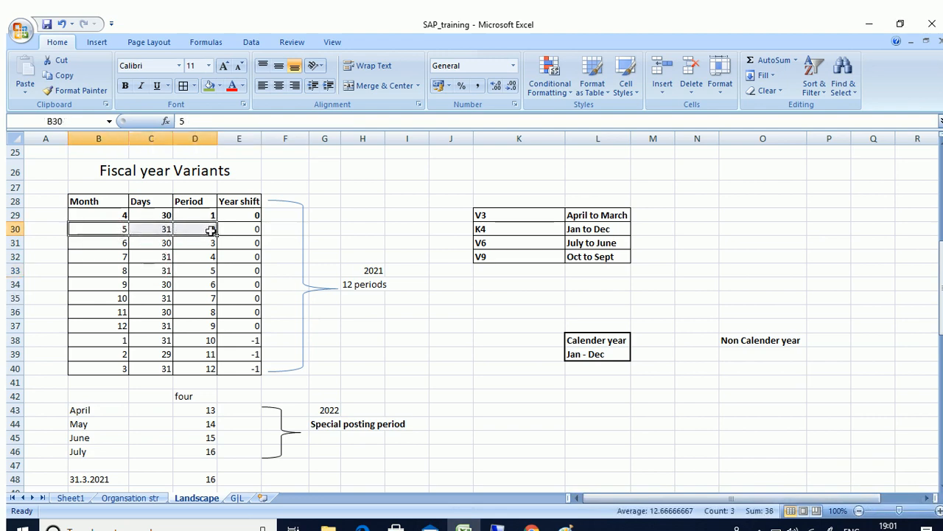
pyautogui.click(209, 230)
pyautogui.click(247, 230)
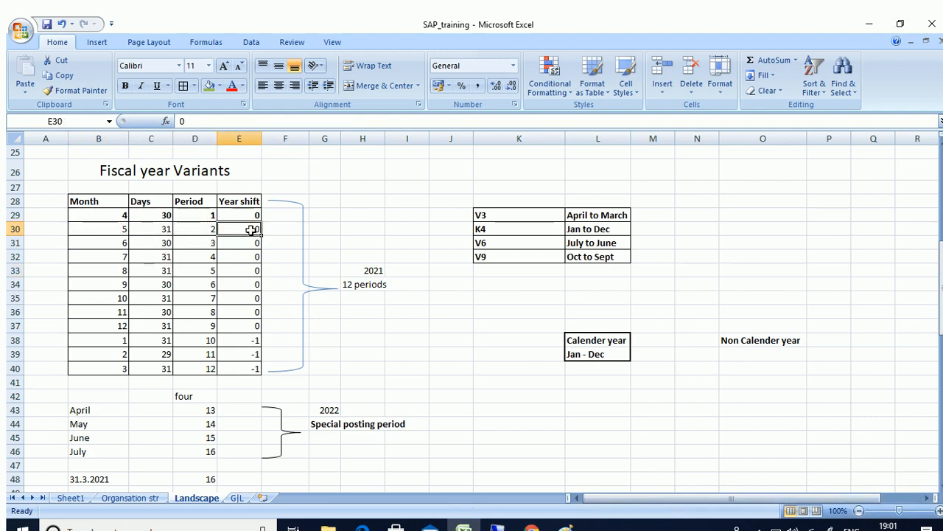
pyautogui.click(107, 228)
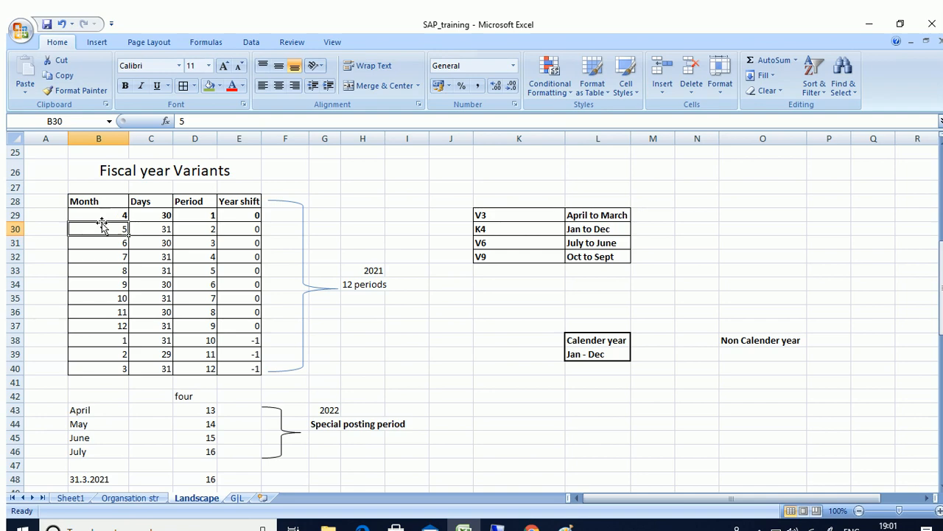
pyautogui.click(199, 228)
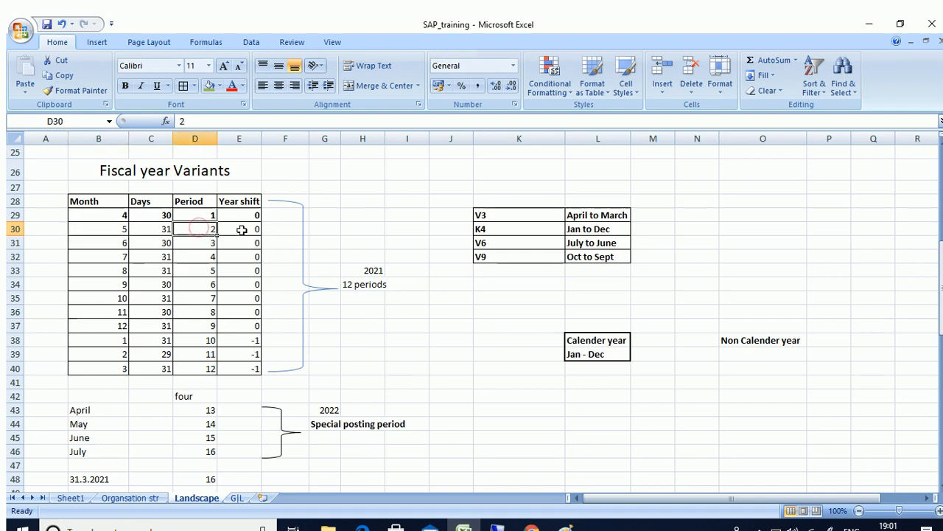
pyautogui.click(196, 229)
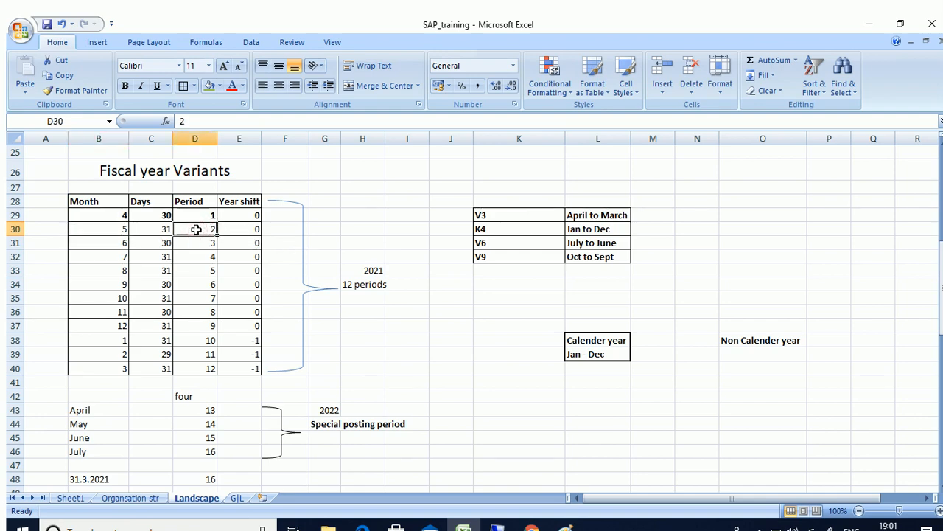
# Check the period and year shift cells for month 5 in the Fiscal year Variants table and return to the SAP session.
pyautogui.moveTo(196, 229); pyautogui.dragTo(225, 244)
pyautogui.click(205, 249)
pyautogui.moveTo(204, 213); pyautogui.dragTo(263, 227)
pyautogui.click(503, 527)
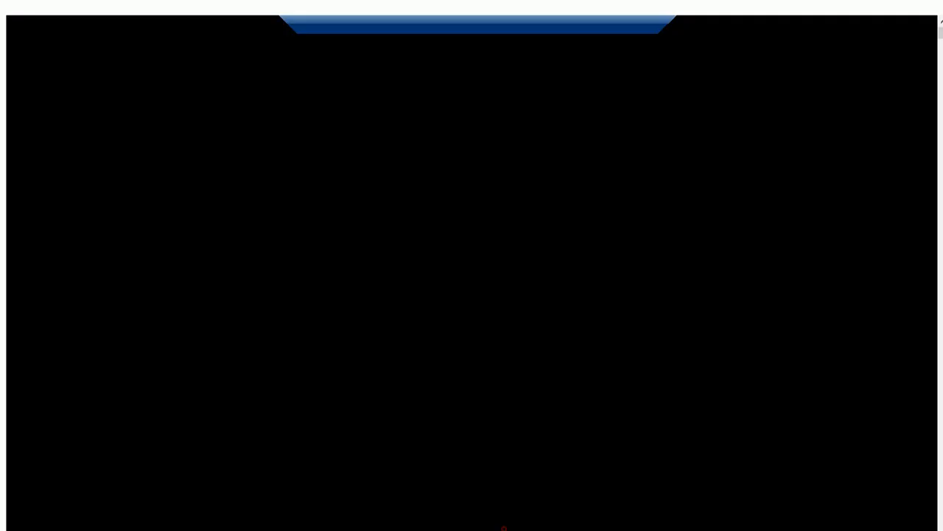
pyautogui.click(385, 140)
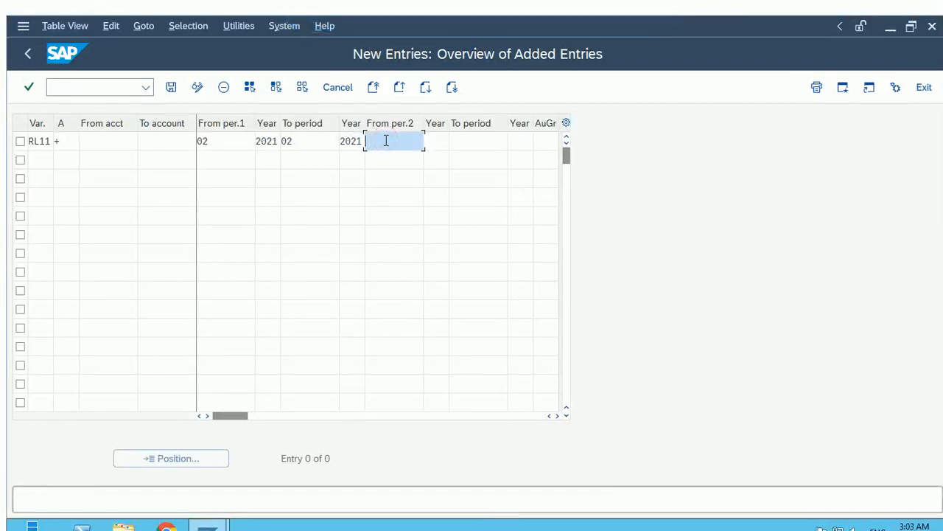
pyautogui.write('02')
pyautogui.press('BackSpace')
pyautogui.press('BackSpace')
pyautogui.click(232, 143)
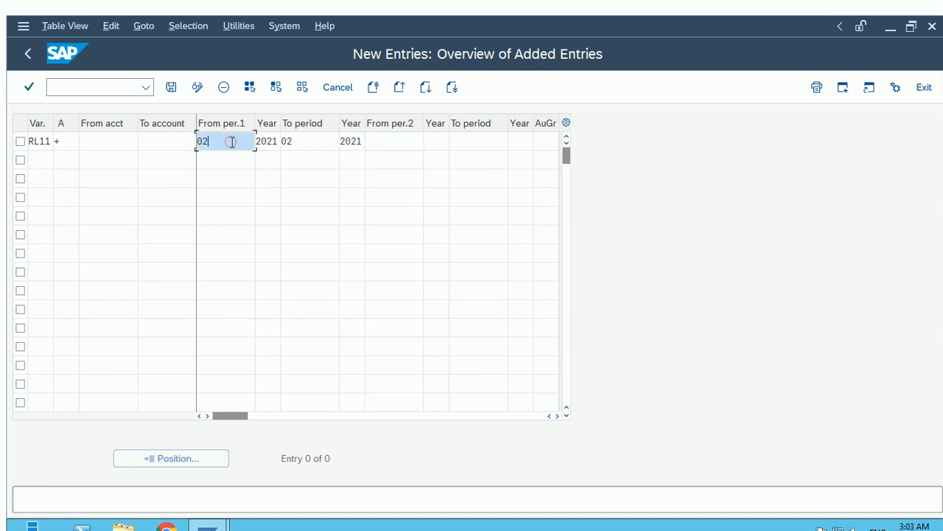
pyautogui.click(301, 142)
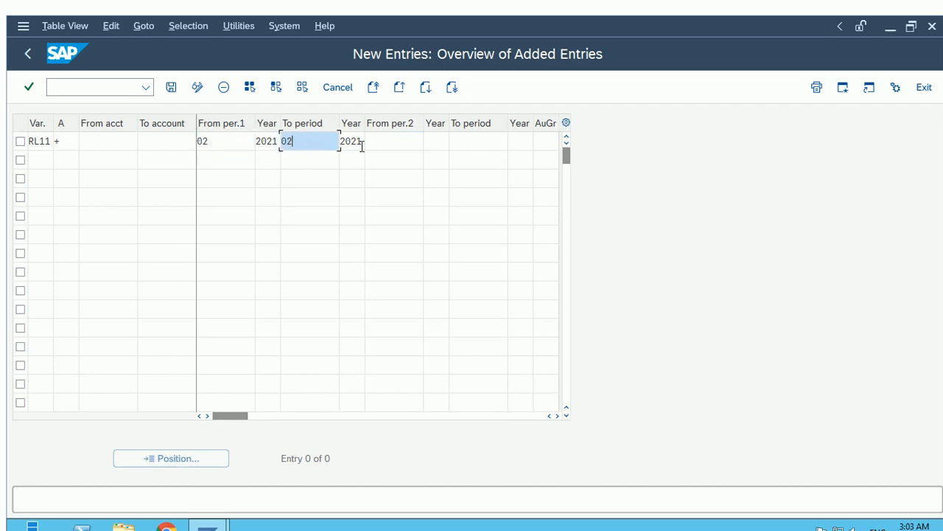
# Set the RL11 + entry's From per.2 to 13 and its year to 2021.
pyautogui.click(396, 140)
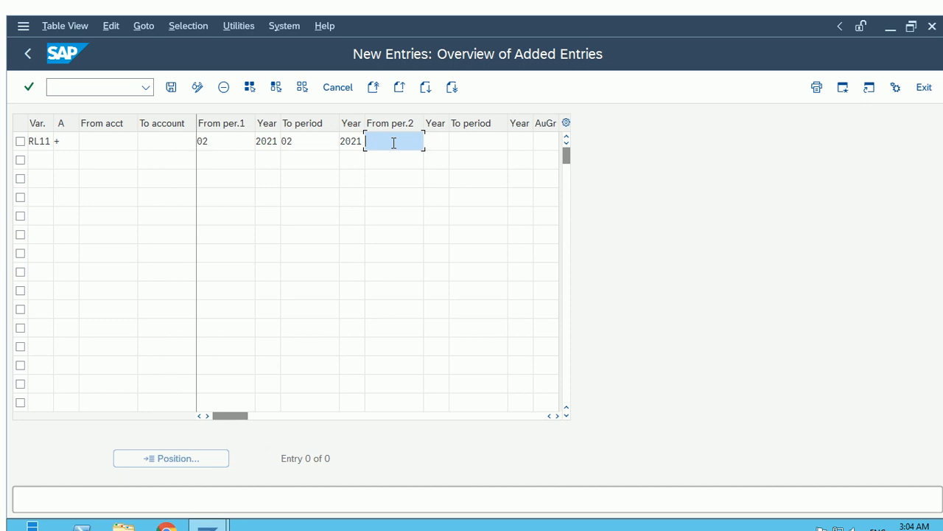
pyautogui.write('13')
pyautogui.press('Tab')
pyautogui.moveTo(388, 141); pyautogui.dragTo(365, 140)
pyautogui.click(389, 140)
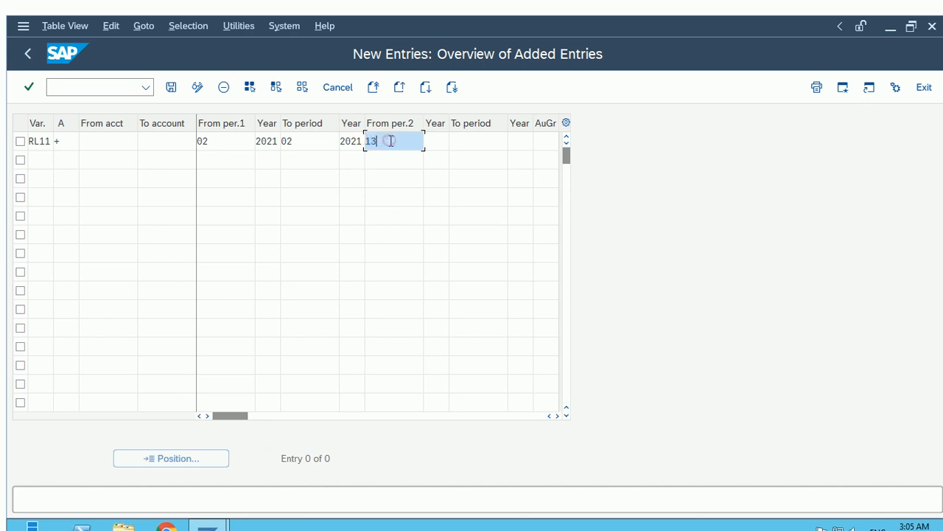
pyautogui.click(432, 141)
pyautogui.write('20')
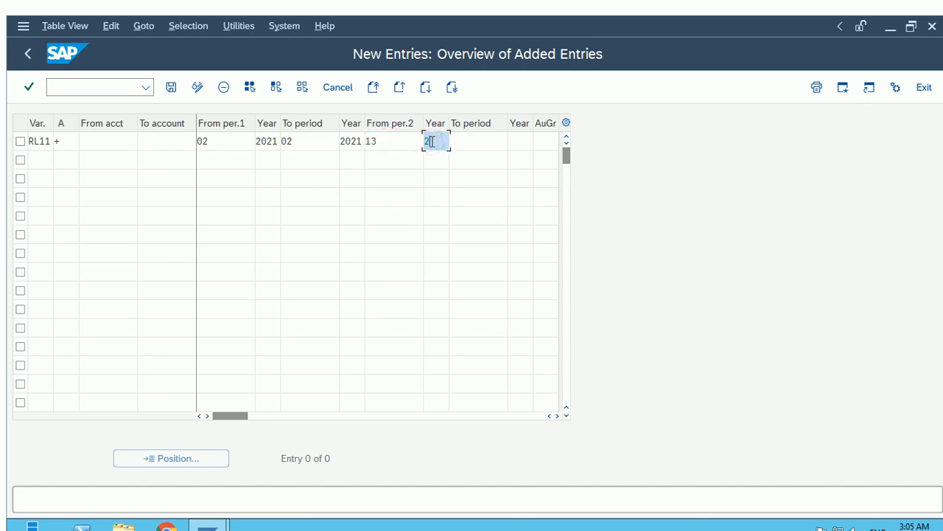
pyautogui.write('21')
# Set the second interval's To period to 16 and its year to 2021 for the RL11 + entry.
pyautogui.click(466, 144)
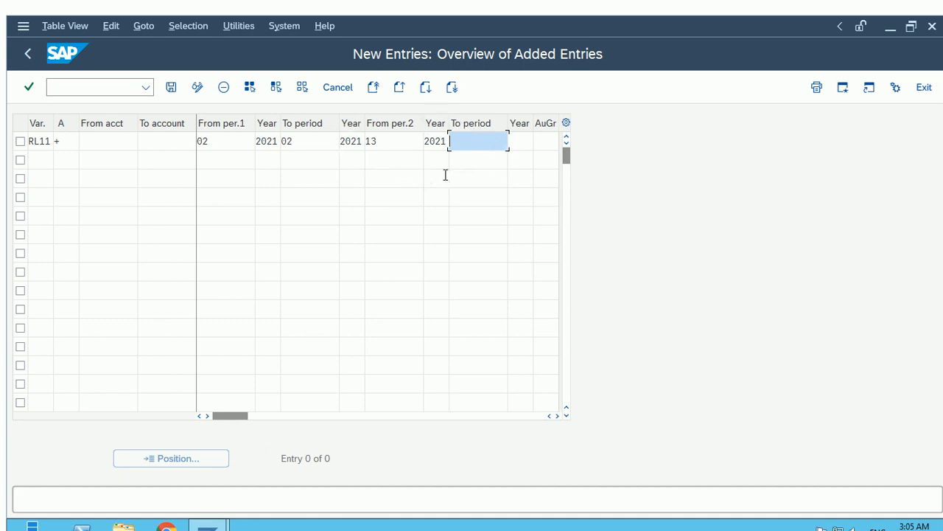
pyautogui.click(473, 145)
pyautogui.write('16')
pyautogui.press('Tab')
pyautogui.write('2021')
# Switch to the SAP_training workbook and examine special posting periods 13 to 16 below the Fiscal year Variants table.
pyautogui.moveTo(565, 17)
pyautogui.click(616, 27)
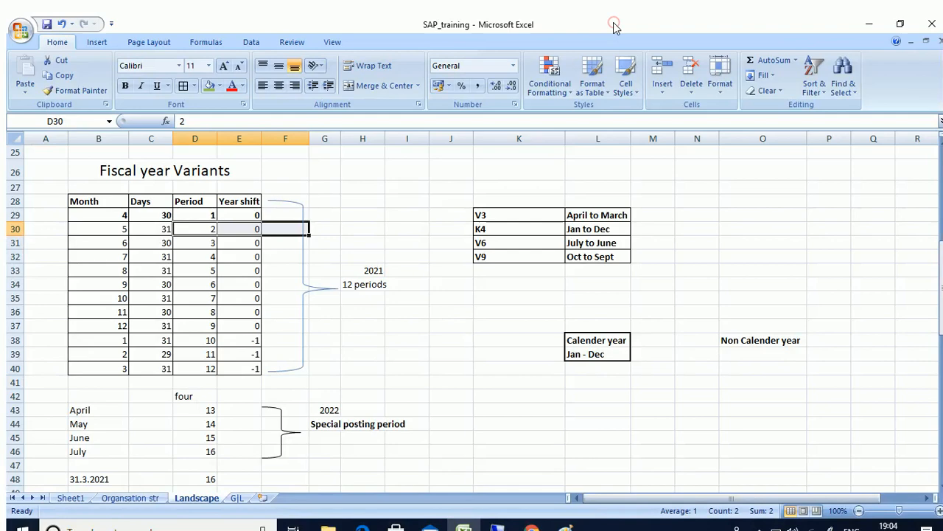
pyautogui.click(418, 378)
pyautogui.scroll(-1, 417, 376)
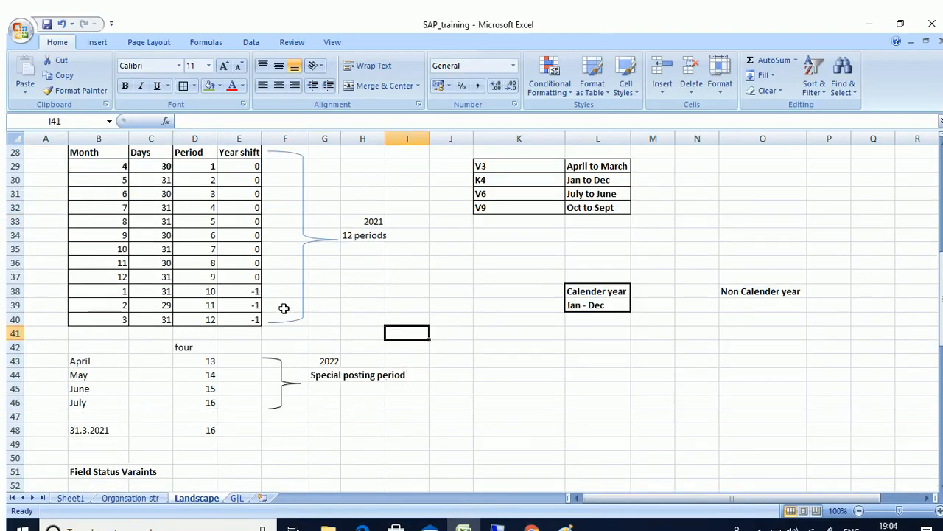
pyautogui.moveTo(205, 361); pyautogui.dragTo(209, 401)
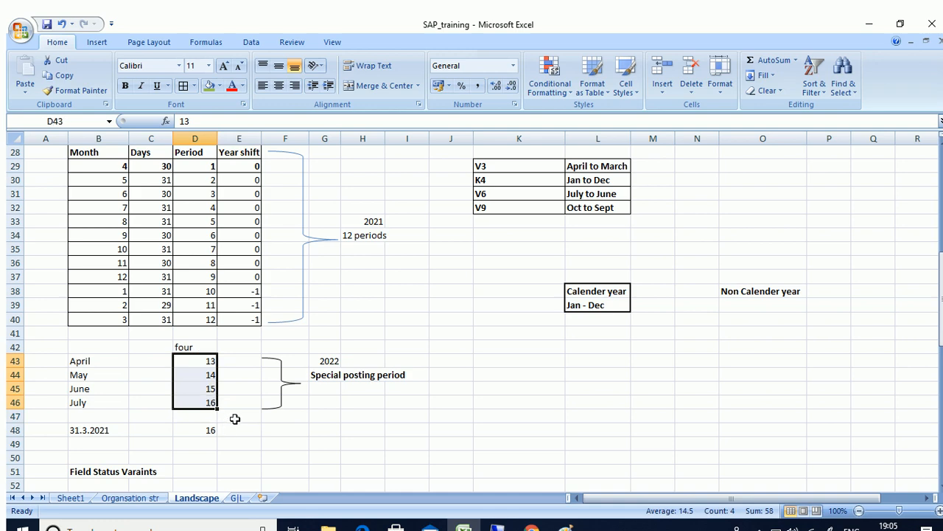
pyautogui.click(231, 417)
pyautogui.moveTo(206, 360); pyautogui.dragTo(204, 400)
pyautogui.click(203, 359)
pyautogui.click(205, 402)
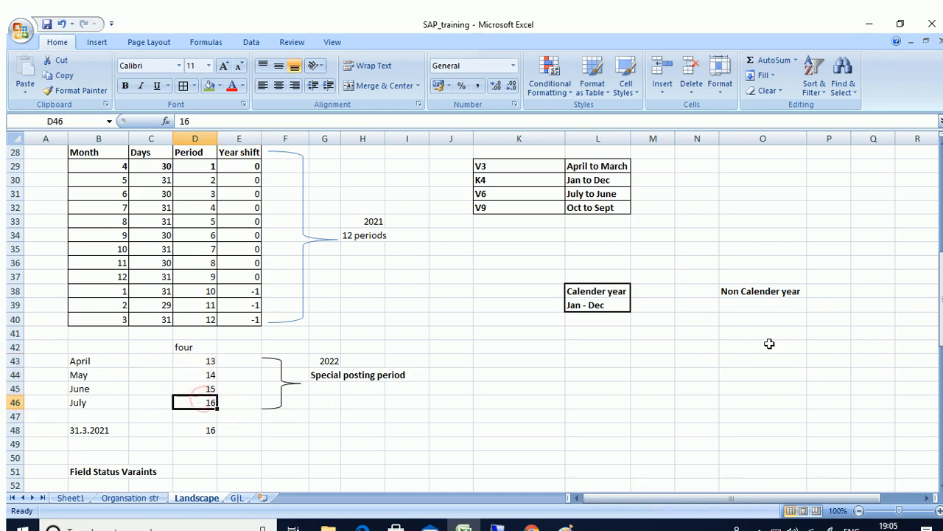
# Return to the SAP session, review the second interval's periods and save the RL11 + entry.
pyautogui.click(485, 525)
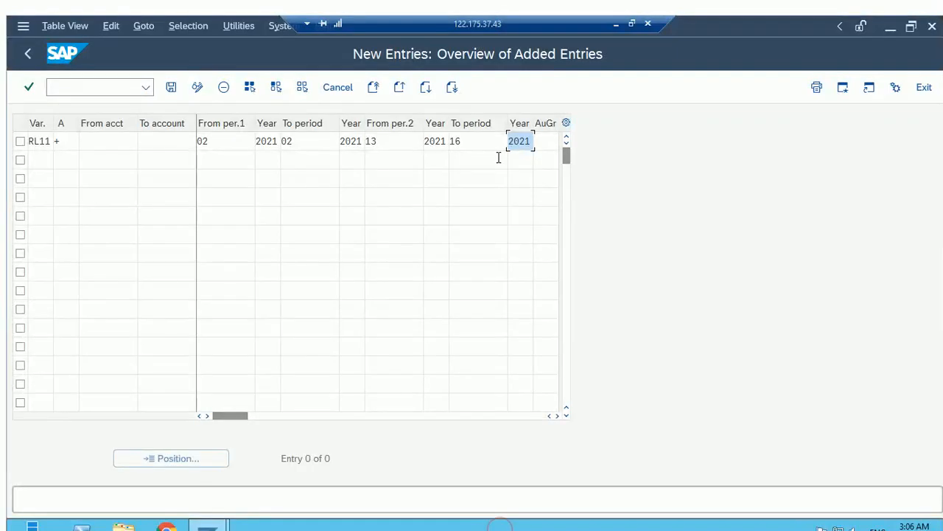
pyautogui.click(471, 140)
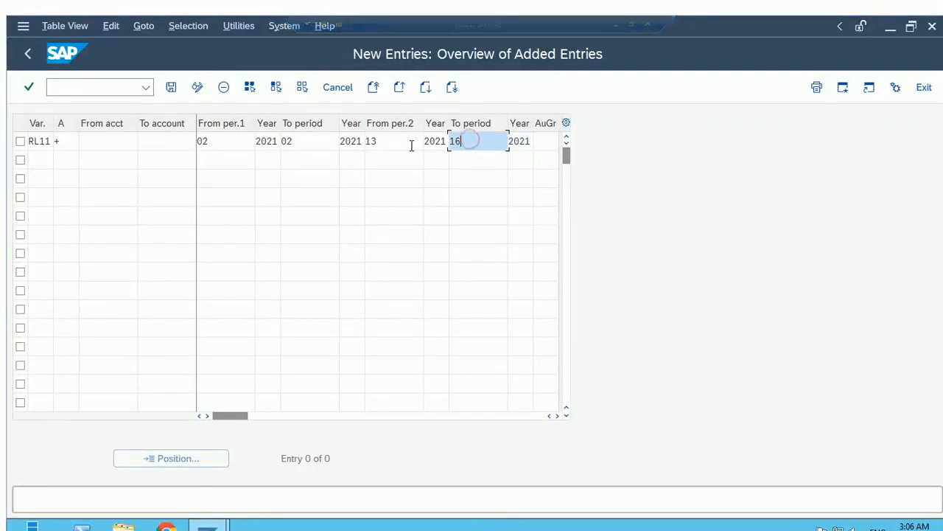
pyautogui.click(385, 141)
pyautogui.doubleClick(386, 141)
pyautogui.click(171, 88)
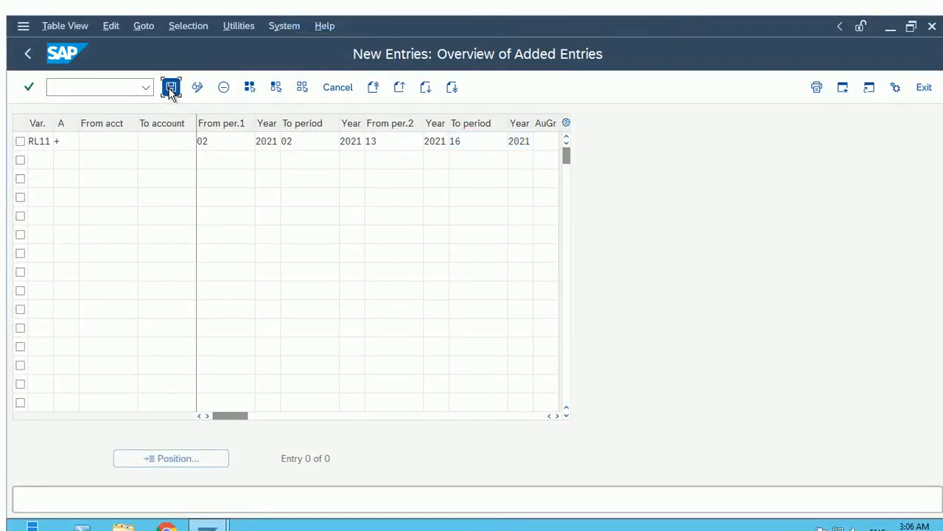
pyautogui.click(276, 308)
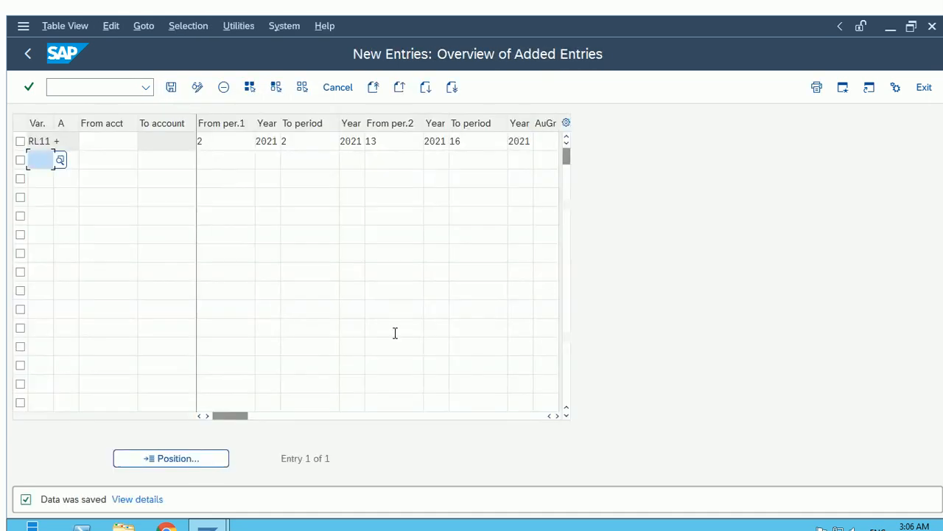
pyautogui.click(476, 251)
pyautogui.click(350, 292)
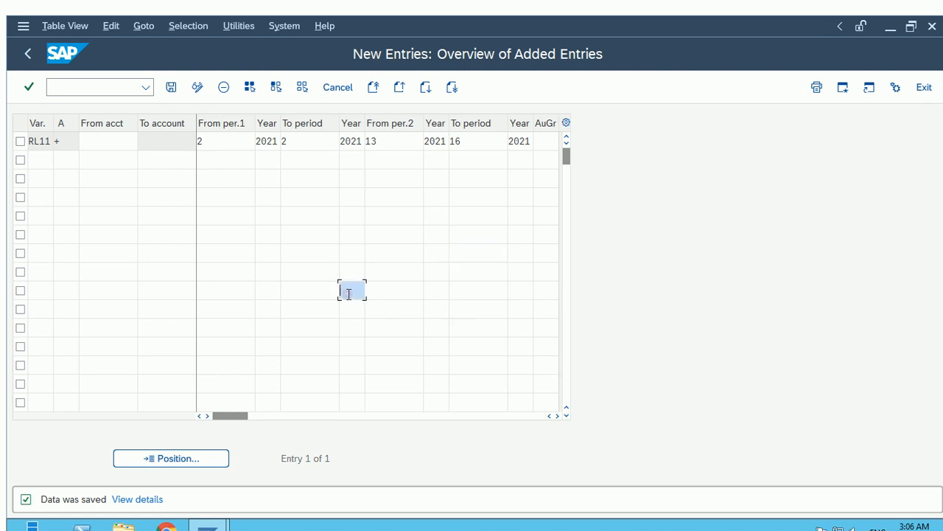
pyautogui.click(304, 216)
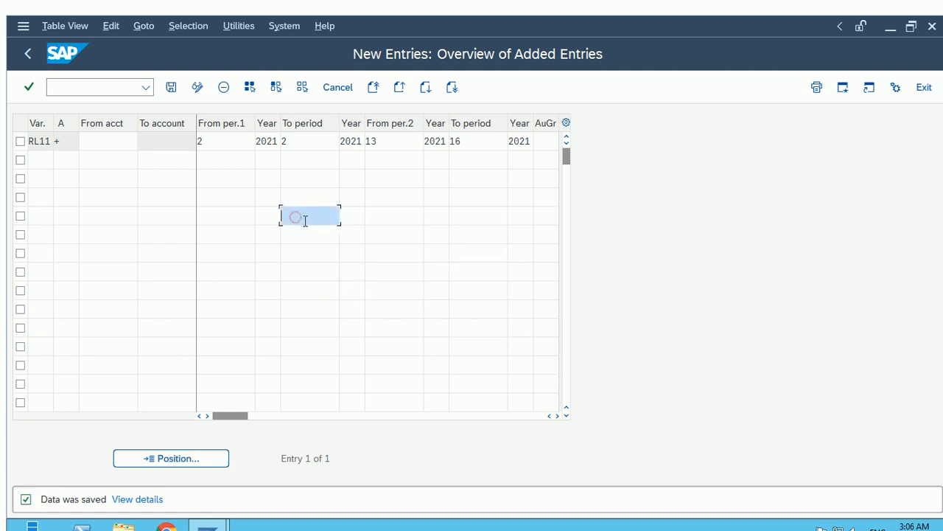
pyautogui.click(231, 142)
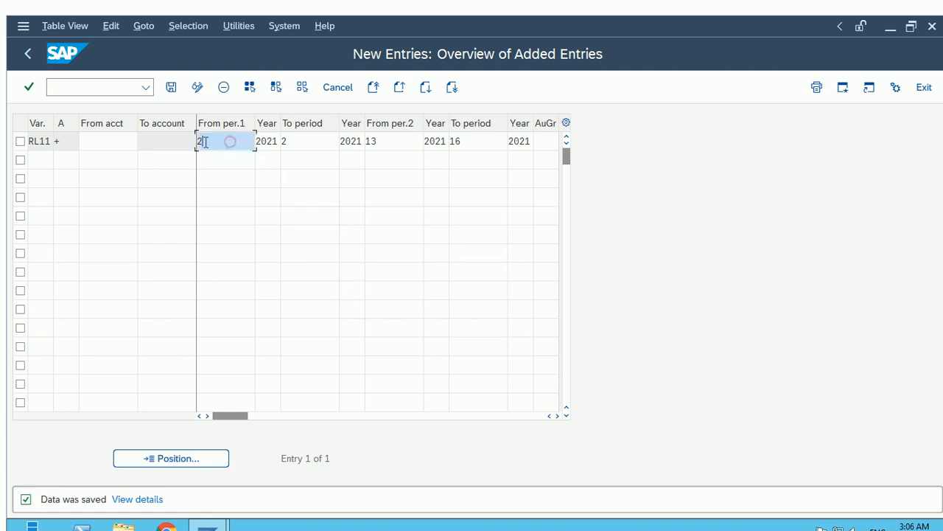
pyautogui.click(315, 198)
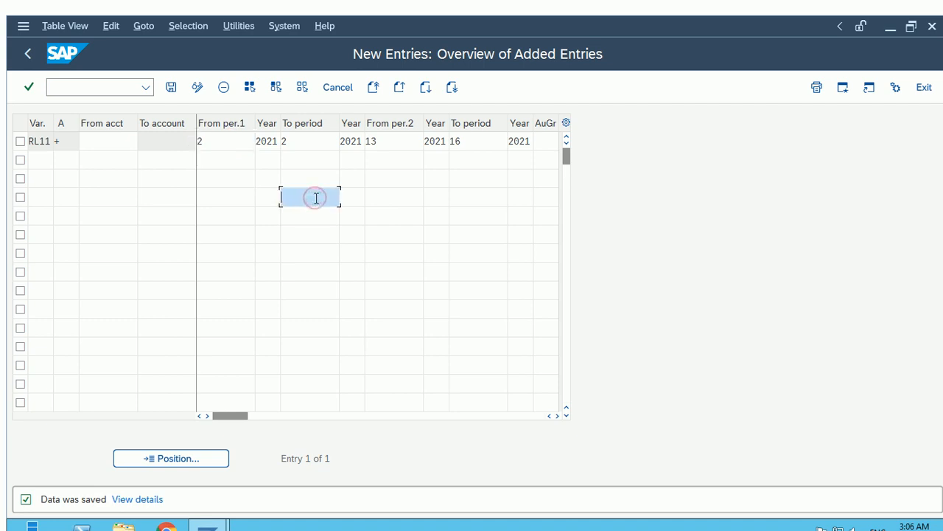
pyautogui.click(259, 249)
# Add a second entry for variant RL11 with account type S (G/L accounts).
pyautogui.click(38, 159)
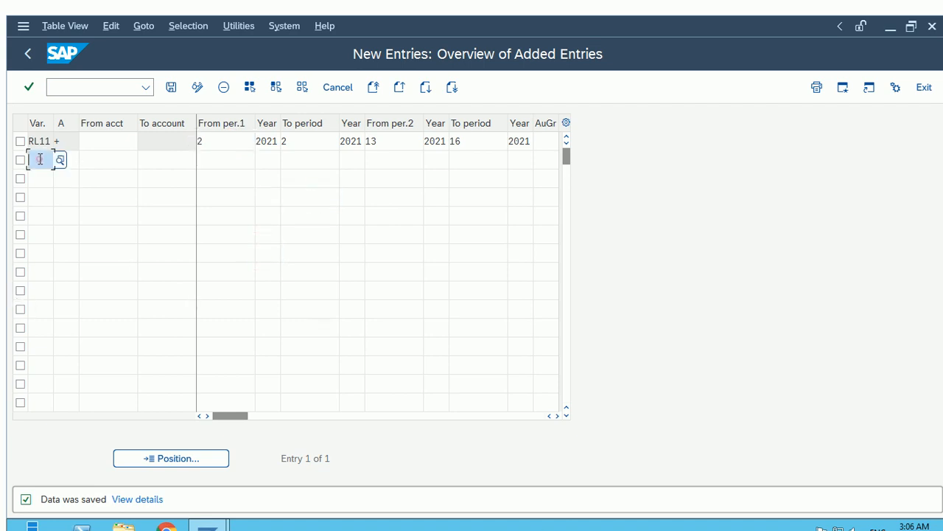
pyautogui.write('RL11')
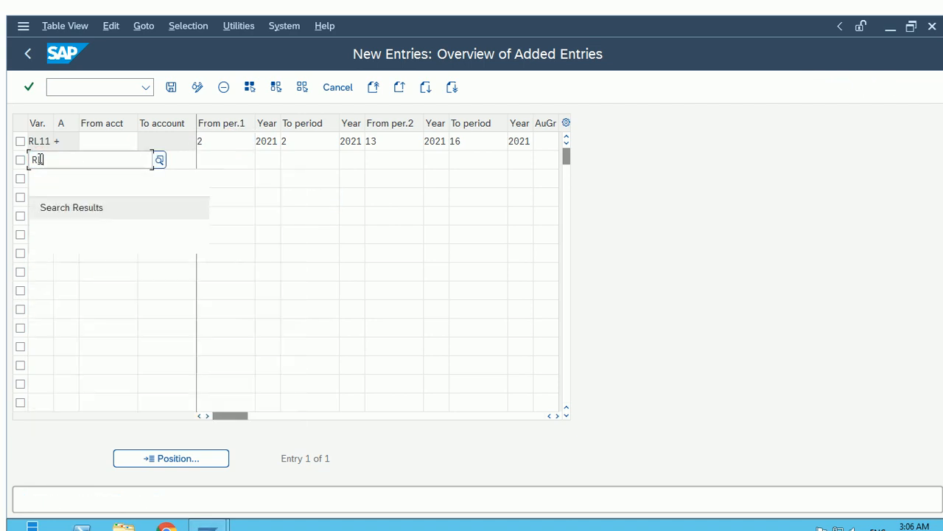
pyautogui.press('Tab')
pyautogui.click(84, 160)
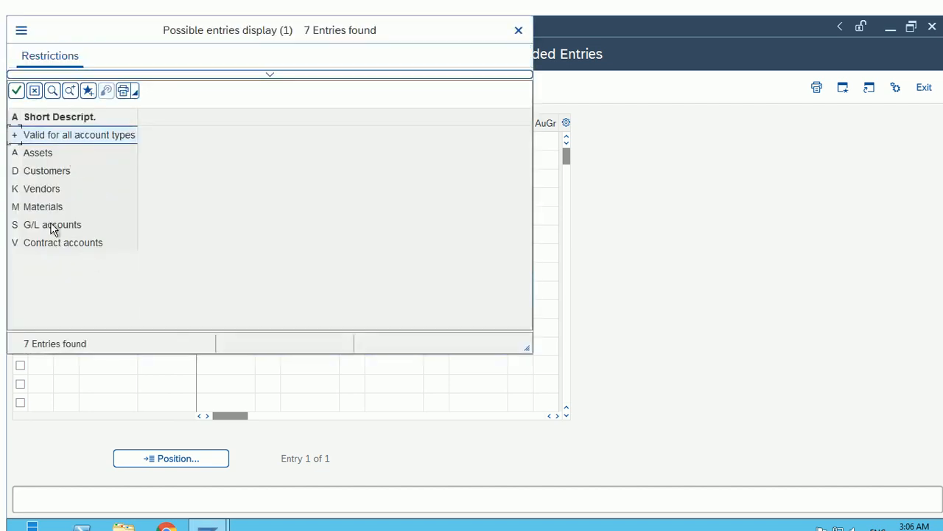
pyautogui.click(48, 225)
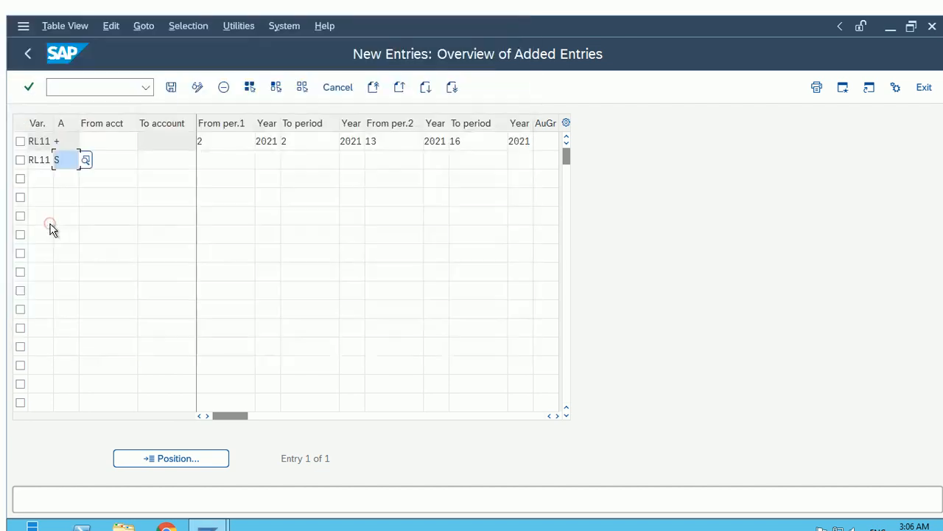
# Set From per.1 to 02 and its year to 2021 for the RL11 S entry, leaving the account range blank.
pyautogui.click(106, 164)
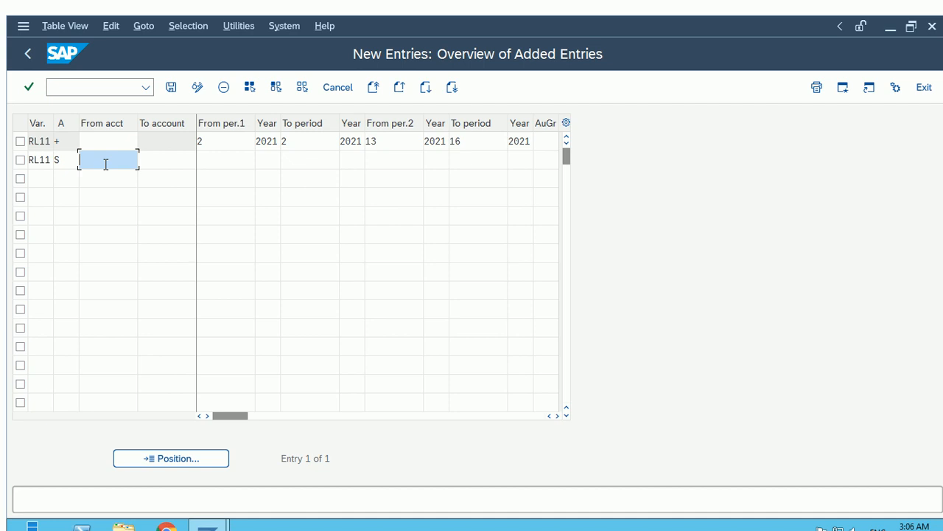
pyautogui.click(171, 162)
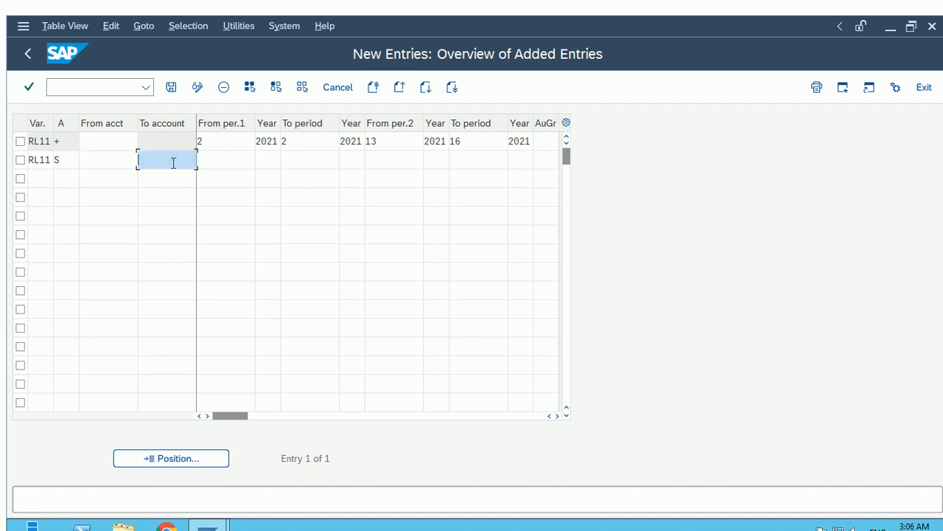
pyautogui.click(93, 159)
pyautogui.click(218, 160)
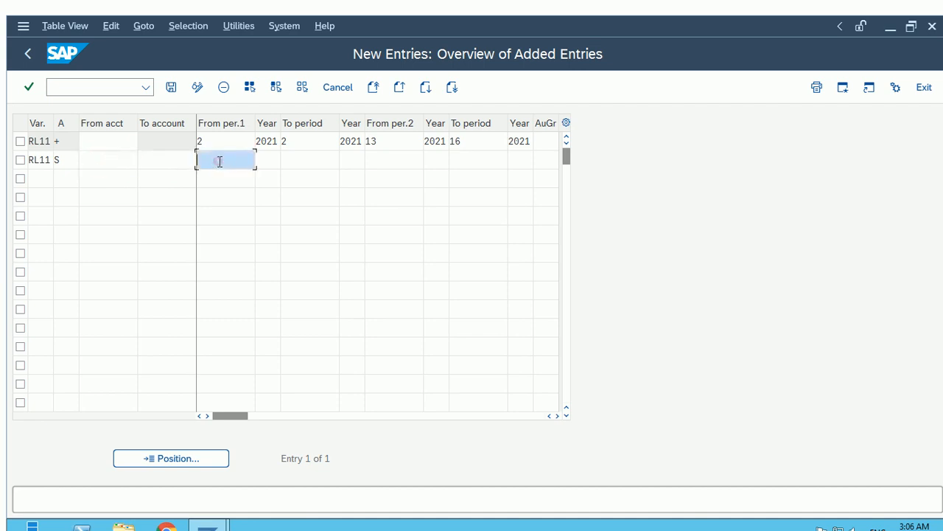
pyautogui.click(218, 166)
pyautogui.click(218, 166)
pyautogui.write('02')
pyautogui.click(270, 168)
pyautogui.write('2021')
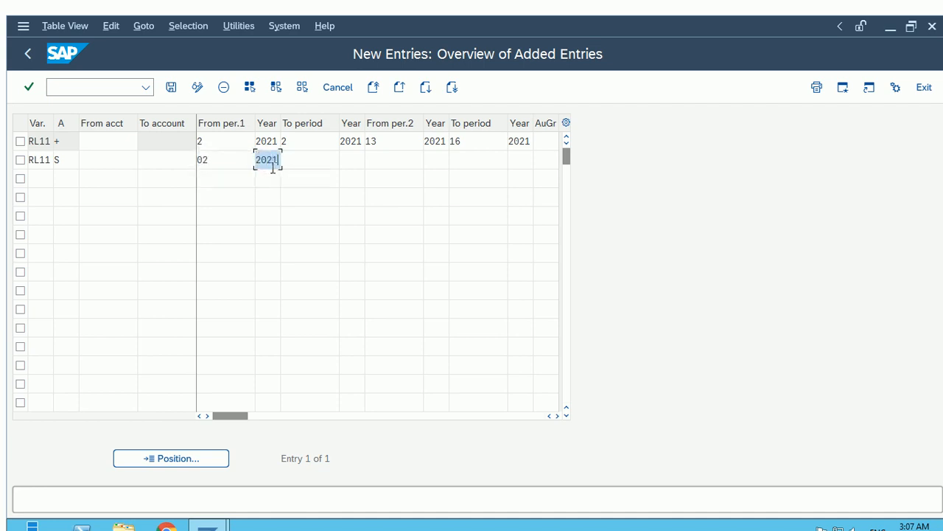
# Set the first interval's To period to 02 and its year to 2021 for the RL11 S entry.
pyautogui.press('Tab')
pyautogui.write('02')
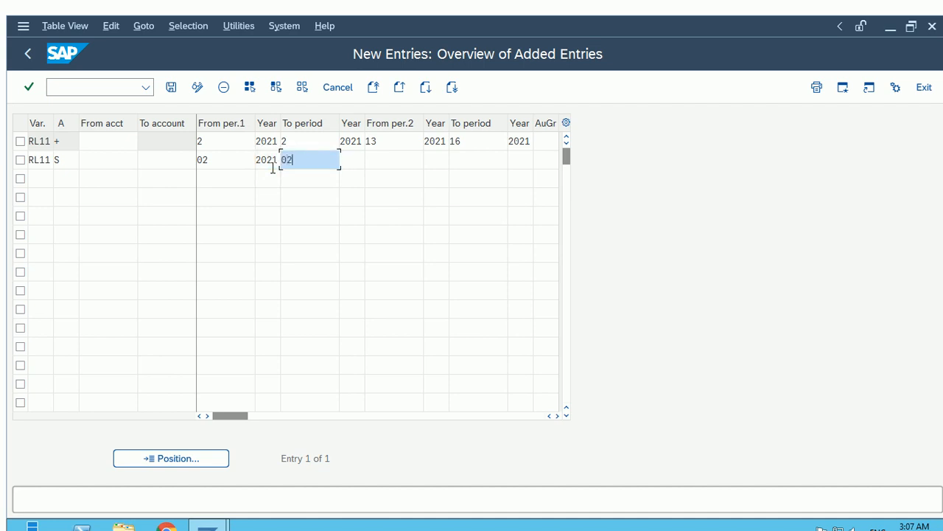
pyautogui.press('Tab')
pyautogui.write('2021')
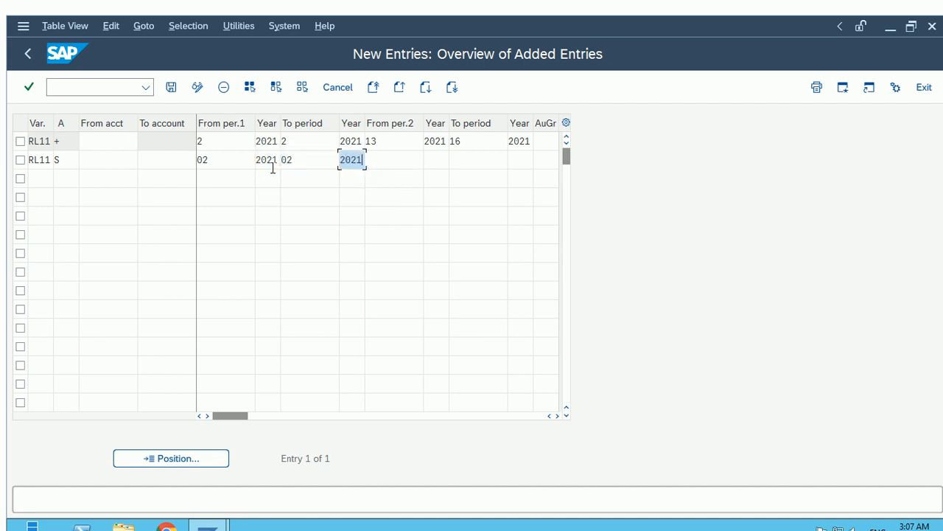
# Set the RL11 S entry's From per.2 to 13 and its year to 2021.
pyautogui.press('Tab')
pyautogui.write('12')
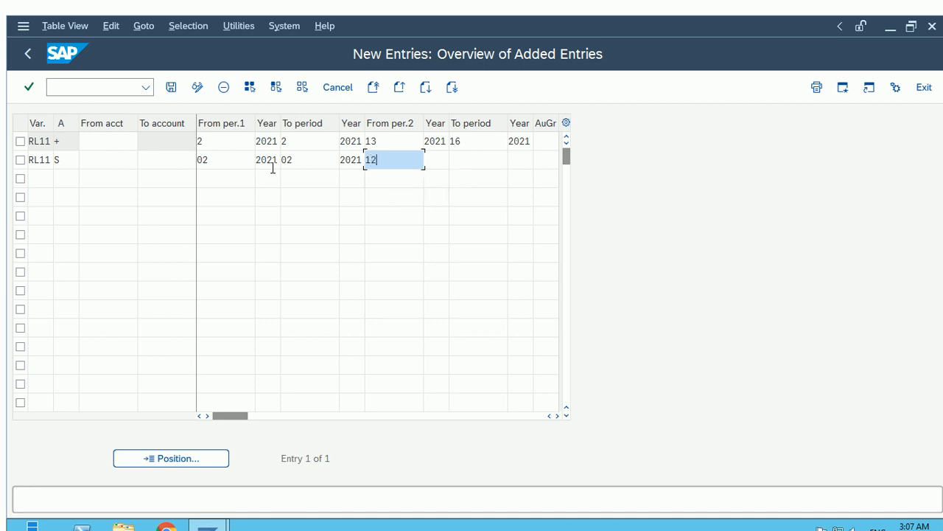
pyautogui.press('BackSpace')
pyautogui.write('3')
pyautogui.press('Tab')
pyautogui.write('2021')
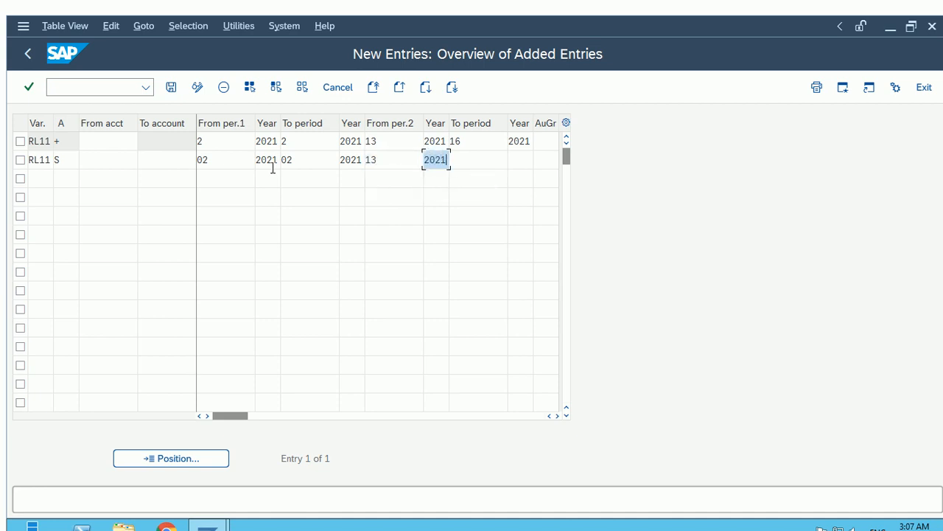
# Set the second interval's To period to 16 and its year to 2021 for the RL11 S entry.
pyautogui.press('Tab')
pyautogui.write('15')
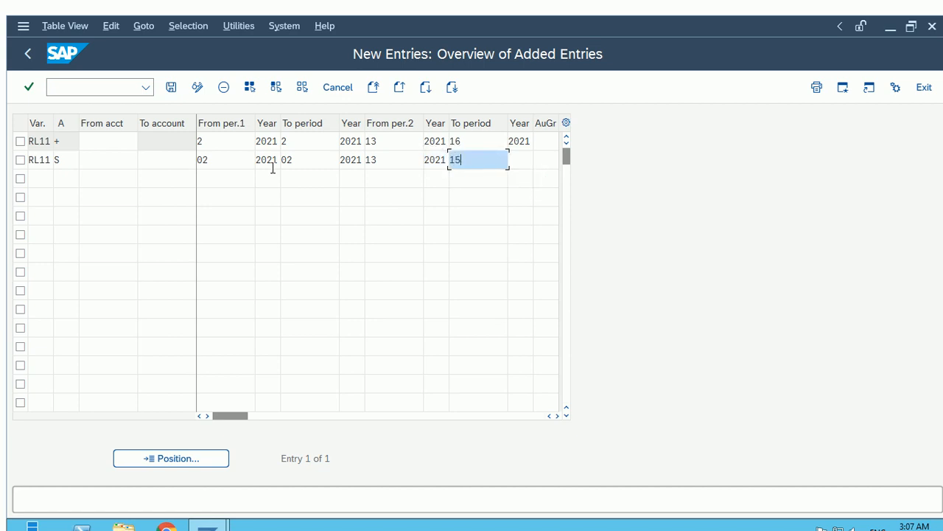
pyautogui.press('BackSpace')
pyautogui.write('6')
pyautogui.press('Tab')
pyautogui.write('2021')
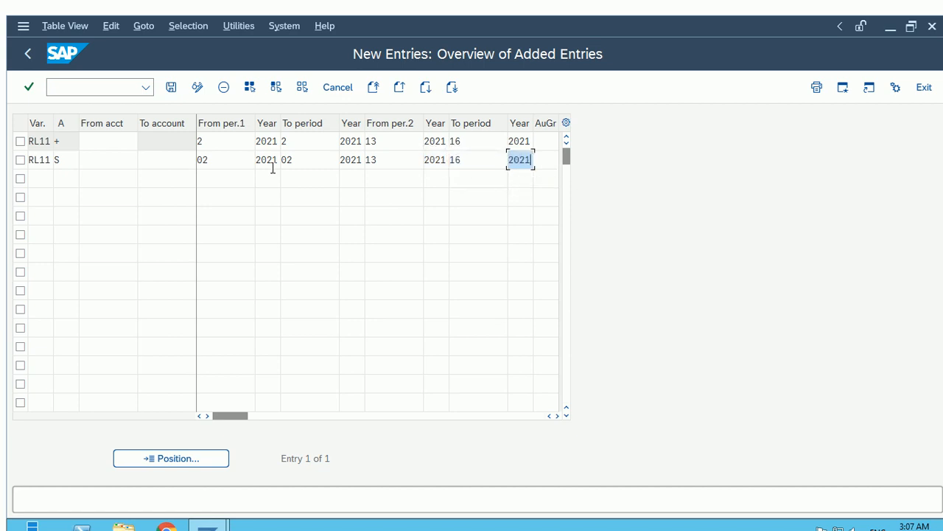
# Start a third posting period entry for variant RL11 with account type K (Vendors).
pyautogui.click(302, 253)
pyautogui.click(34, 178)
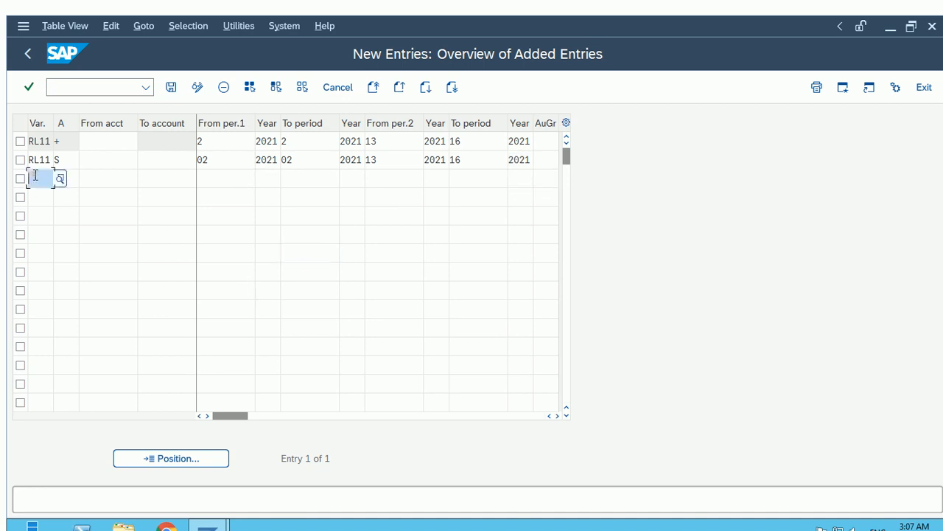
pyautogui.click(58, 179)
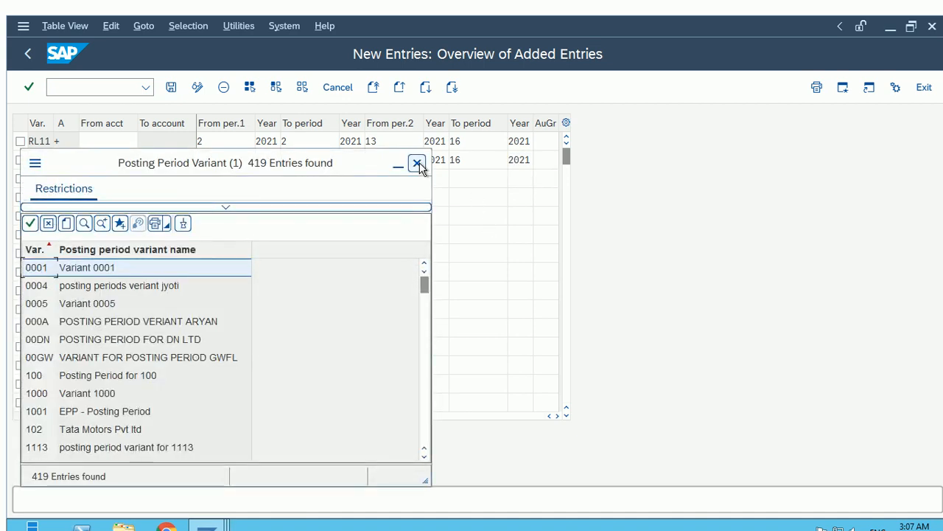
pyautogui.click(417, 162)
pyautogui.click(38, 181)
pyautogui.write('RL11')
pyautogui.press('Tab')
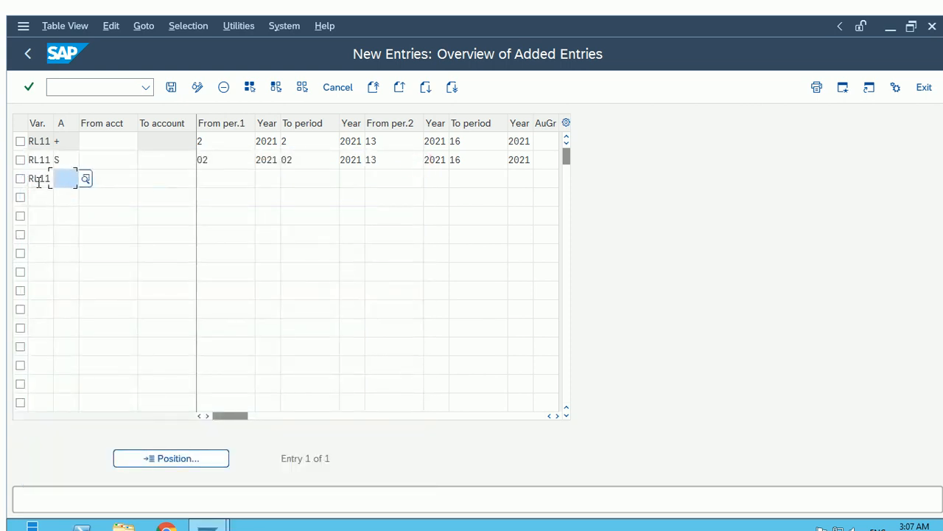
pyautogui.click(65, 181)
pyautogui.click(86, 179)
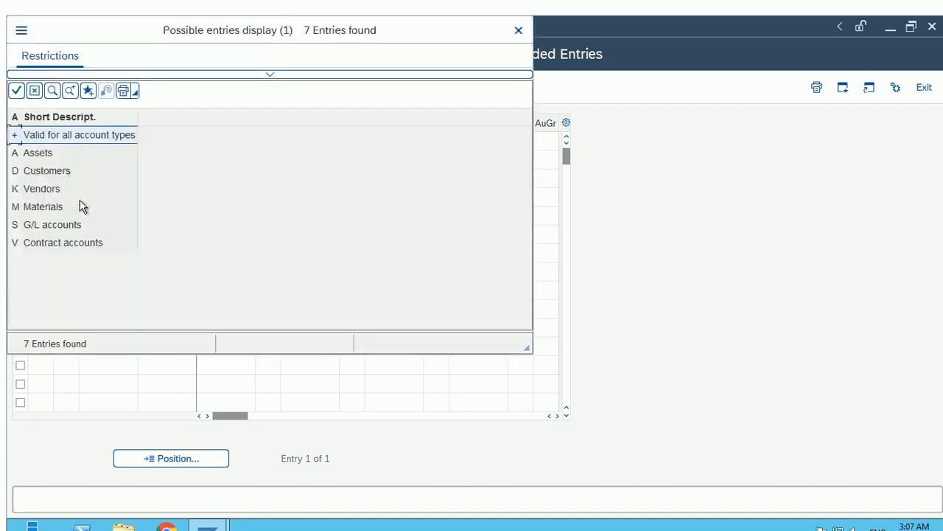
pyautogui.click(42, 190)
# Set From per.1 to 2 and its year to 2021 for the RL11 K entry, leaving the account range blank.
pyautogui.click(114, 179)
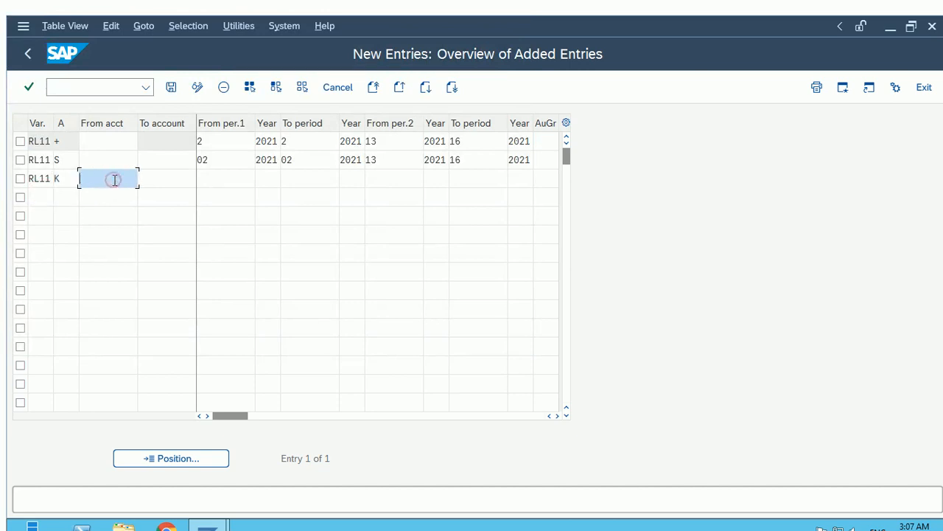
pyautogui.click(160, 178)
pyautogui.click(217, 178)
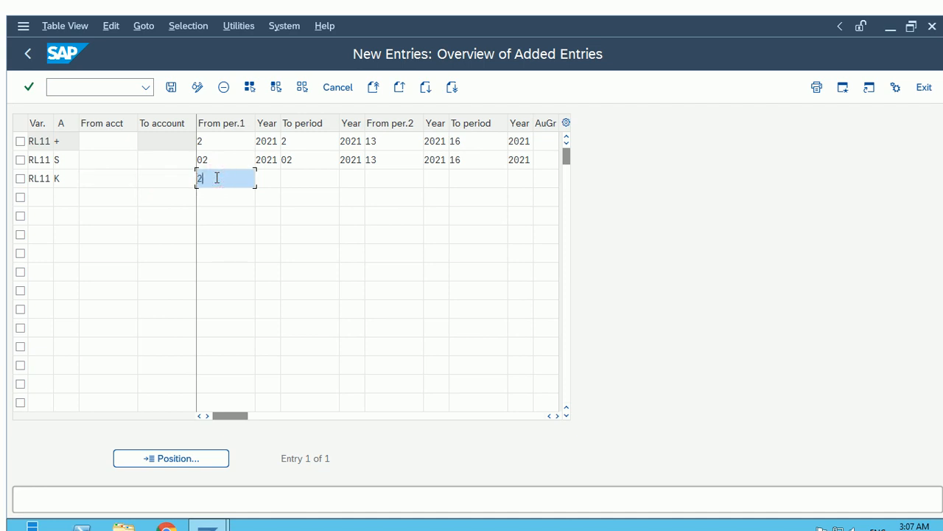
pyautogui.press('Tab')
pyautogui.write('202')
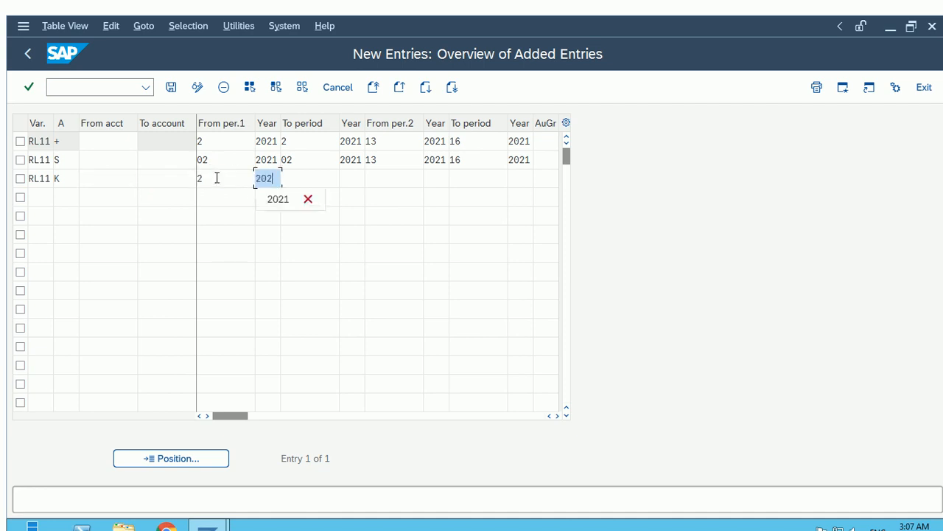
pyautogui.write('1')
pyautogui.press('Tab')
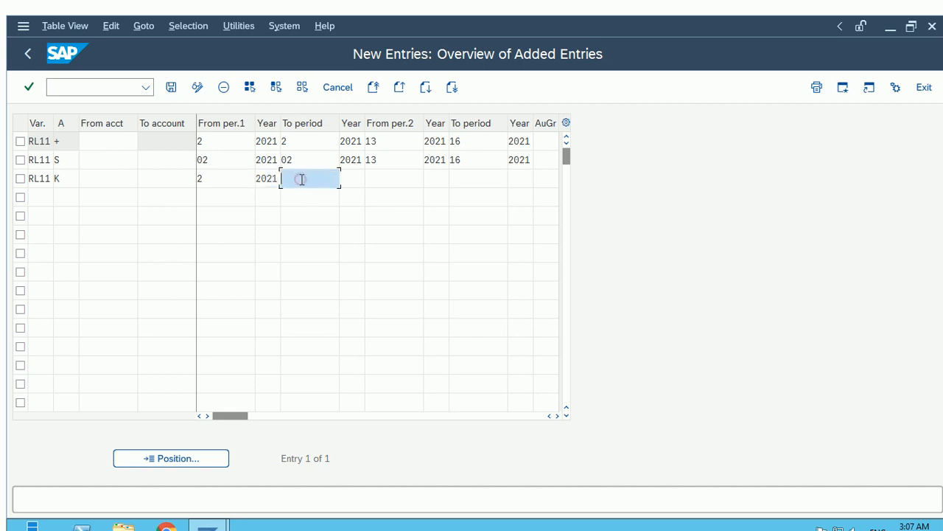
# Set the first interval's To period to 02 and its year to 2021 for the RL11 K entry.
pyautogui.write('02')
pyautogui.press('Tab')
pyautogui.write('2021')
pyautogui.press('Tab')
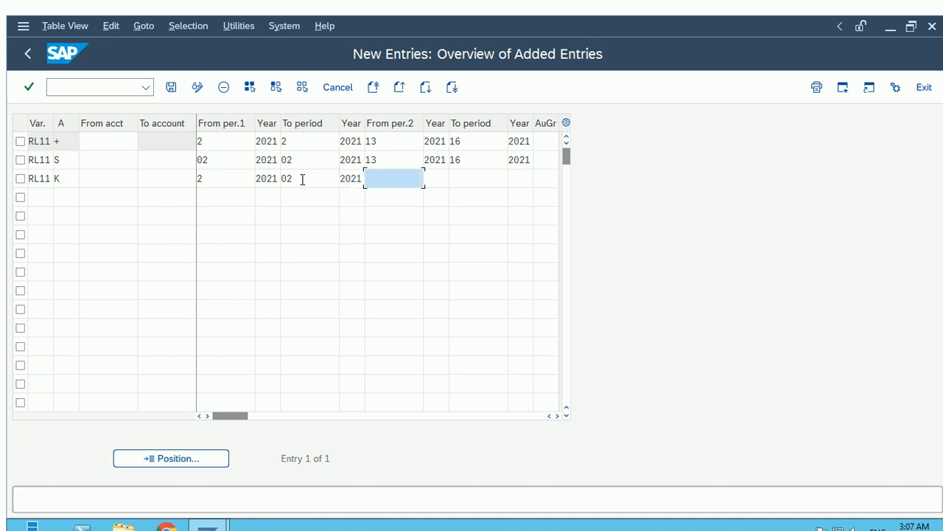
# Set the RL11 K entry's From per.2 to 13 and its year to 2021.
pyautogui.write('13')
pyautogui.press('Tab')
pyautogui.write('2021')
pyautogui.press('Tab')
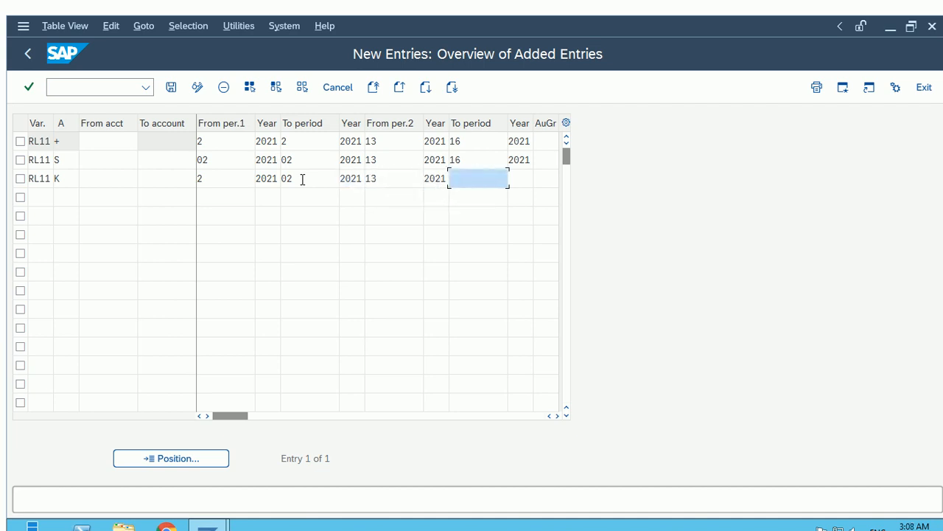
# Set the RL11 K entry's second To period to 16 and its year to 2021, and try to save the entries.
pyautogui.write('16')
pyautogui.press('Tab')
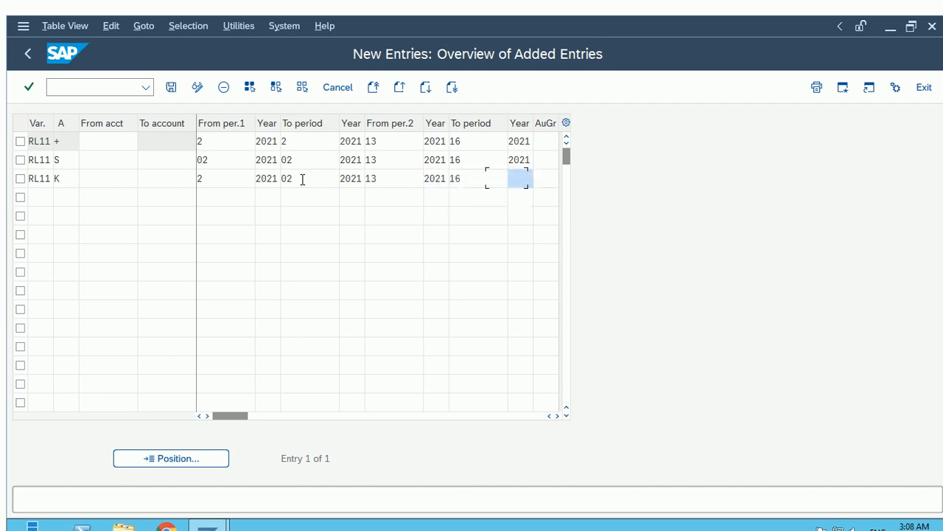
pyautogui.write('2021')
pyautogui.click(173, 87)
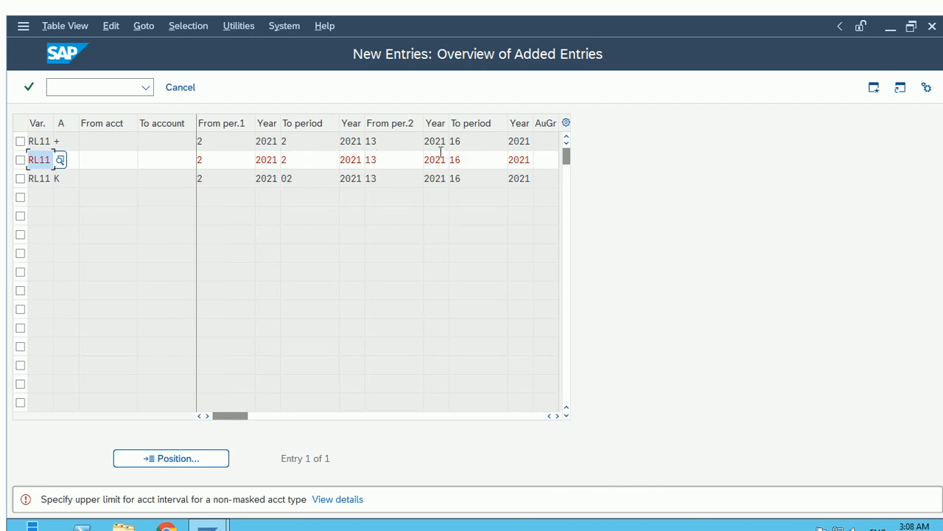
# Keep account type S on the second entry and set its account range from 99999999 to 999999999.
pyautogui.click(103, 159)
pyautogui.click(66, 159)
pyautogui.write('S')
pyautogui.click(167, 160)
pyautogui.click(118, 160)
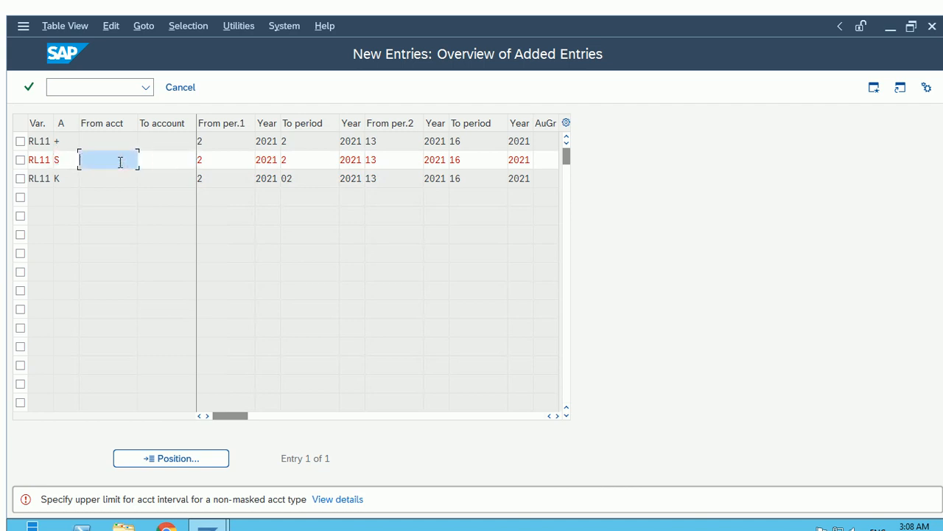
pyautogui.press('Tab')
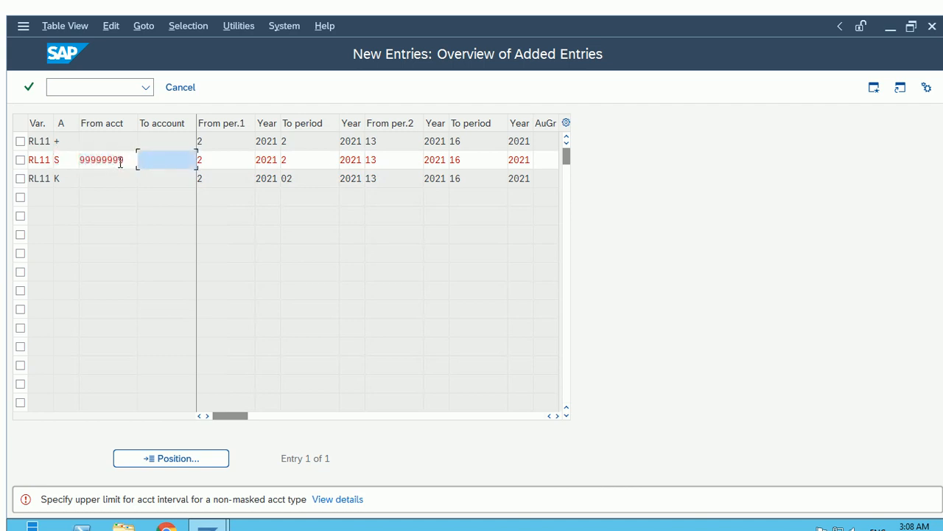
pyautogui.write('999999999')
pyautogui.press('Return')
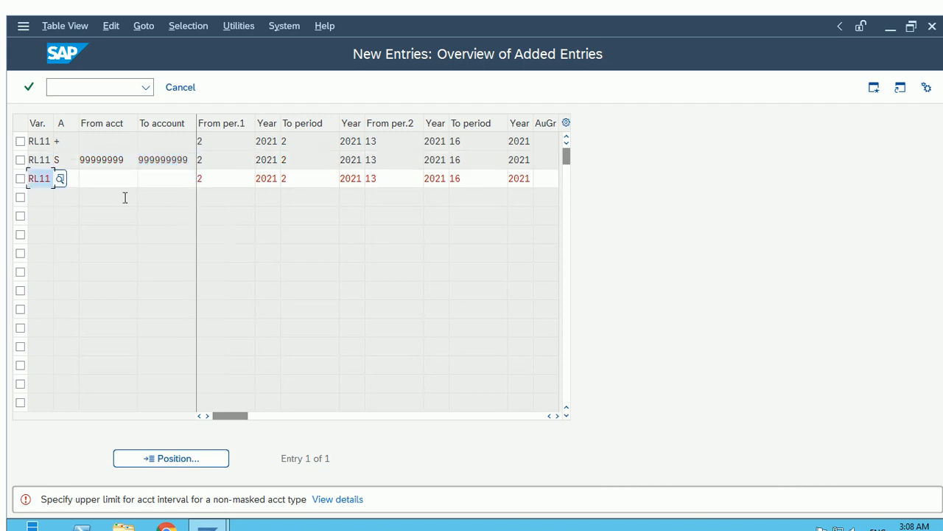
# Set the RL11 K entry's account range from 99999999 to 999999999 and save the posting period entries.
pyautogui.click(97, 184)
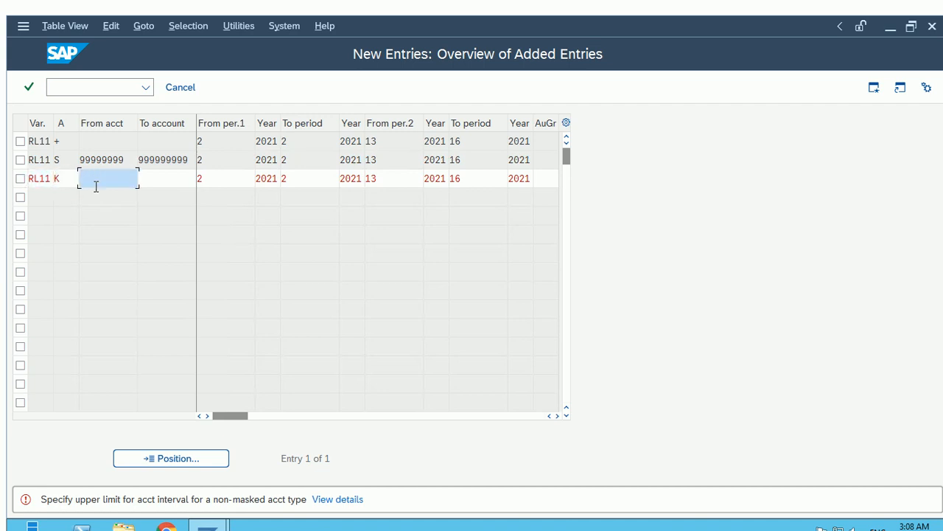
pyautogui.write('99999999')
pyautogui.press('Tab')
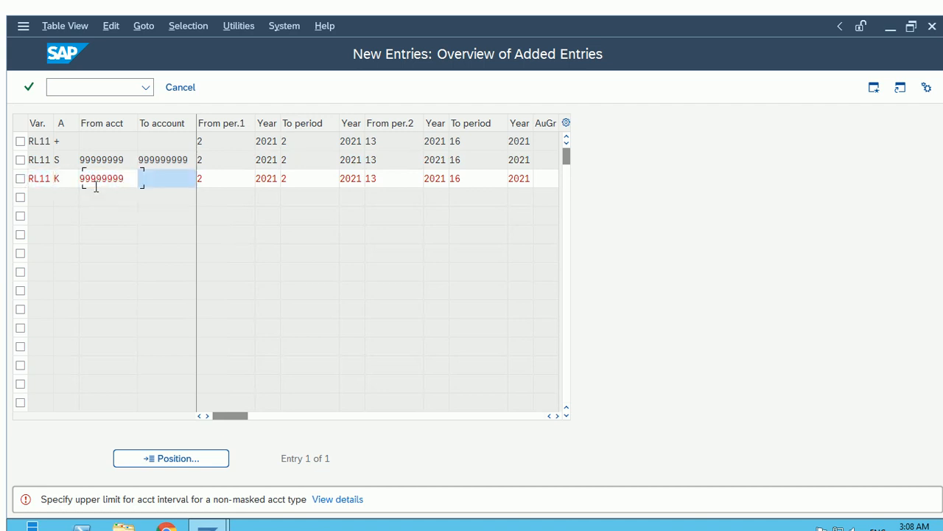
pyautogui.write('999999999')
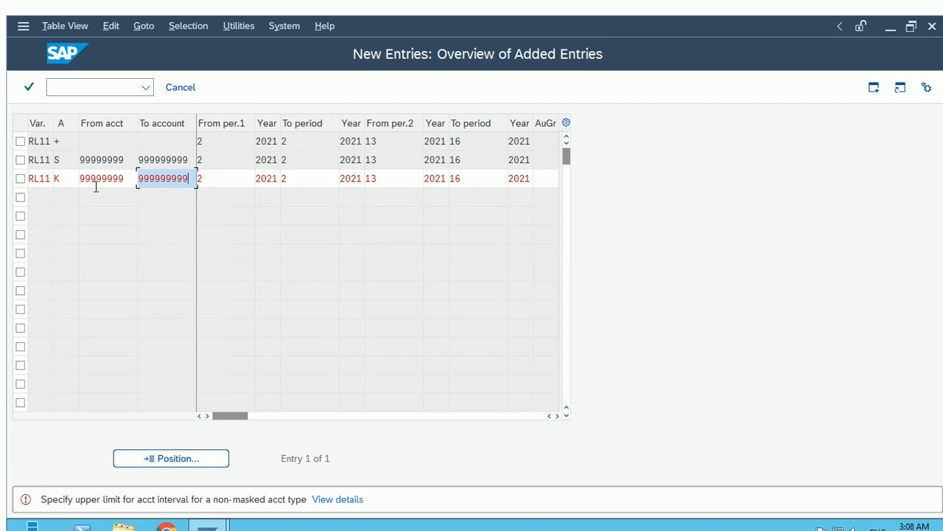
pyautogui.hotkey('ctrl', 's')
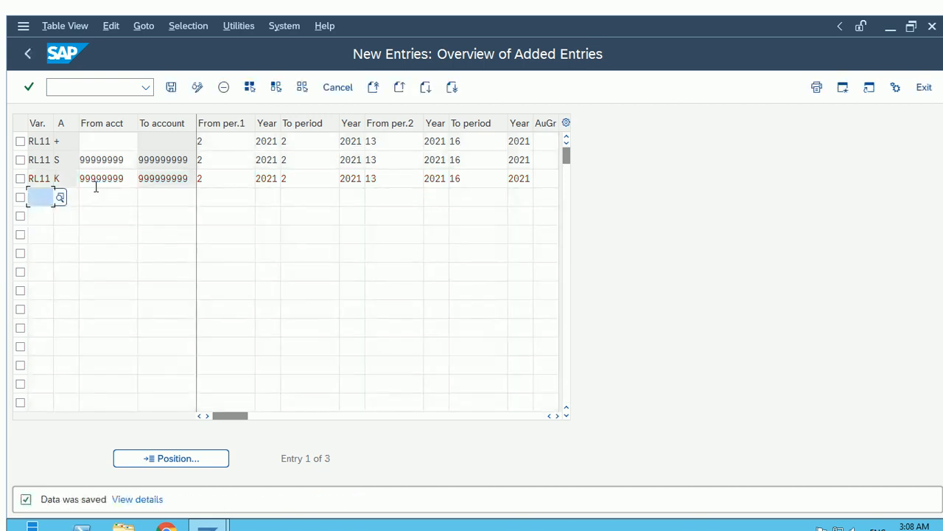
pyautogui.click(170, 88)
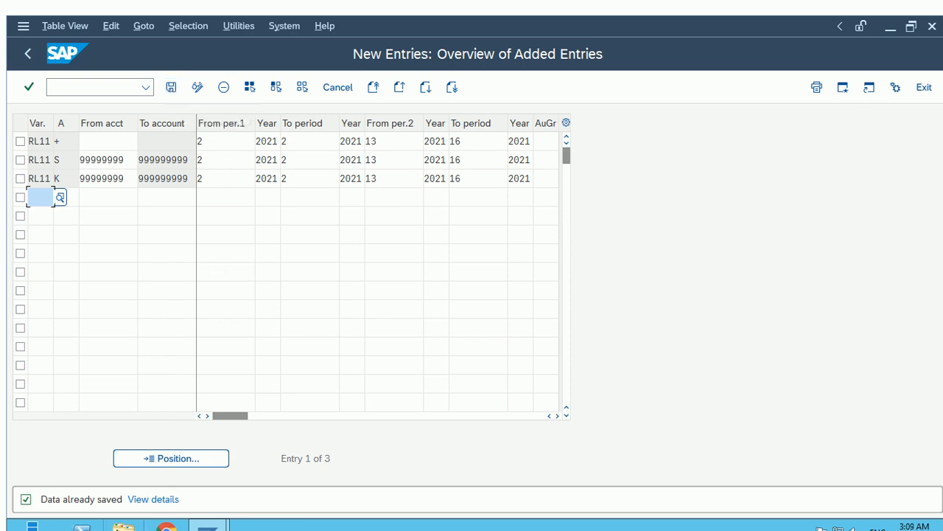
# Return to SAP Easy Access and switch to Sheet1 of the SAP_training workbook in Excel.
pyautogui.click(28, 54)
pyautogui.click(29, 55)
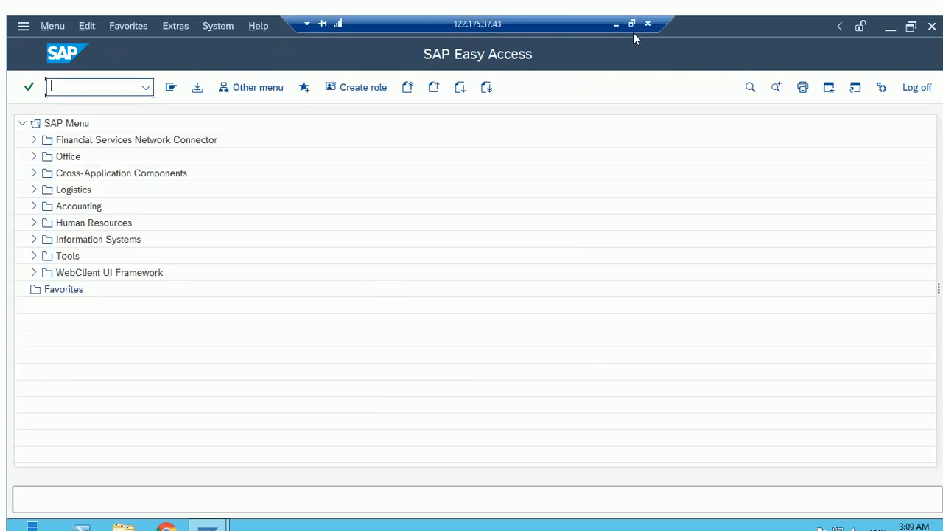
pyautogui.click(617, 25)
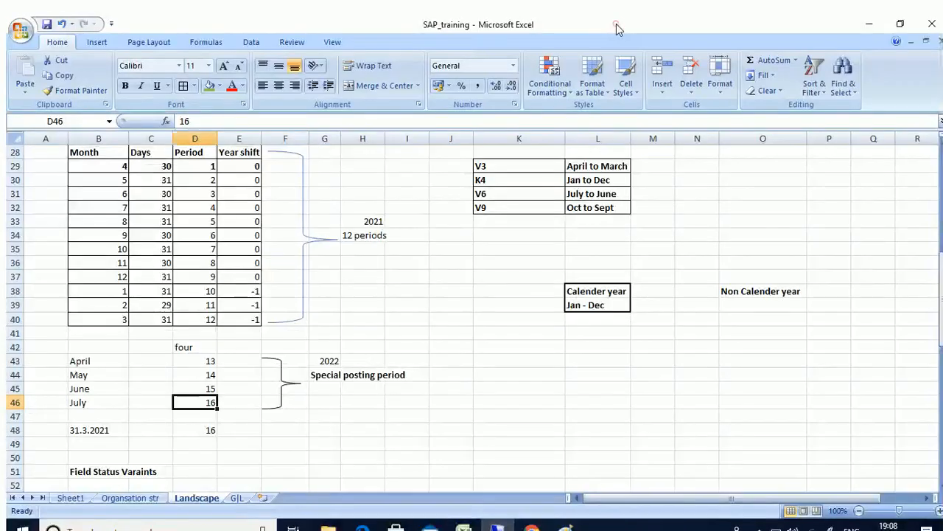
pyautogui.click(80, 499)
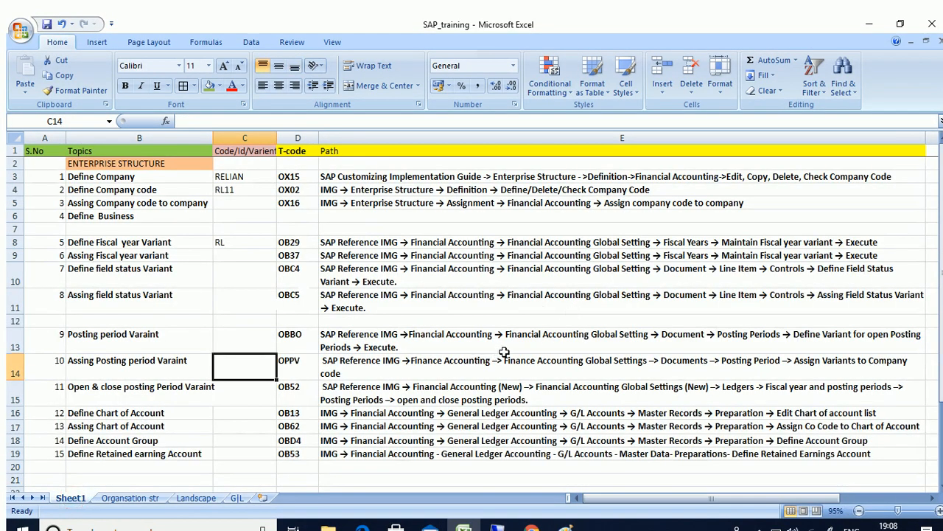
# Review topics 12 to 15 in Sheet1, covering chart of account, account group and retained earning account.
pyautogui.scroll(-2, 506, 352)
pyautogui.moveTo(127, 336); pyautogui.dragTo(151, 375)
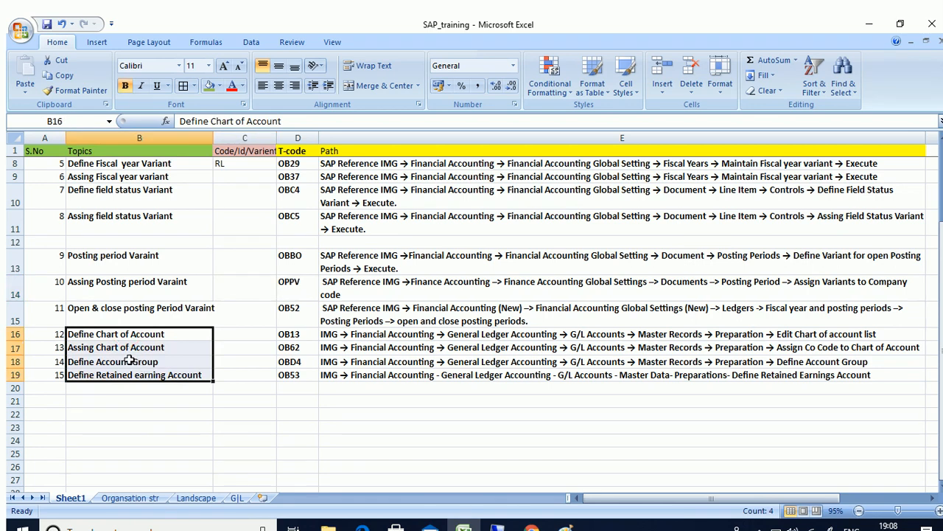
pyautogui.click(101, 350)
pyautogui.click(125, 362)
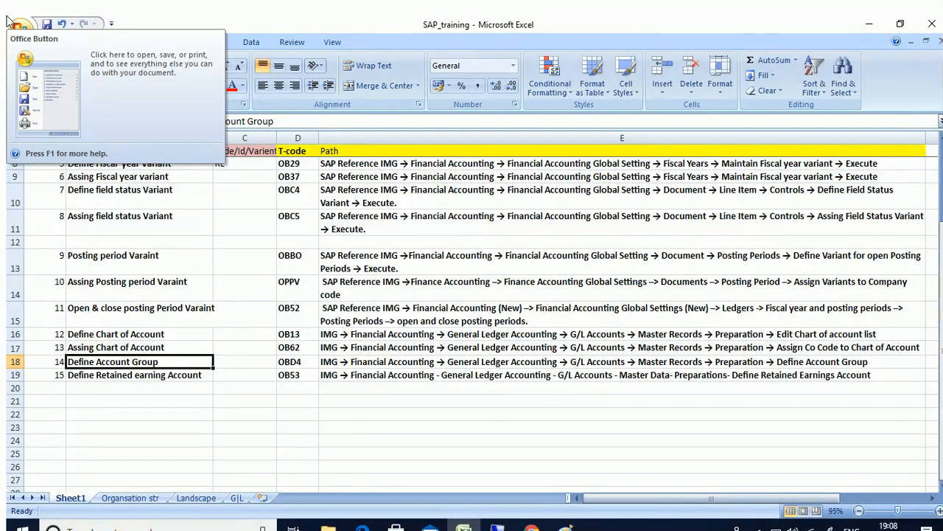
pyautogui.click(157, 386)
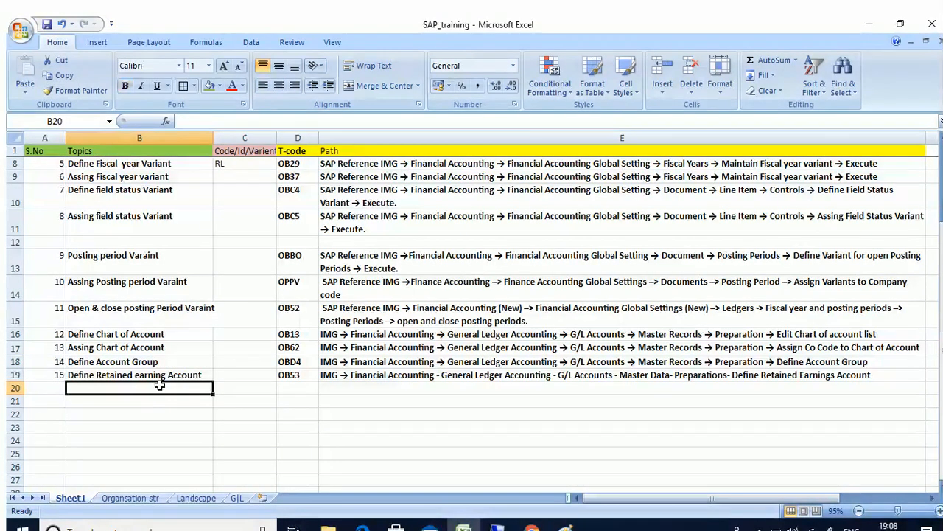
pyautogui.click(153, 361)
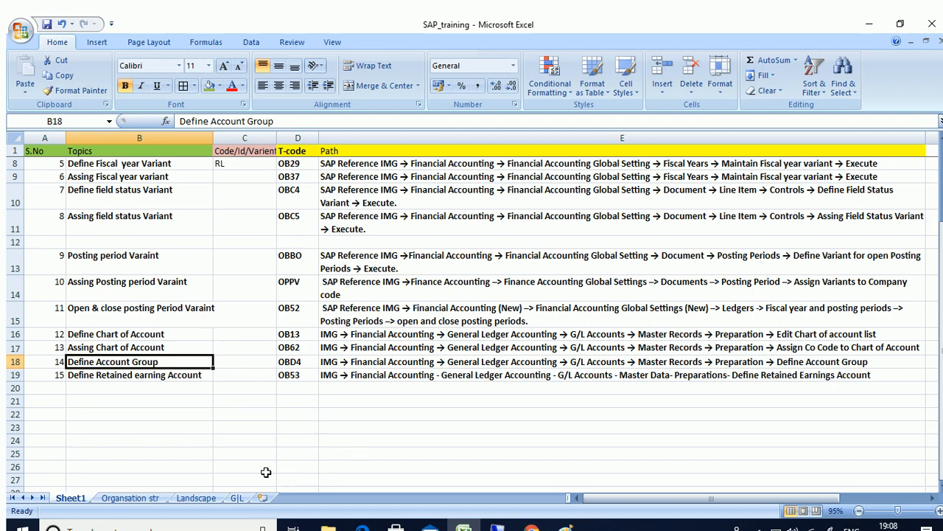
pyautogui.press('Up')
pyautogui.press('Up')
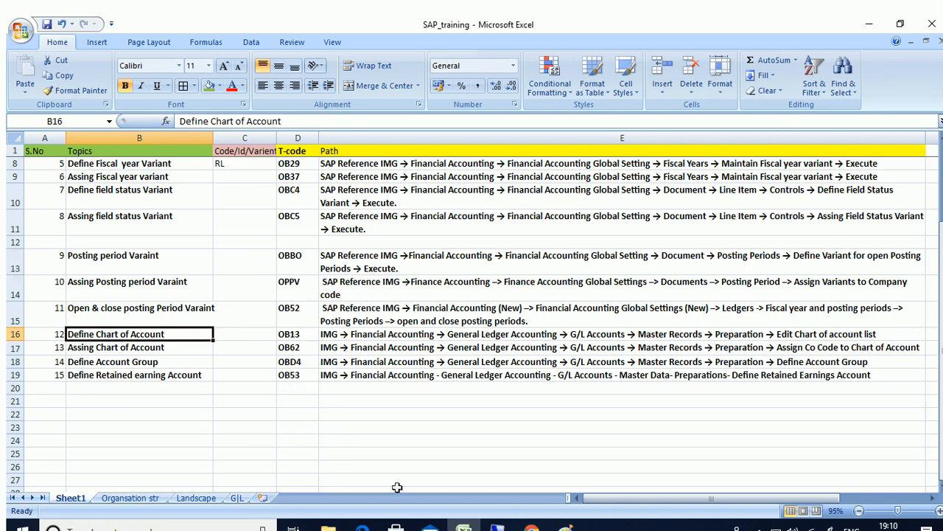
# Open the G|L sheet and examine the Chart of Account diagram and the types of chart of account below it.
pyautogui.click(237, 498)
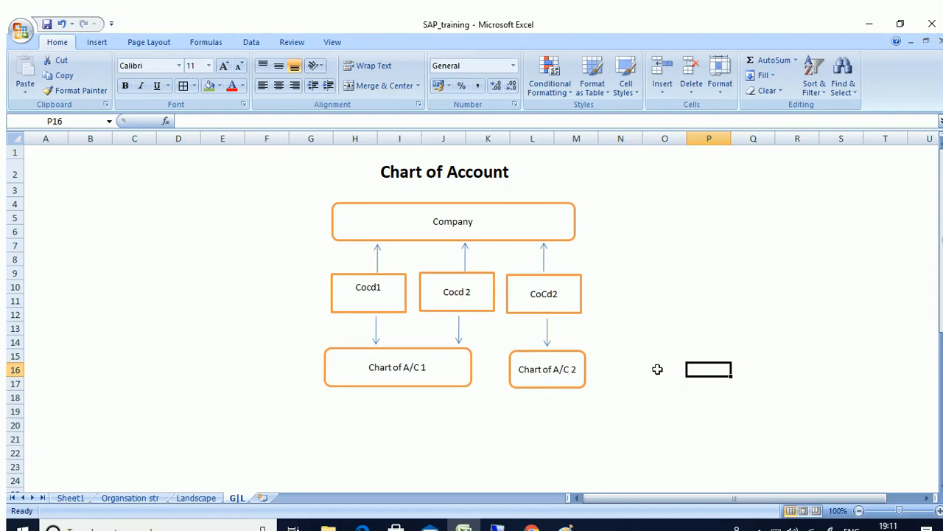
pyautogui.scroll(-1, 181, 457)
pyautogui.scroll(-9, 180, 457)
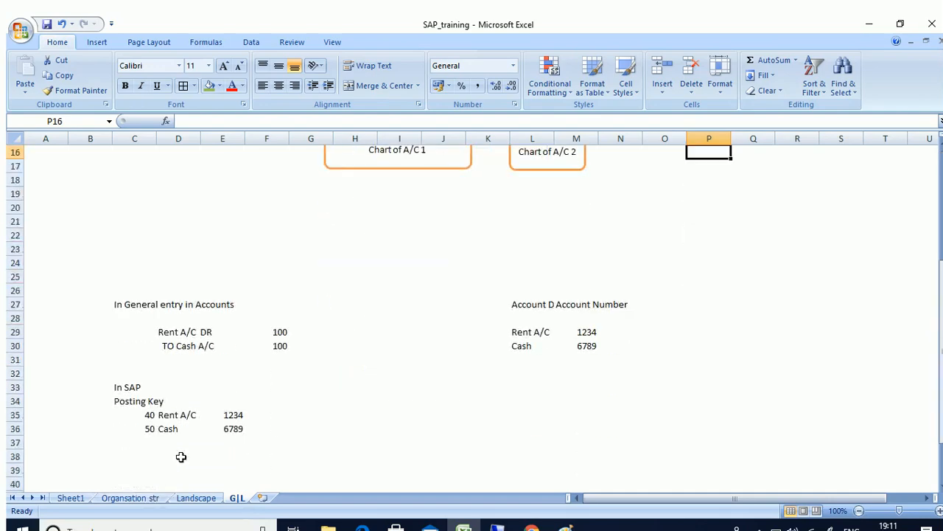
pyautogui.scroll(10, 181, 456)
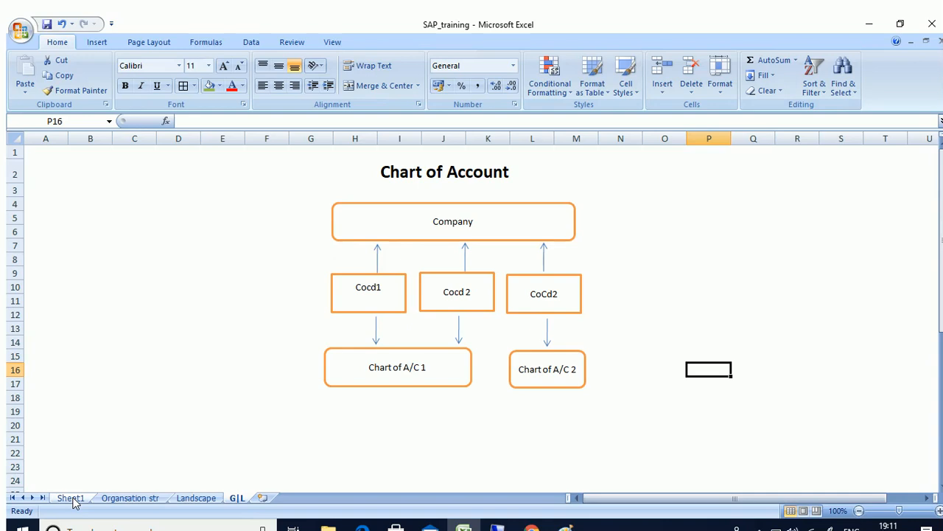
pyautogui.scroll(-8, 137, 435)
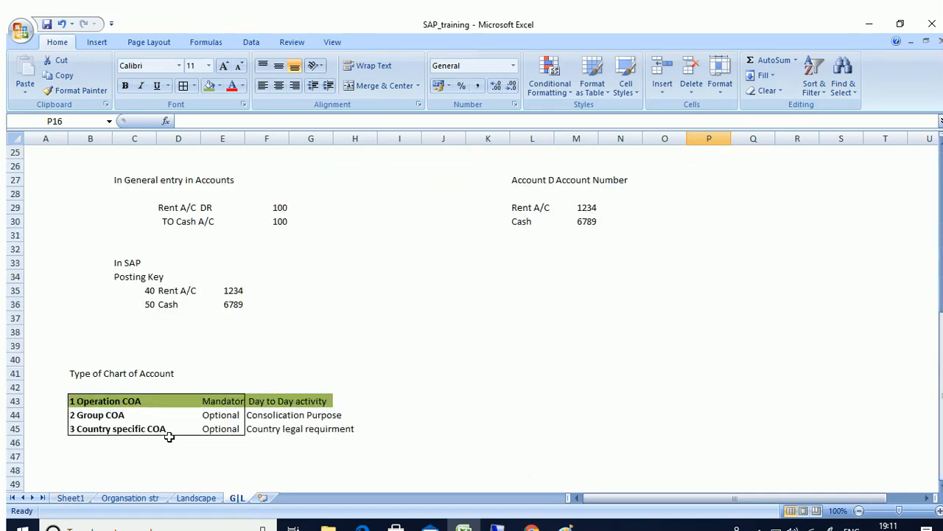
pyautogui.scroll(1, 167, 430)
# Examine the general accounting entry for Rent A/C and Cash A/C together with the account number list beside it.
pyautogui.click(184, 251)
pyautogui.click(196, 272)
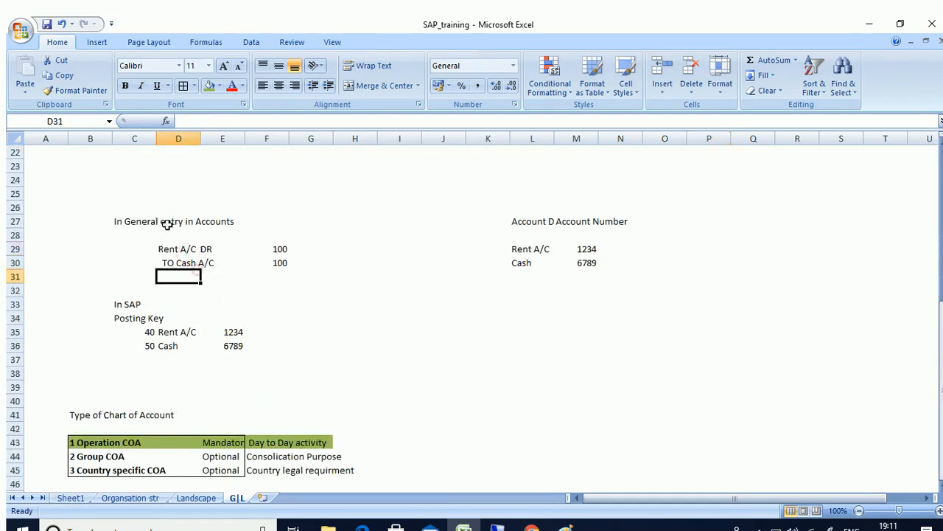
pyautogui.click(147, 219)
pyautogui.moveTo(147, 220); pyautogui.dragTo(606, 291)
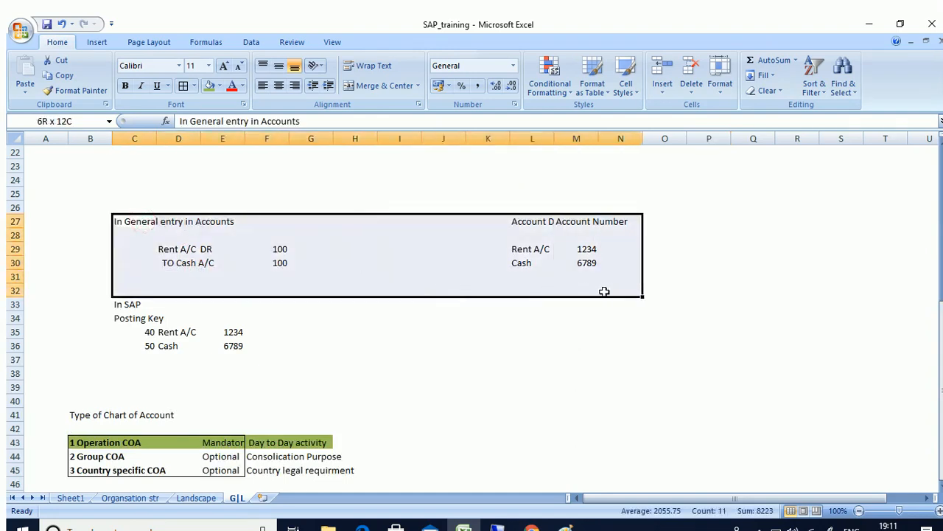
pyautogui.click(183, 248)
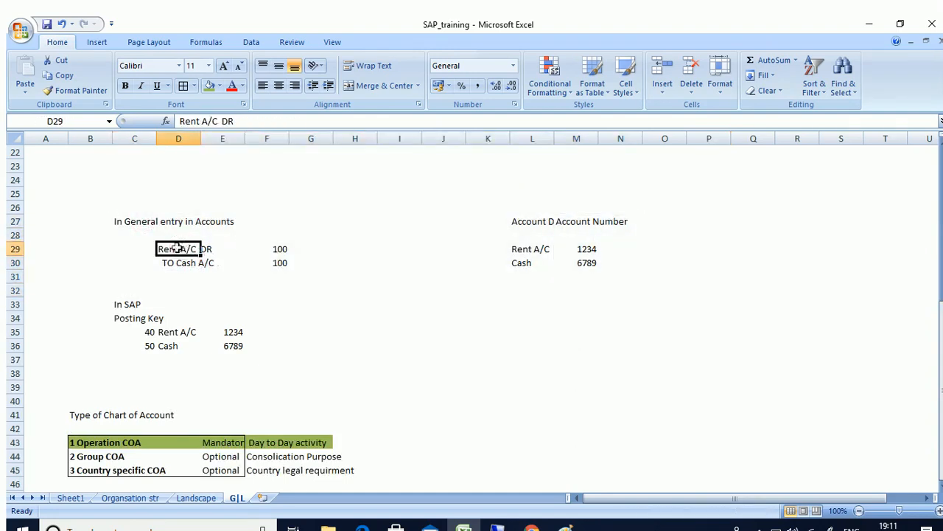
# Review the debit line for Rent A/C, the credit line for Cash A/C and their amounts in the general accounting entry.
pyautogui.click(190, 262)
pyautogui.moveTo(185, 243); pyautogui.dragTo(189, 266)
pyautogui.click(186, 248)
pyautogui.click(181, 264)
pyautogui.click(203, 284)
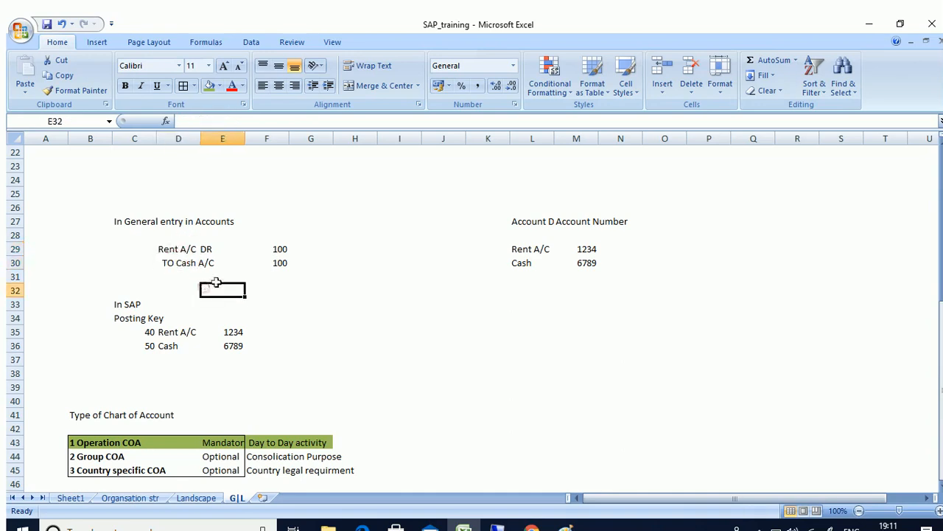
pyautogui.click(280, 249)
pyautogui.click(280, 262)
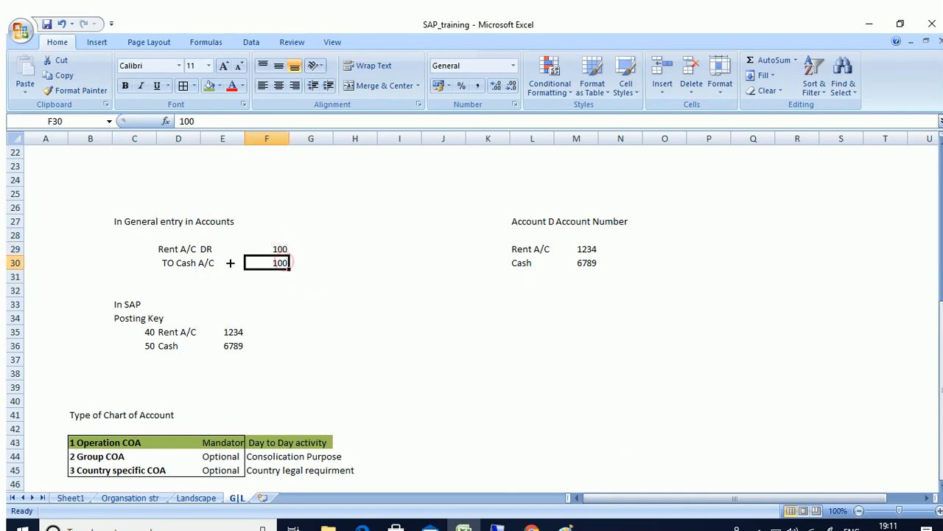
pyautogui.moveTo(168, 246); pyautogui.dragTo(320, 265)
pyautogui.click(428, 342)
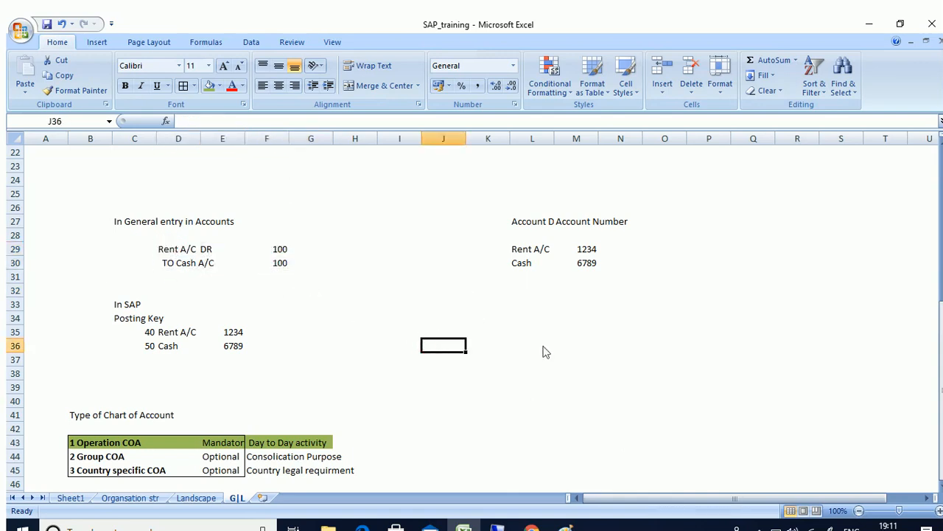
# Examine the Rent A/C line and its account number in the In SAP section against the general entry's Rent A/C line.
pyautogui.click(177, 294)
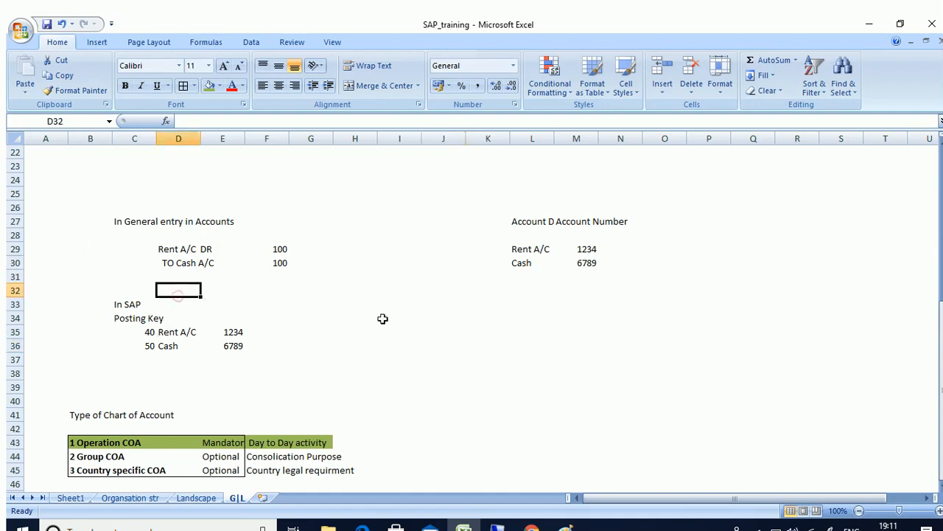
pyautogui.click(270, 303)
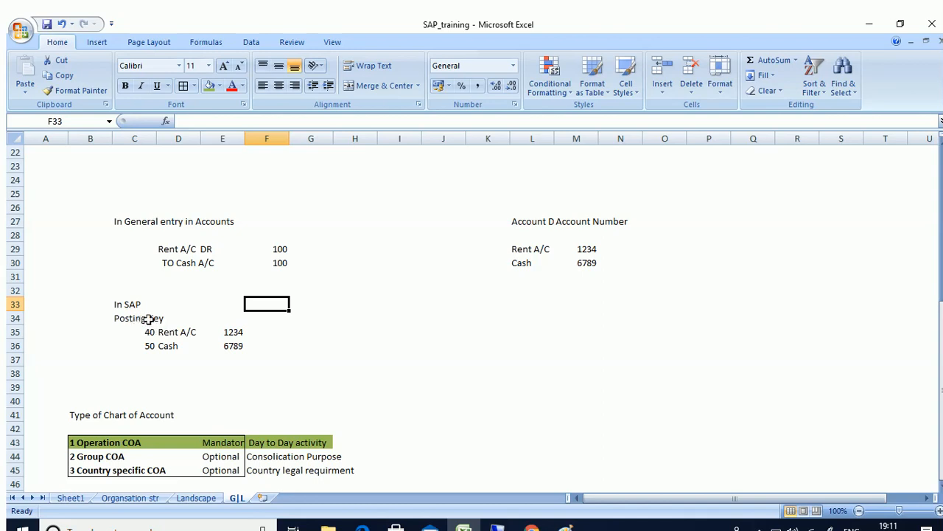
pyautogui.doubleClick(171, 332)
pyautogui.moveTo(157, 332); pyautogui.dragTo(198, 332)
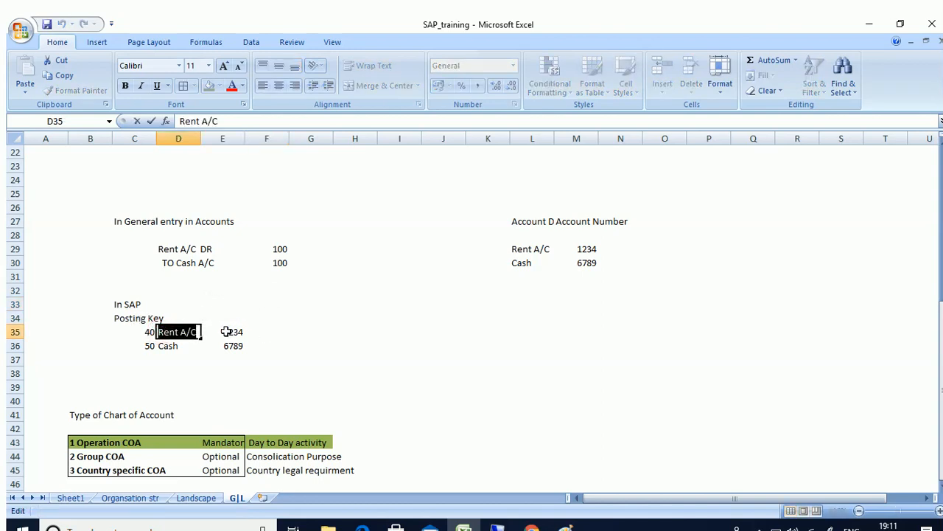
pyautogui.click(224, 331)
pyautogui.doubleClick(224, 332)
pyautogui.moveTo(209, 332); pyautogui.dragTo(245, 332)
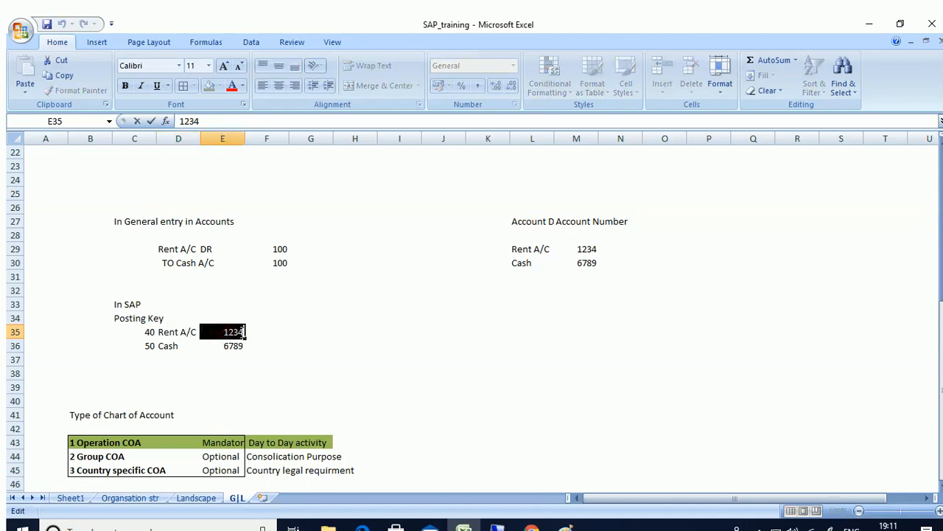
pyautogui.click(170, 249)
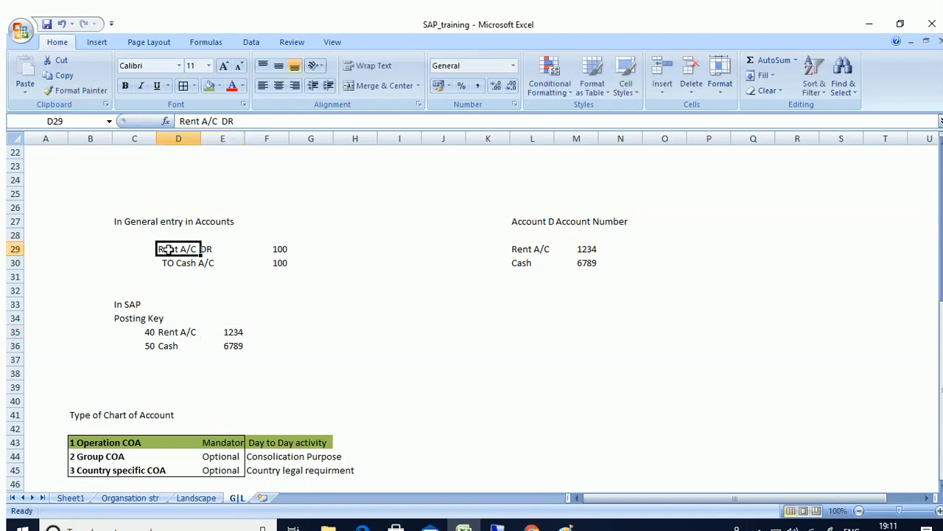
# Fit column L's width to the Account Description heading and review the account numbers listed for Rent A/C and Cash.
pyautogui.click(525, 249)
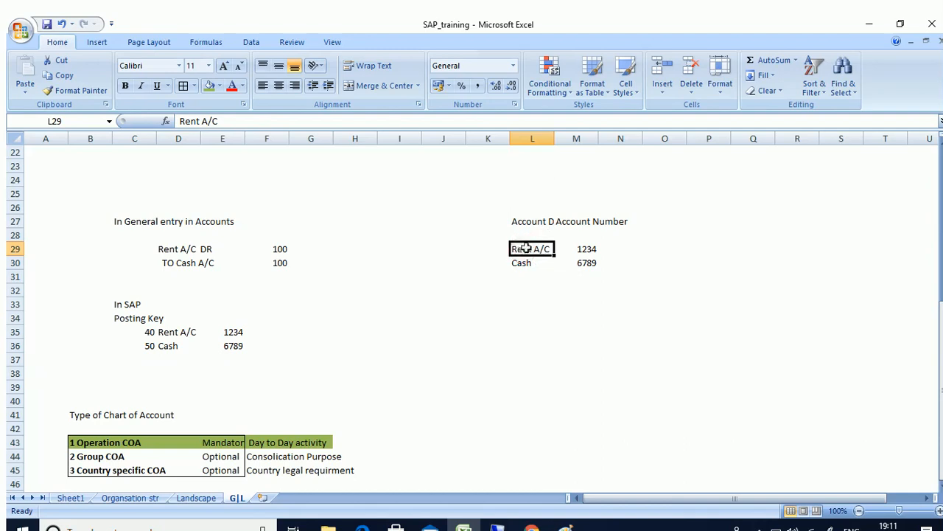
pyautogui.doubleClick(554, 139)
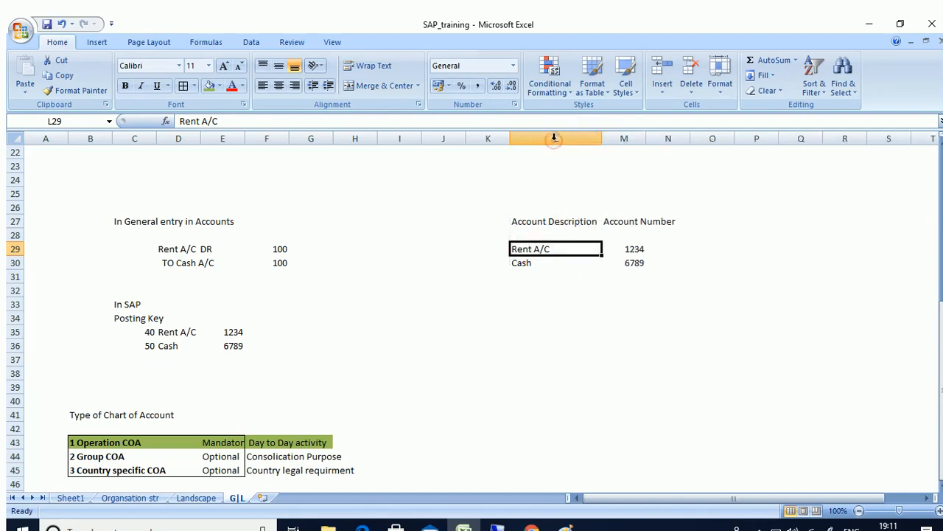
pyautogui.doubleClick(556, 249)
pyautogui.moveTo(579, 248); pyautogui.dragTo(510, 249)
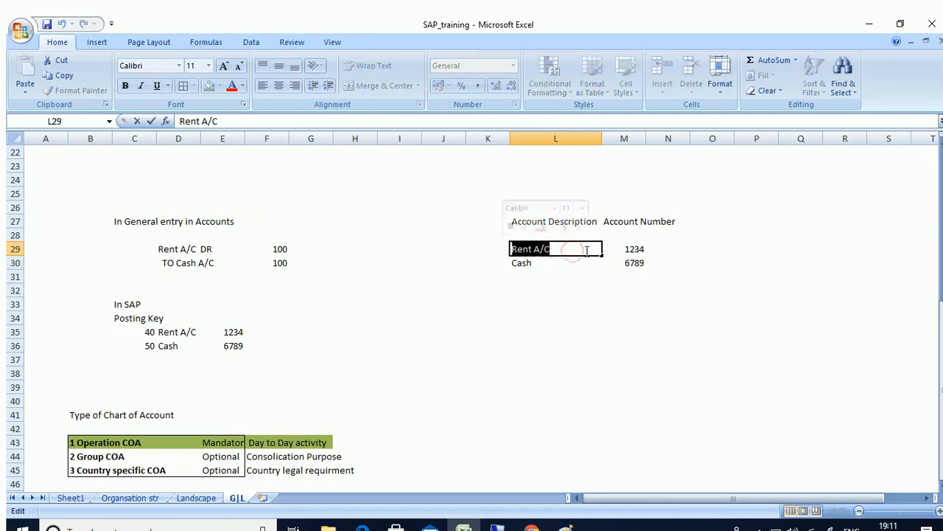
pyautogui.click(623, 248)
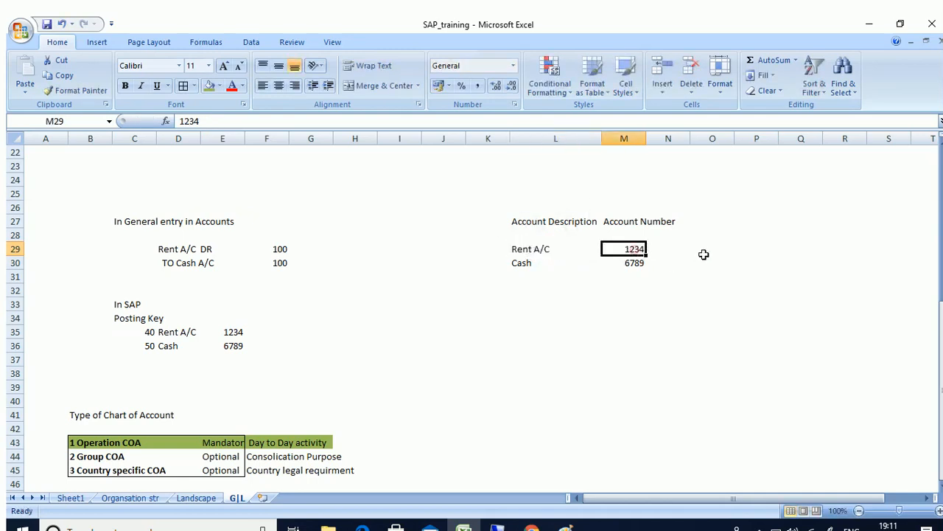
pyautogui.click(583, 315)
pyautogui.click(522, 265)
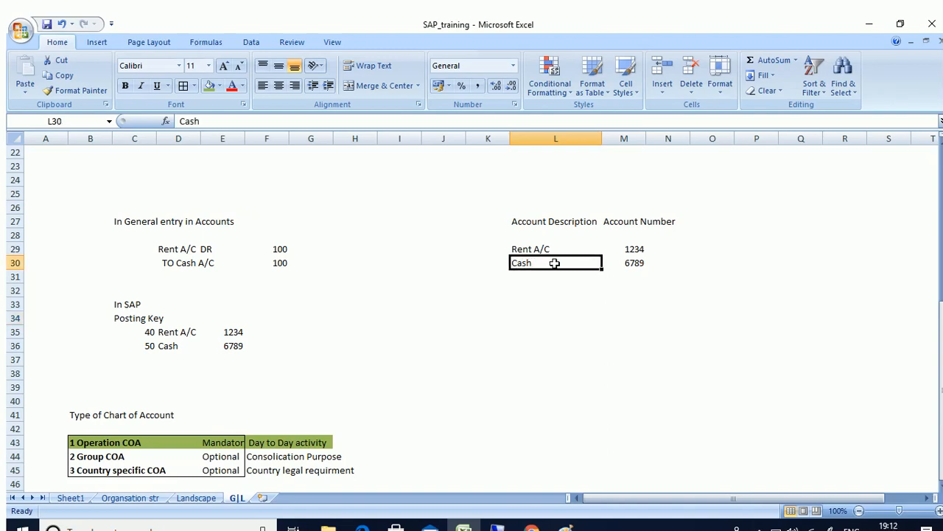
pyautogui.doubleClick(555, 263)
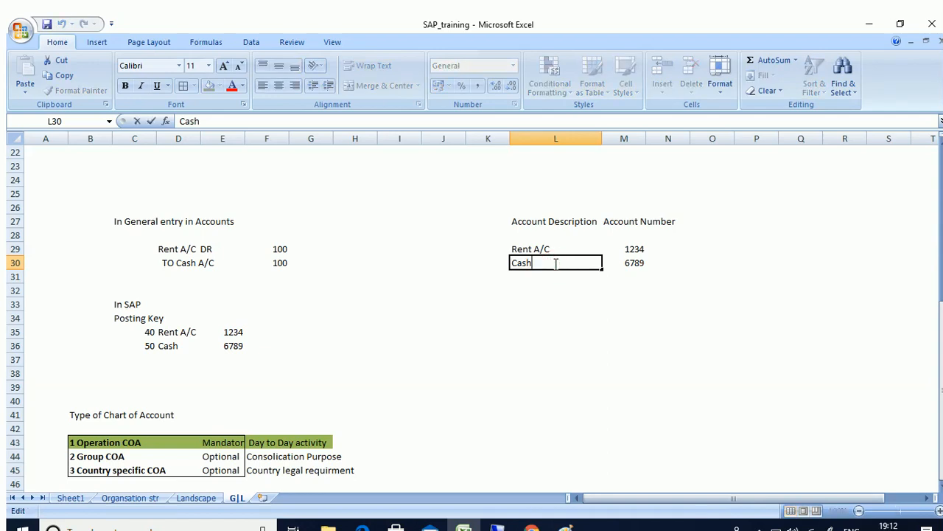
pyautogui.click(631, 266)
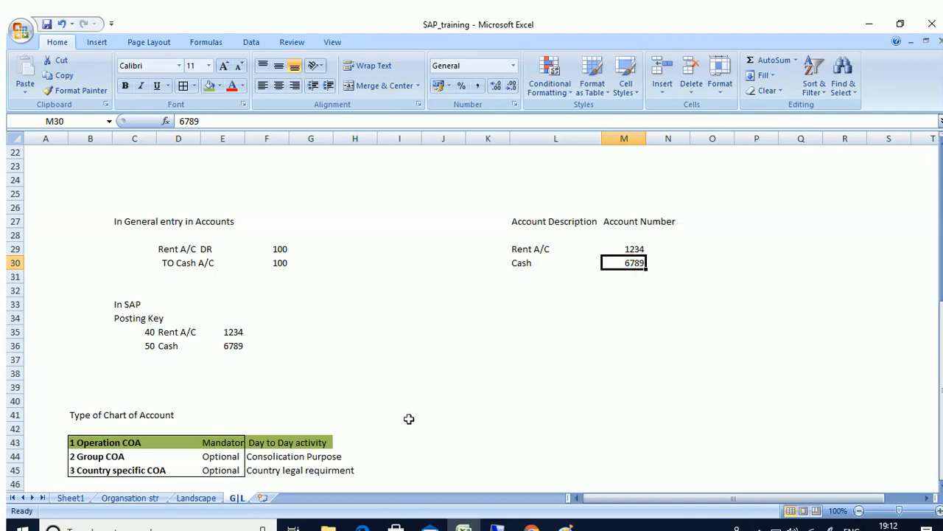
# Examine the In SAP block, comparing its Rent A/C and Cash lines with the general entry and checking the posting keys.
pyautogui.click(241, 383)
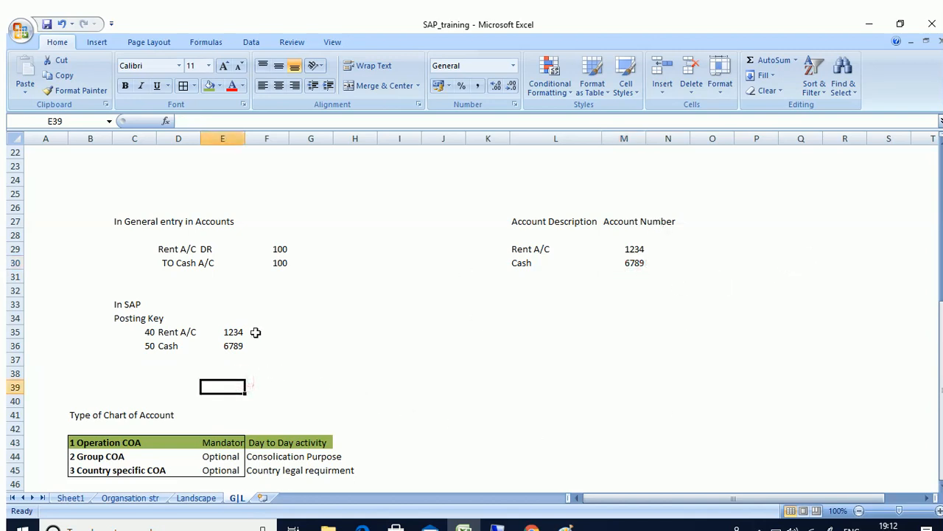
pyautogui.click(110, 294)
pyautogui.moveTo(111, 295); pyautogui.dragTo(274, 361)
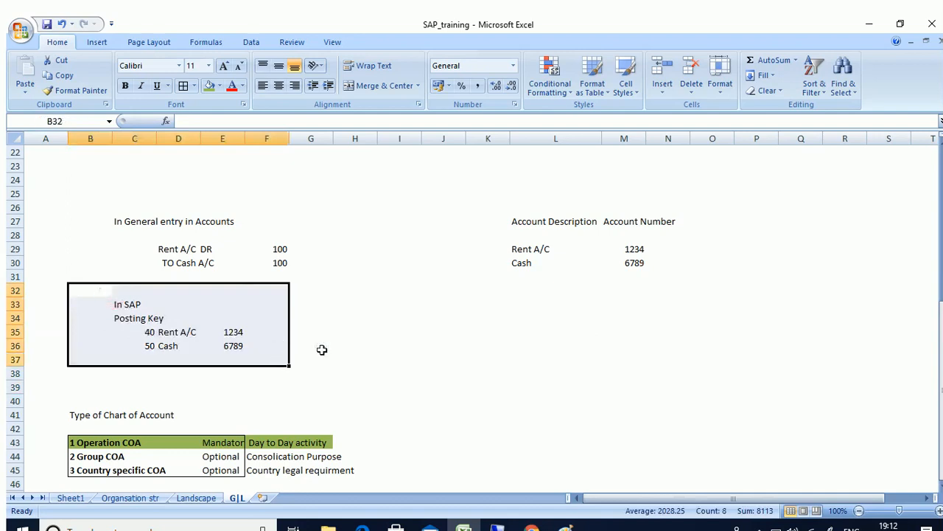
pyautogui.click(355, 345)
pyautogui.click(292, 337)
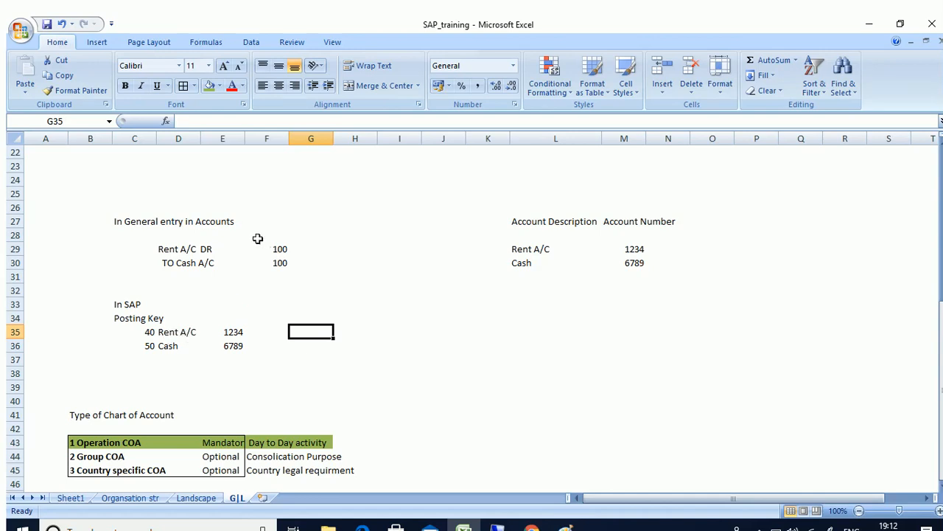
pyautogui.click(210, 251)
pyautogui.click(231, 332)
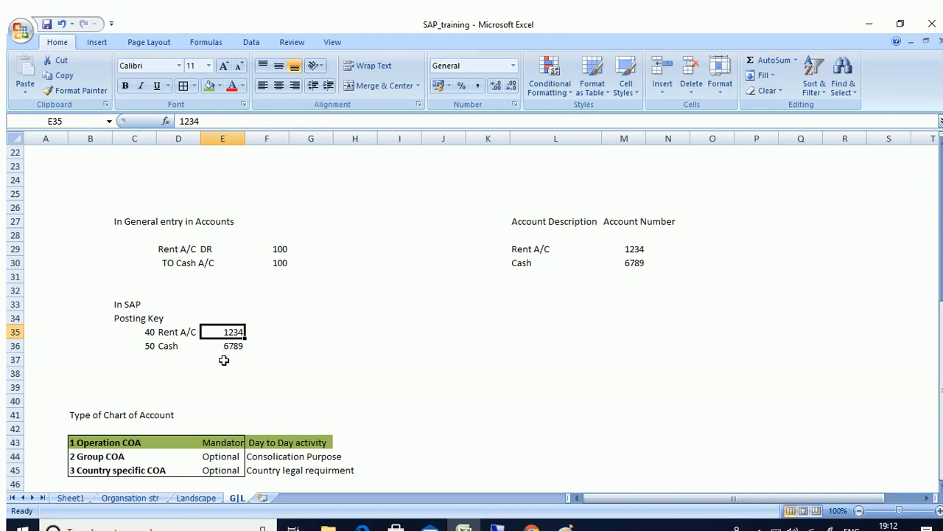
pyautogui.click(168, 347)
pyautogui.click(241, 346)
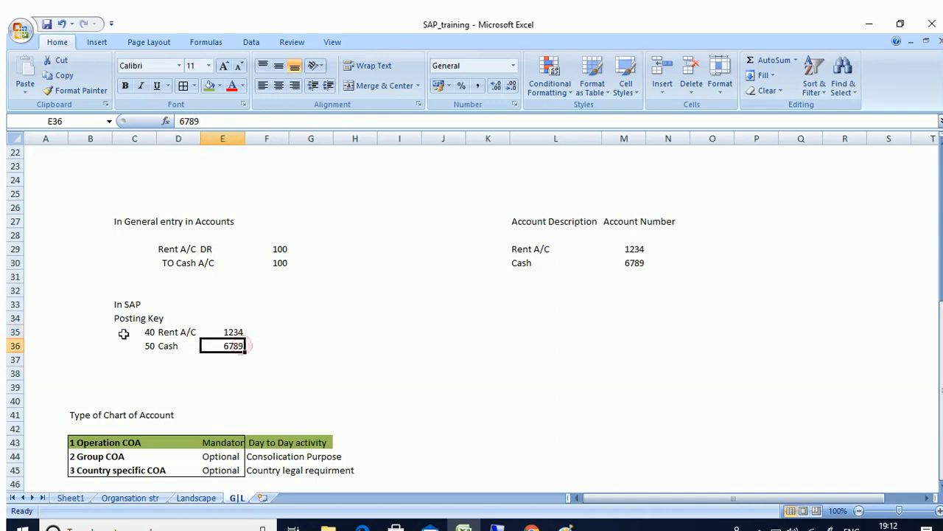
pyautogui.moveTo(145, 331); pyautogui.dragTo(148, 346)
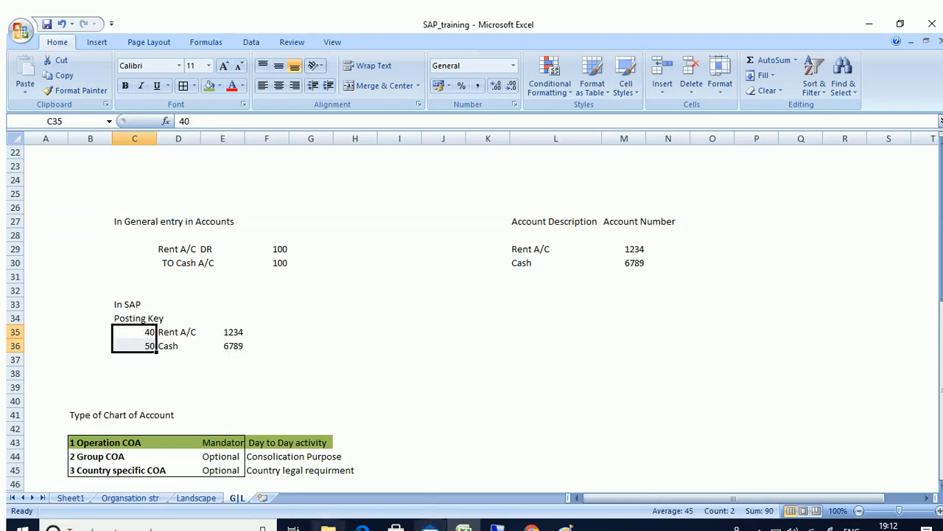
# Switch to SAP Easy Access and open transaction F-02 for entering a G/L account posting.
pyautogui.click(497, 524)
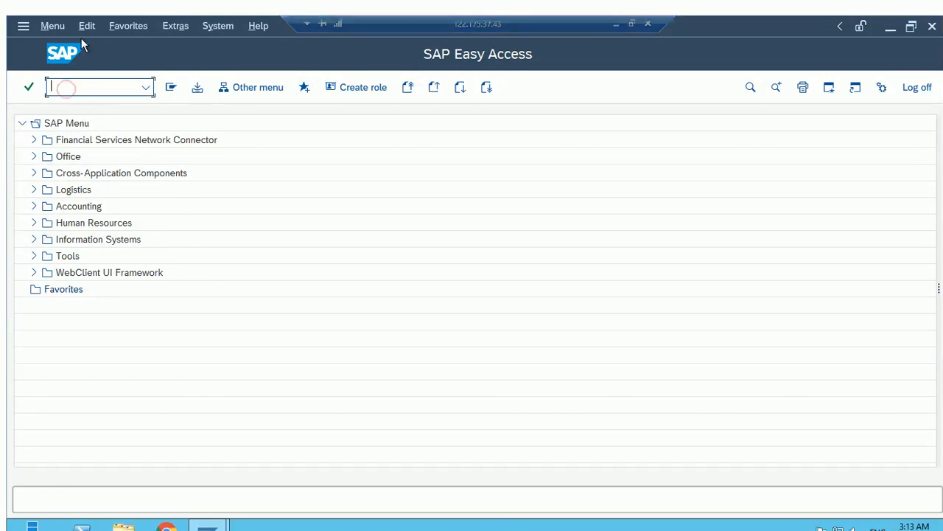
pyautogui.write('f-')
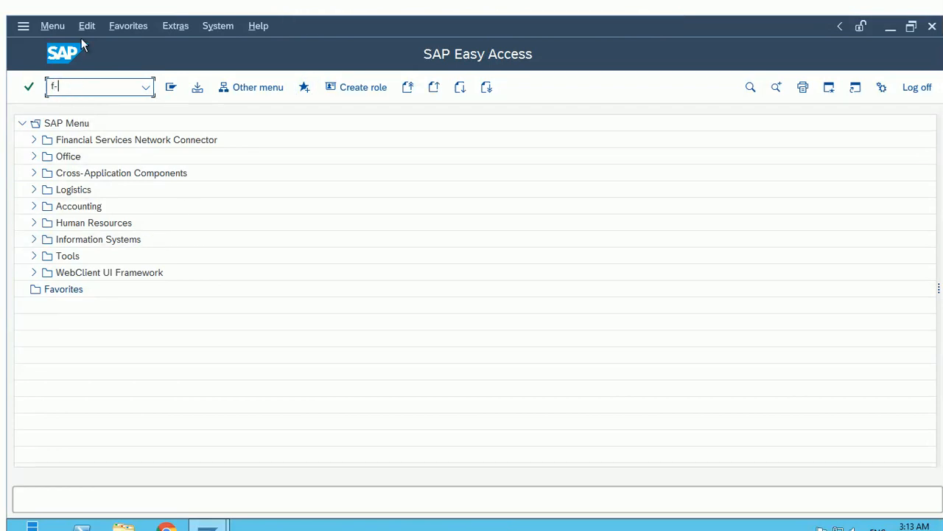
pyautogui.write('02')
pyautogui.press('Return')
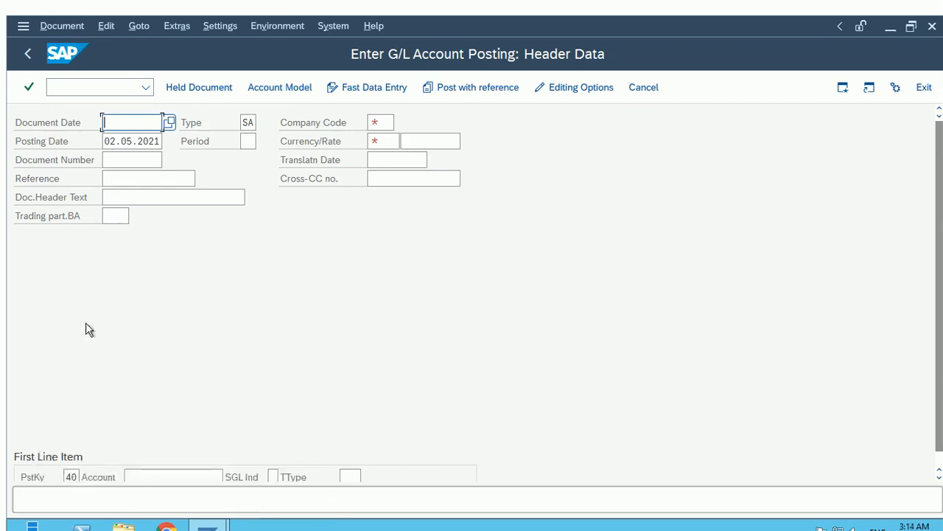
pyautogui.click(387, 124)
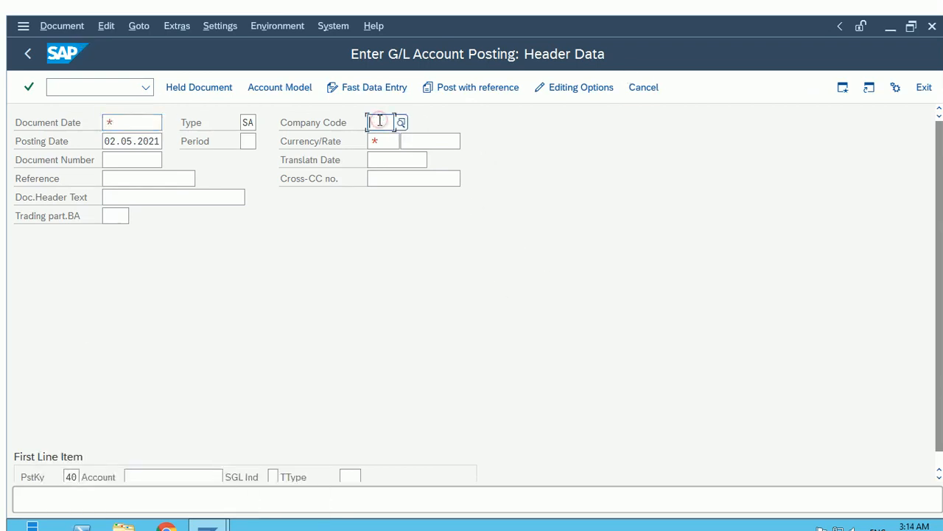
pyautogui.click(115, 121)
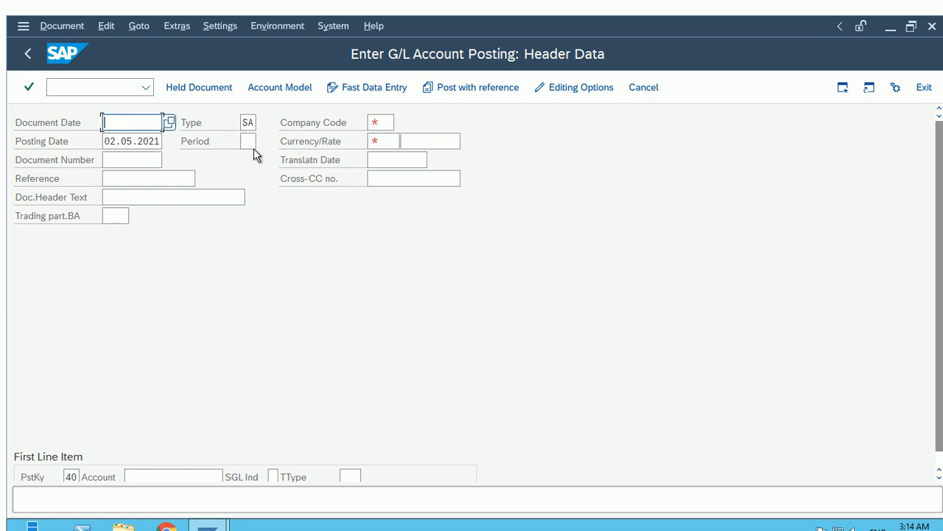
# Browse the available posting keys for the first line item and choose 40, Debit entry.
pyautogui.click(71, 477)
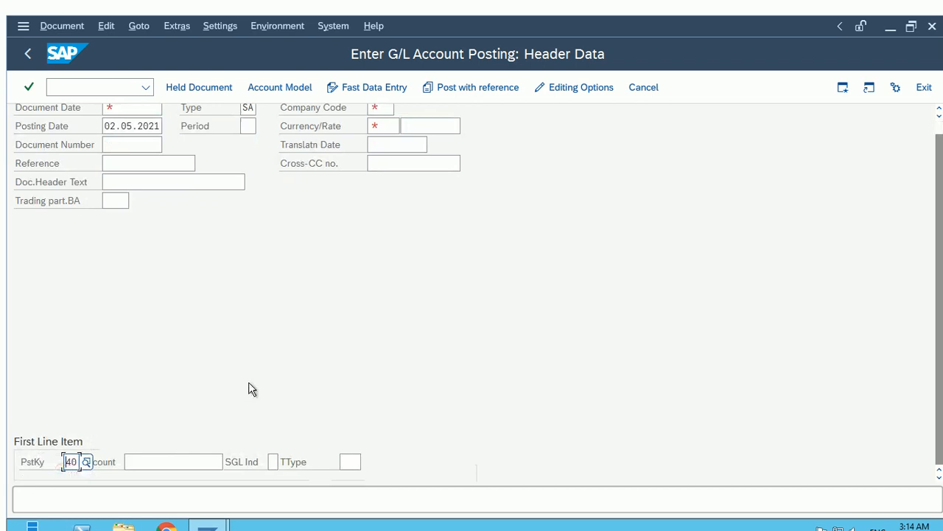
pyautogui.moveTo(65, 462); pyautogui.dragTo(82, 462)
pyautogui.click(85, 461)
pyautogui.scroll(-1, 179, 295)
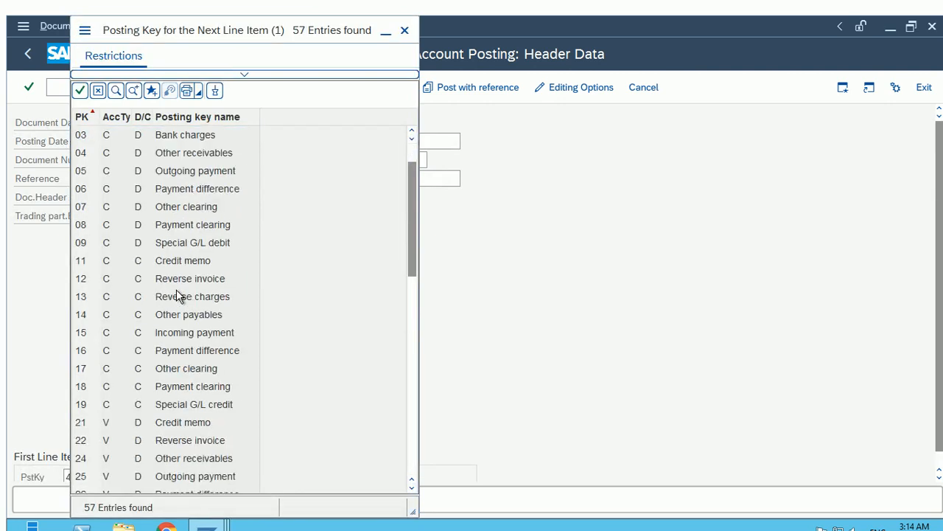
pyautogui.scroll(-3, 177, 295)
pyautogui.scroll(5, 169, 290)
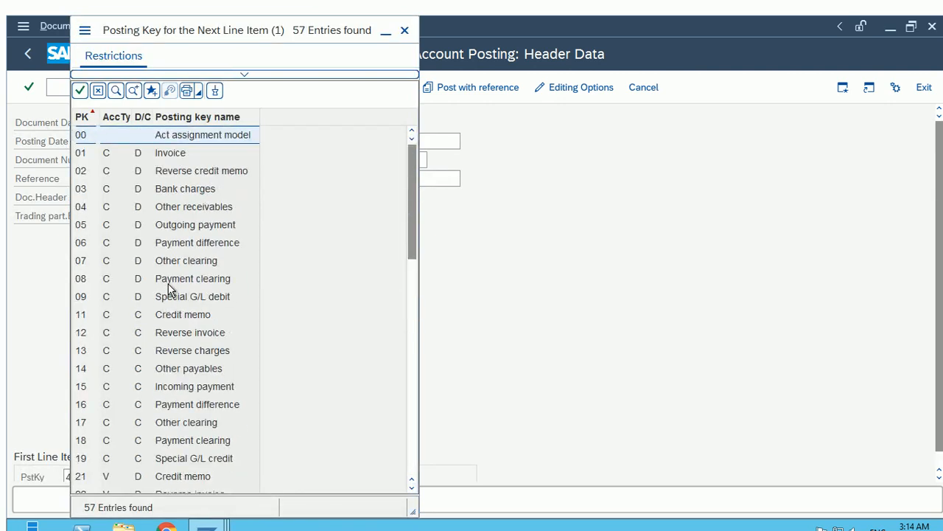
pyautogui.scroll(-12, 168, 290)
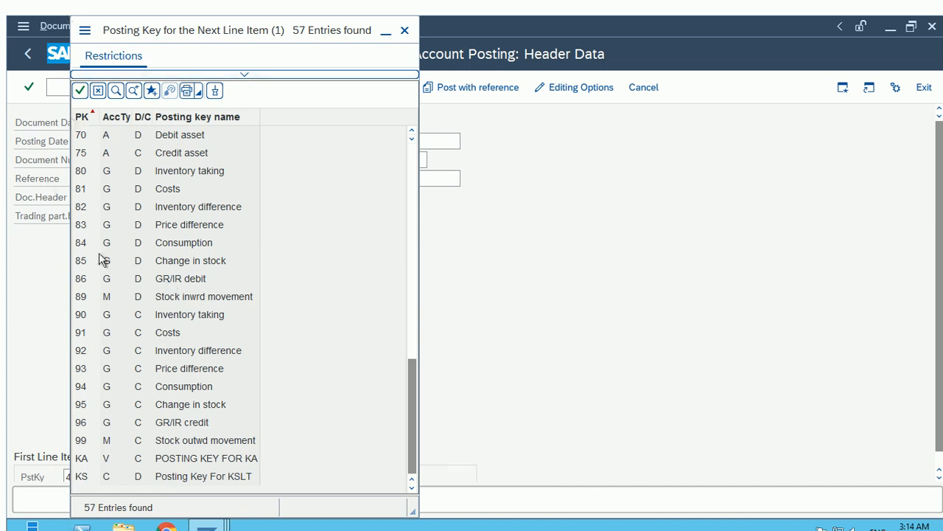
pyautogui.scroll(6, 181, 325)
pyautogui.scroll(7, 164, 287)
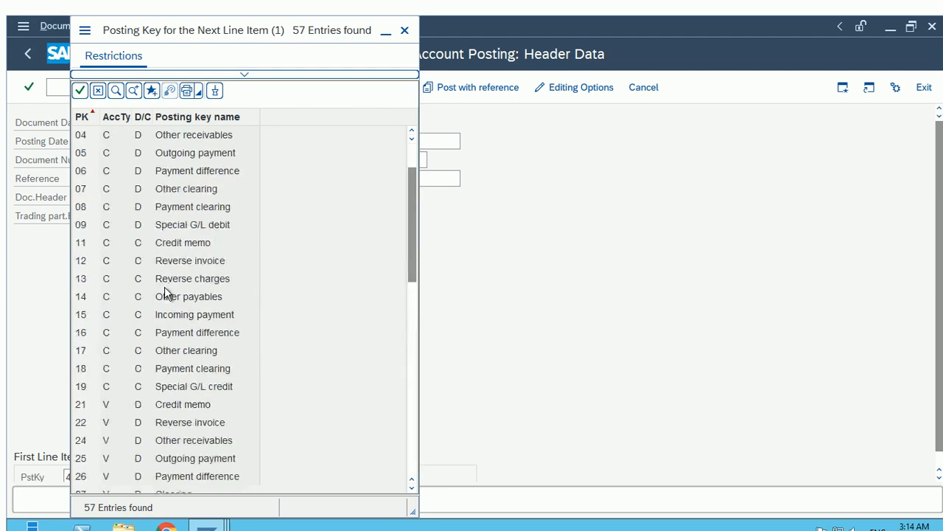
pyautogui.scroll(-6, 163, 287)
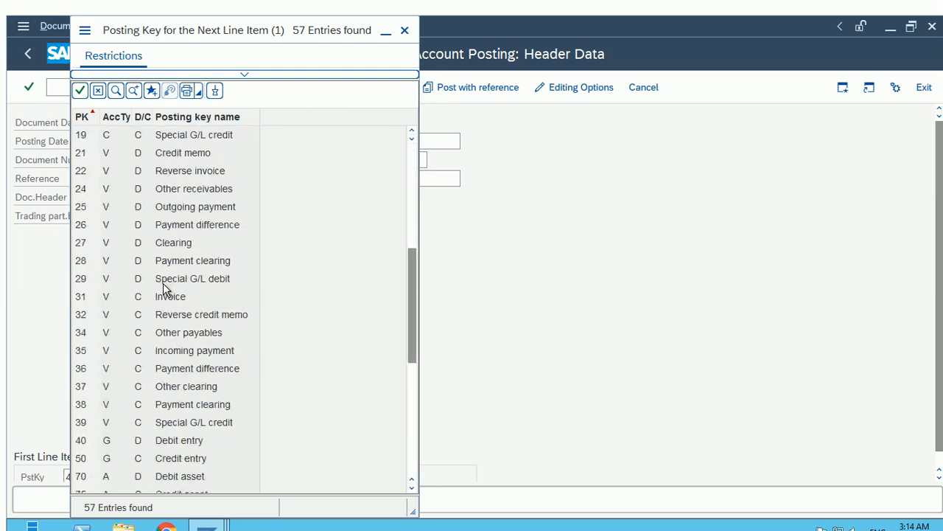
pyautogui.click(83, 442)
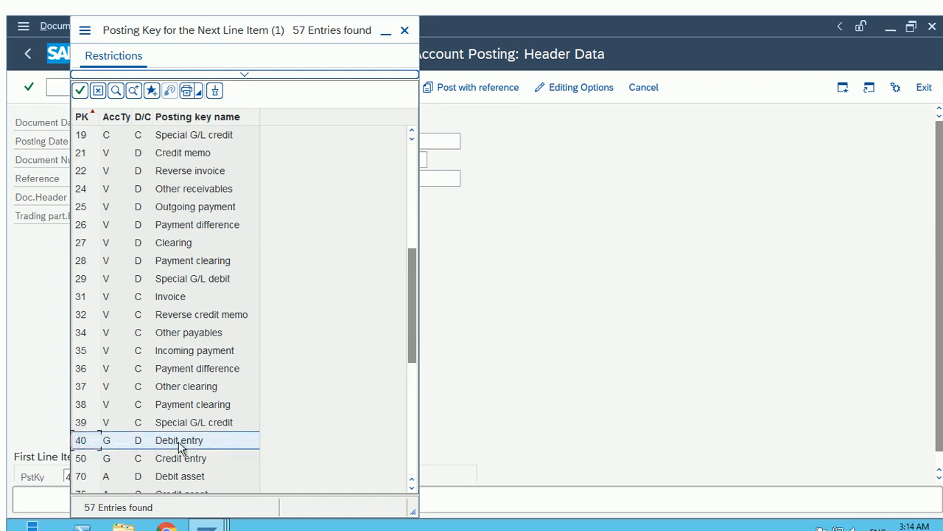
pyautogui.doubleClick(178, 441)
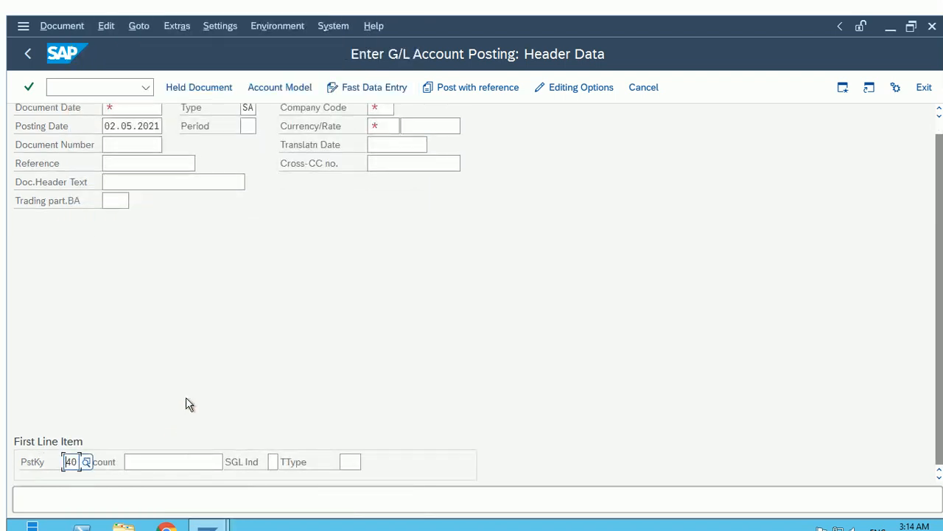
# Reopen the posting key list for the first line item and examine the G/L keys 40, Debit entry, and 50, Credit entry.
pyautogui.doubleClick(70, 462)
pyautogui.click(85, 461)
pyautogui.scroll(-3, 221, 412)
pyautogui.scroll(-10, 213, 414)
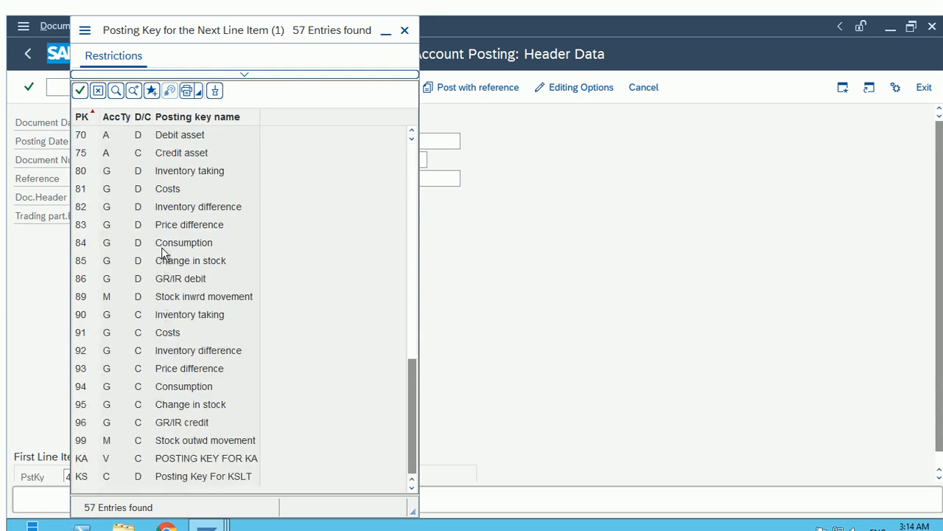
pyautogui.scroll(3, 195, 247)
pyautogui.scroll(4, 195, 249)
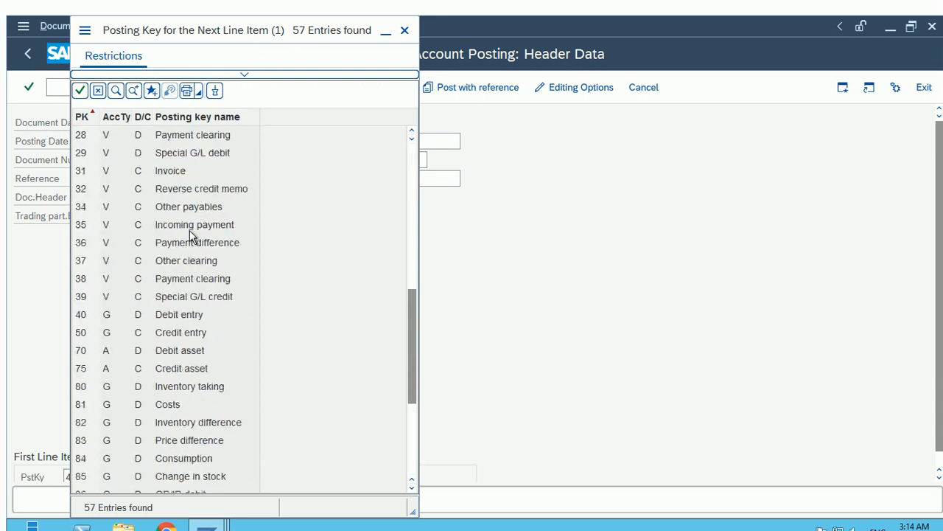
pyautogui.scroll(2, 186, 309)
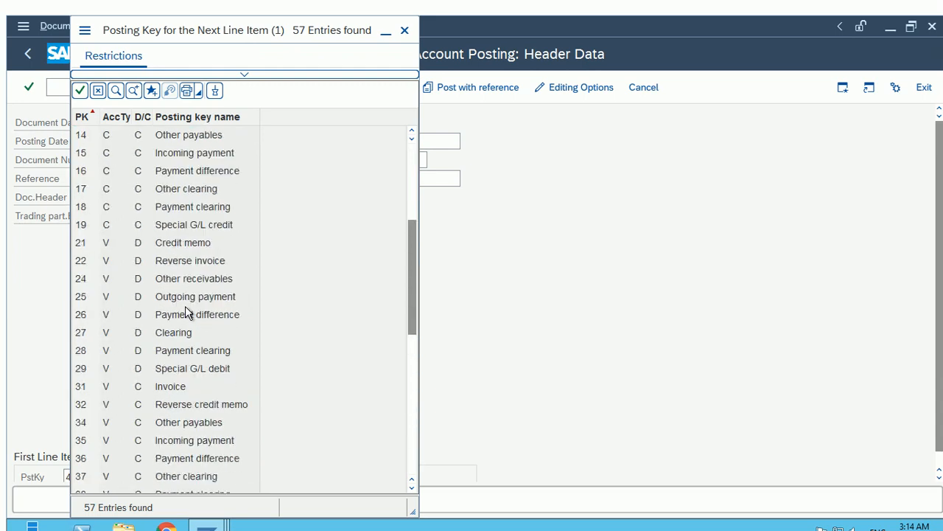
pyautogui.scroll(-6, 186, 310)
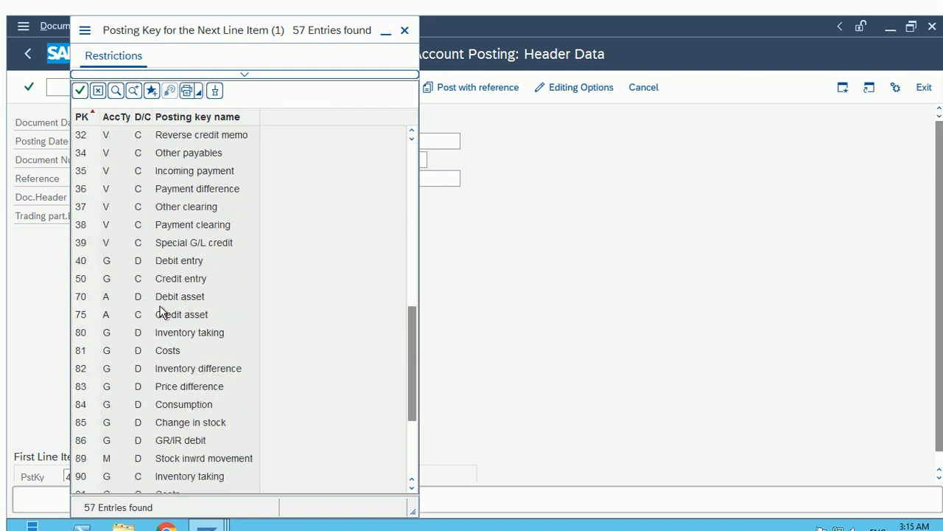
pyautogui.click(175, 279)
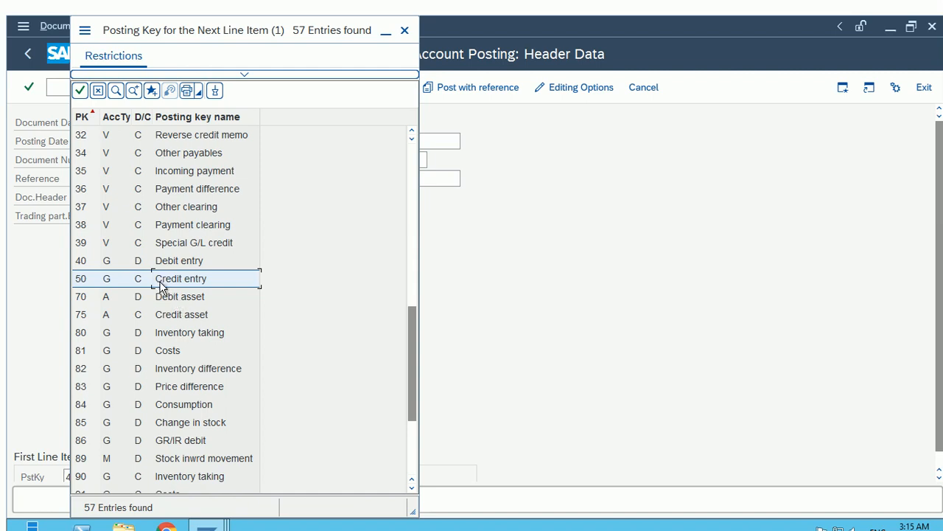
# Examine vendor posting key 31, Invoice, and the customer posting keys, and close the list without choosing a different key.
pyautogui.scroll(4, 163, 286)
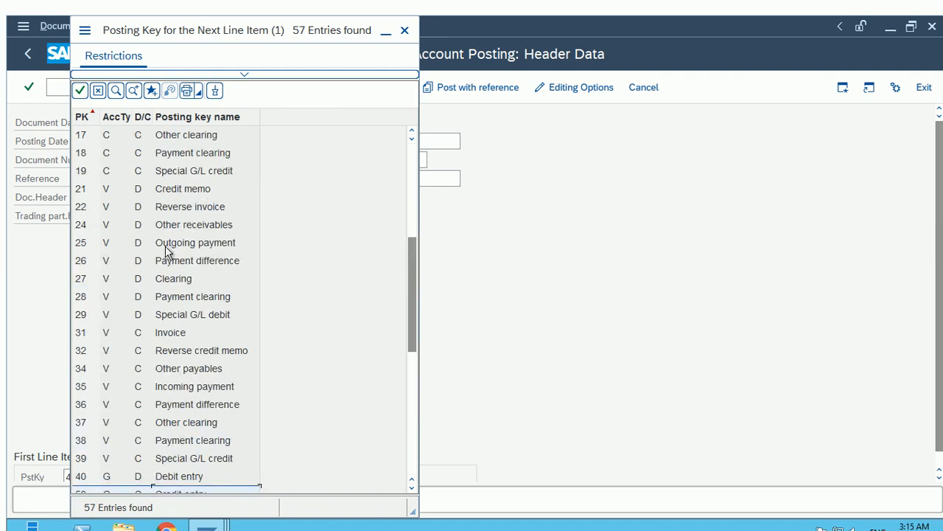
pyautogui.click(162, 338)
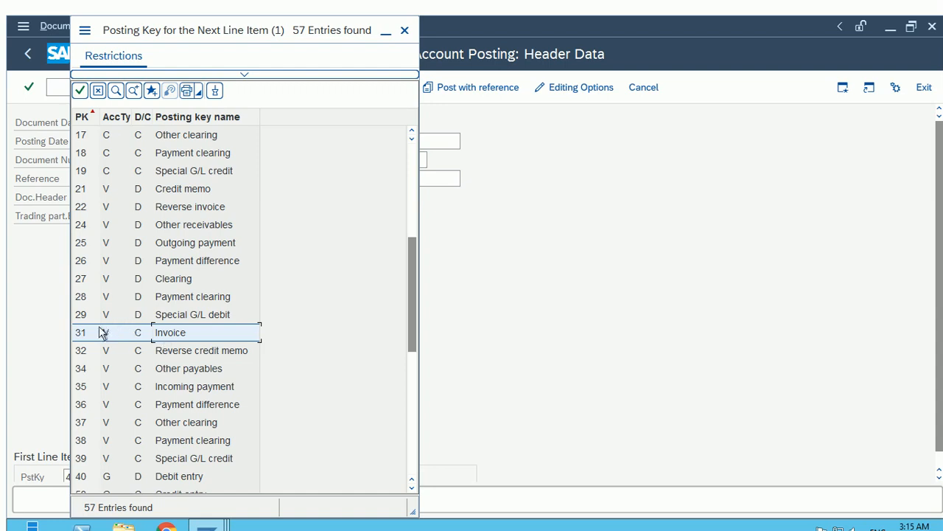
pyautogui.click(83, 331)
pyautogui.click(164, 333)
pyautogui.click(169, 338)
pyautogui.scroll(-4, 169, 336)
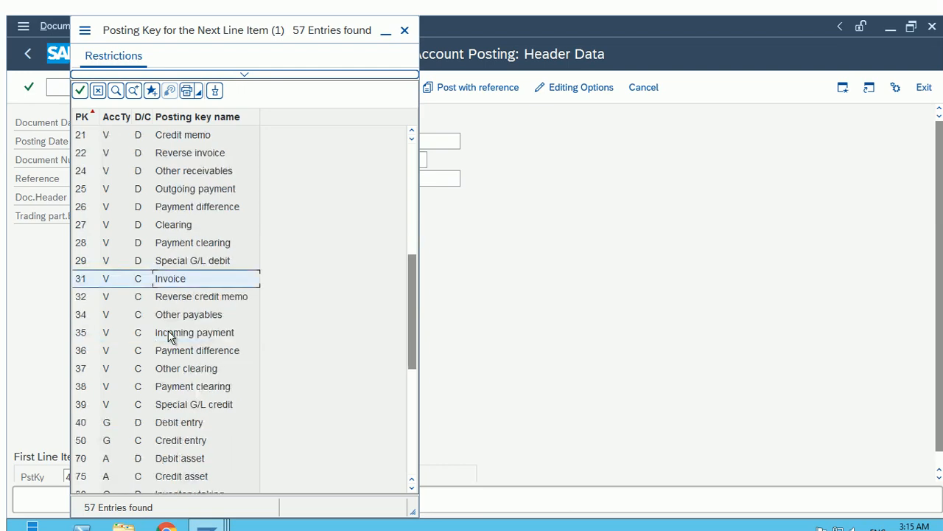
pyautogui.scroll(8, 169, 330)
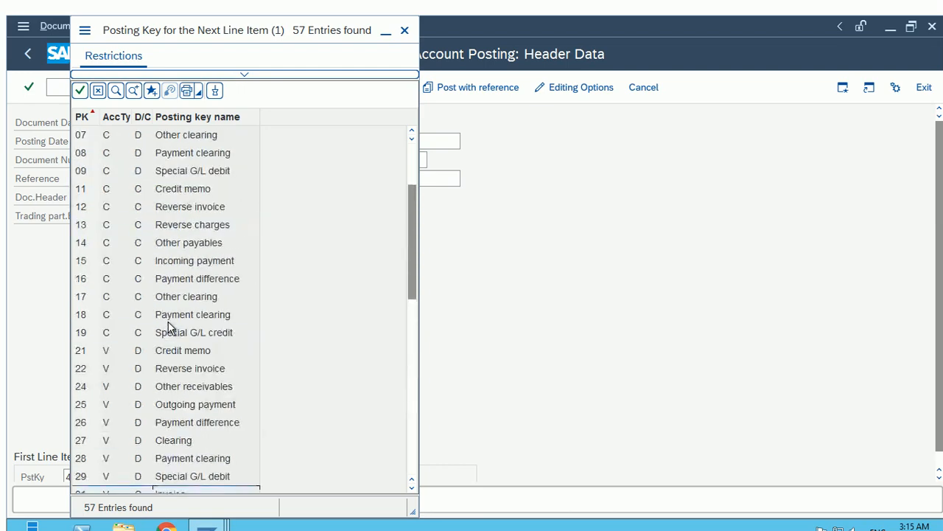
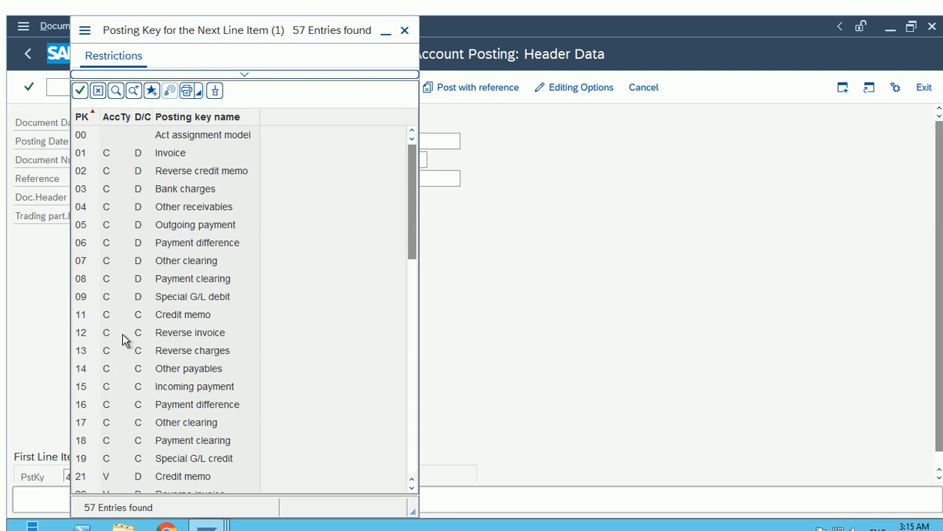
pyautogui.click(687, 254)
pyautogui.click(661, 346)
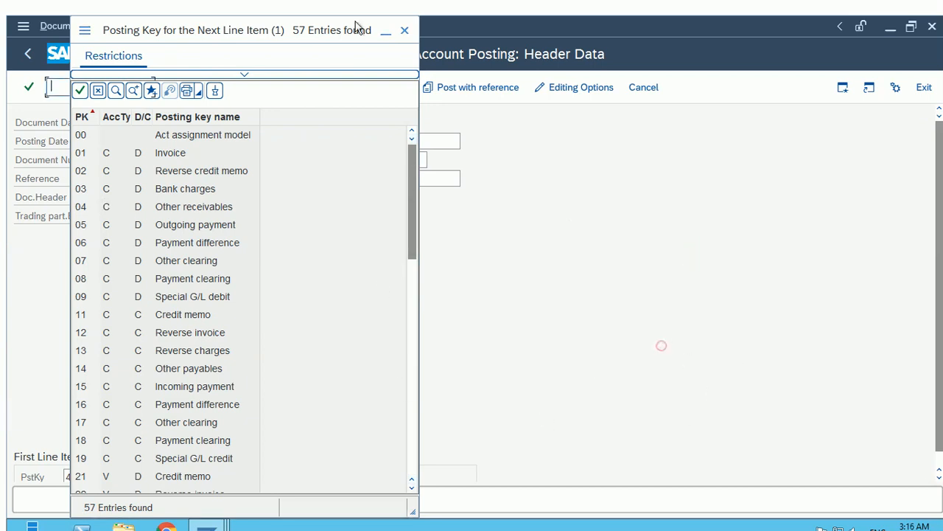
pyautogui.click(403, 30)
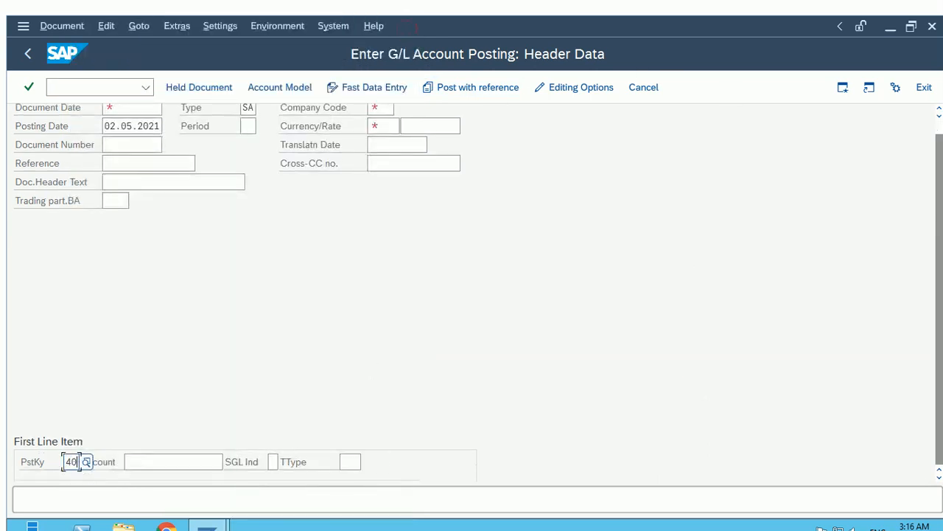
# Leave the G/L posting screen and open transaction OB13 for the list of all charts of accounts.
pyautogui.moveTo(228, 524)
pyautogui.click(246, 460)
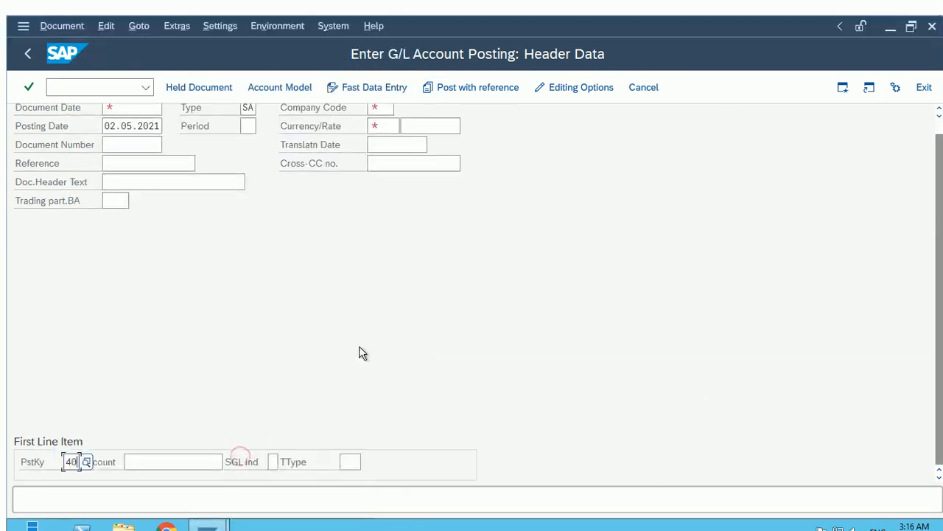
pyautogui.moveTo(208, 524)
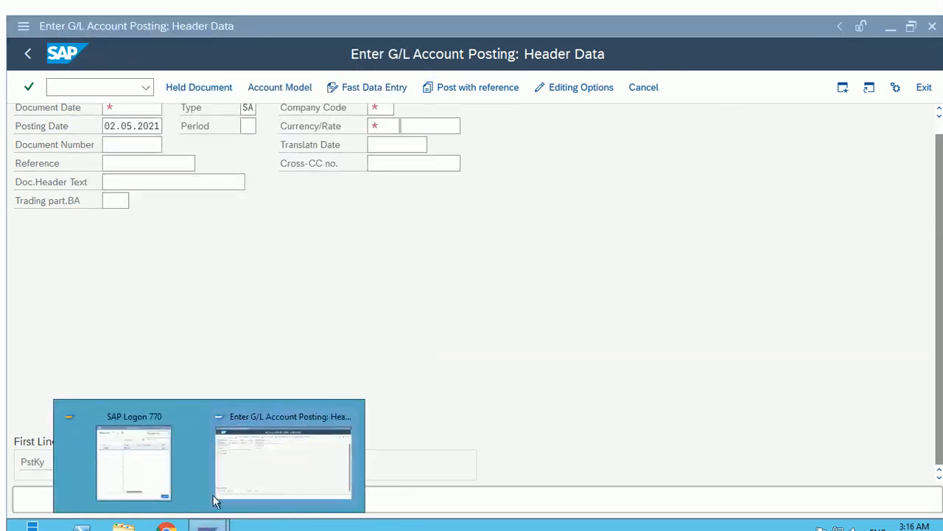
pyautogui.click(237, 462)
pyautogui.click(122, 87)
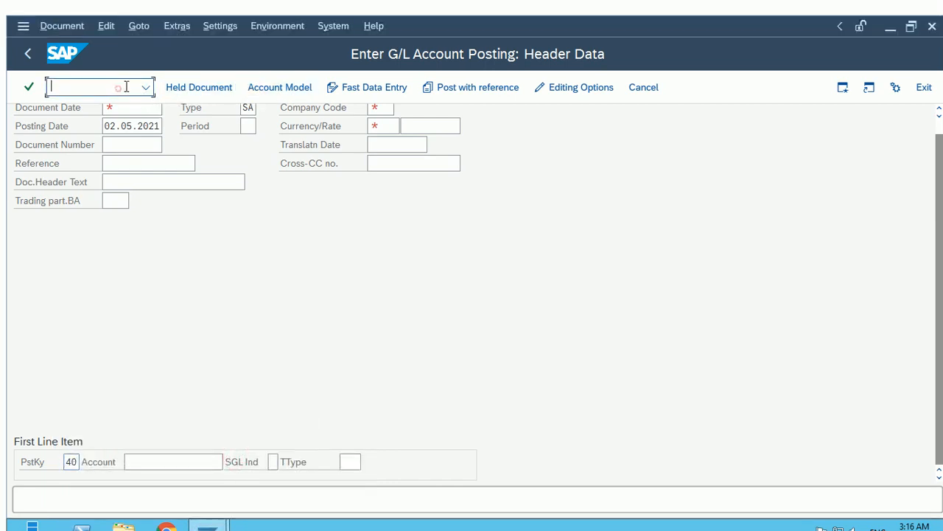
pyautogui.write('/nob13')
pyautogui.press('Return')
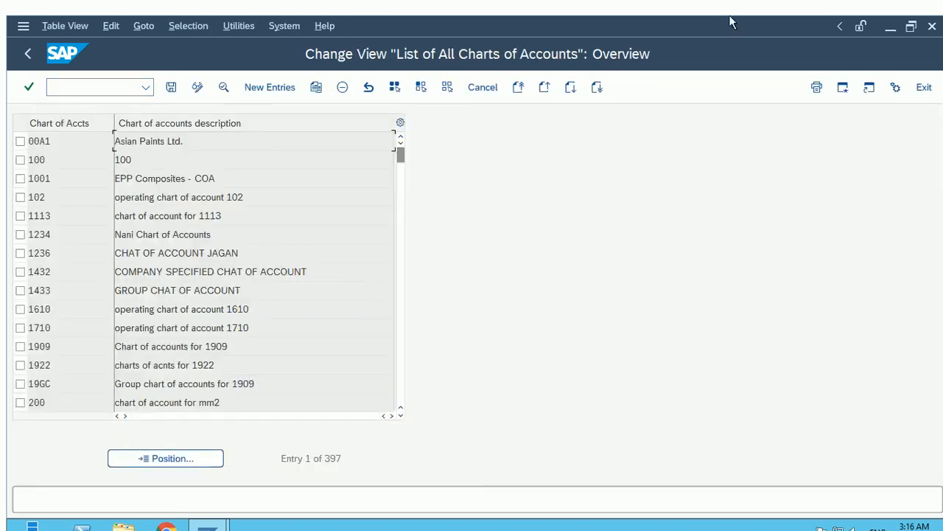
# Switch to the SAP_training workbook in Excel and compare the general entry's accounts with the account descriptions and numbers for Rent A/C and Cash.
pyautogui.moveTo(564, 16)
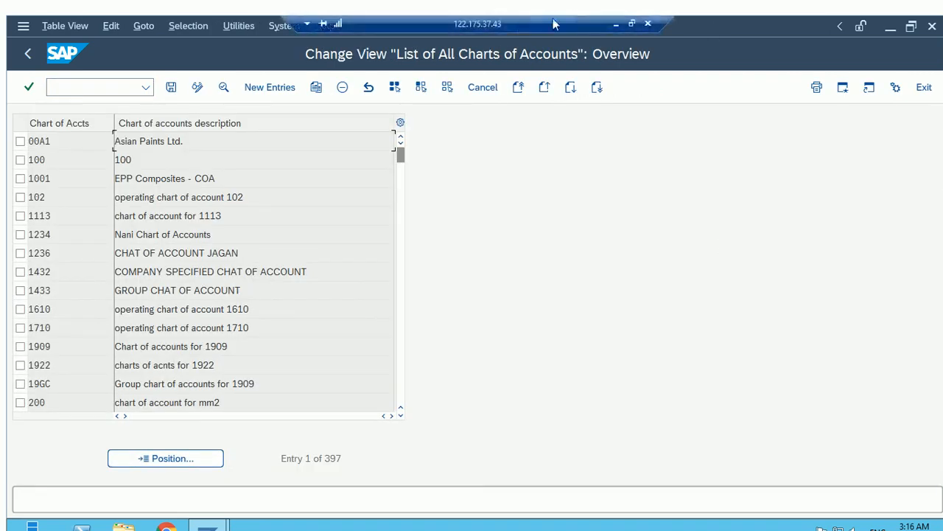
pyautogui.click(617, 26)
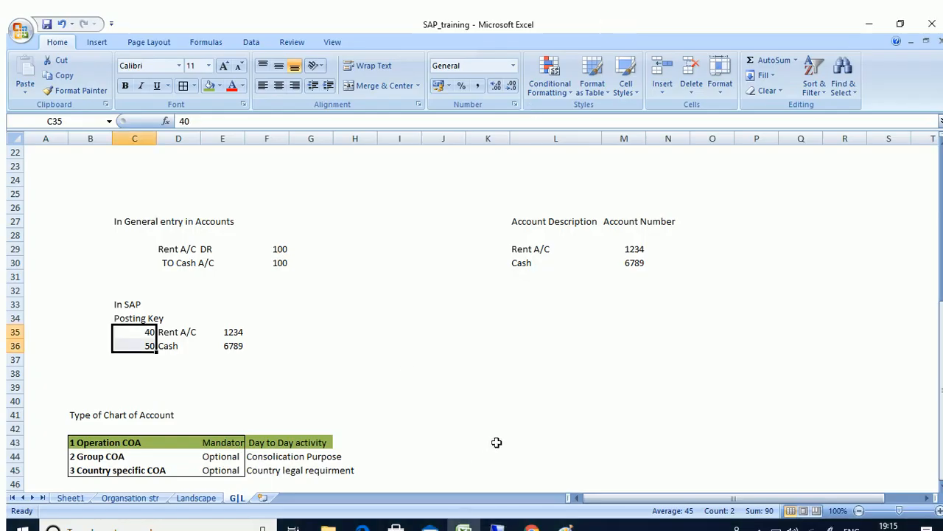
pyautogui.scroll(-1, 505, 367)
pyautogui.click(319, 322)
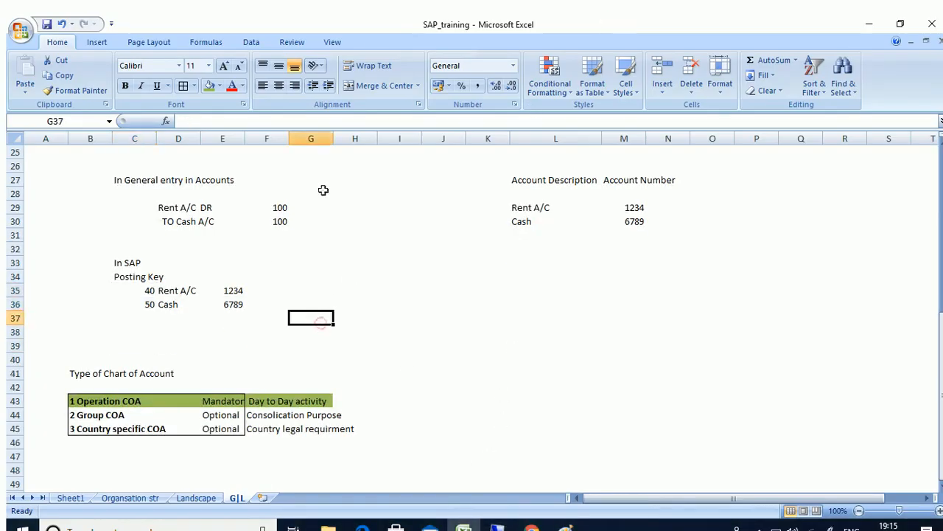
pyautogui.moveTo(133, 180); pyautogui.dragTo(240, 183)
pyautogui.moveTo(187, 208); pyautogui.dragTo(216, 210)
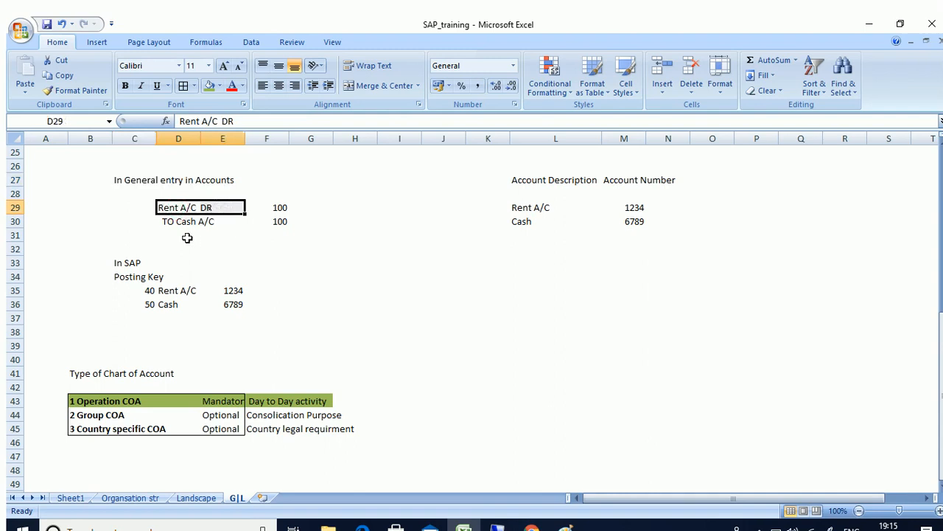
pyautogui.click(529, 211)
pyautogui.click(530, 178)
pyautogui.click(530, 208)
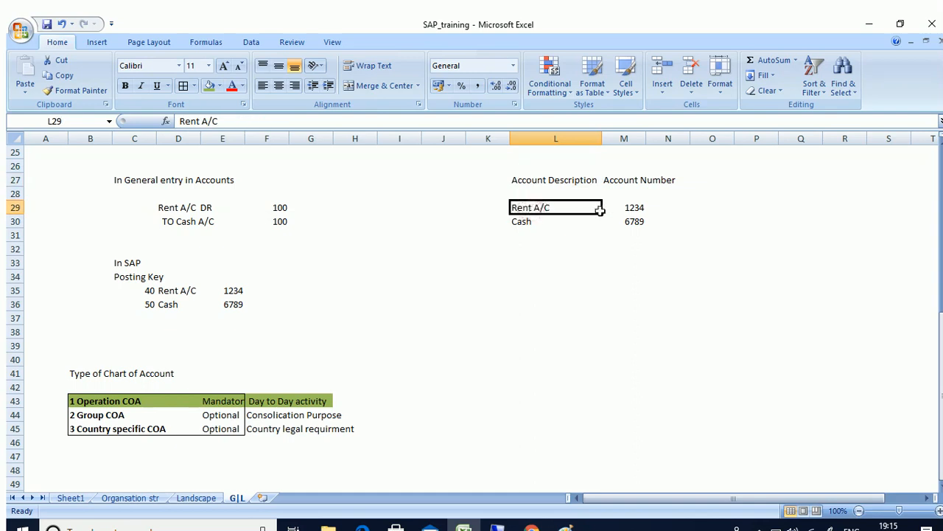
pyautogui.click(636, 205)
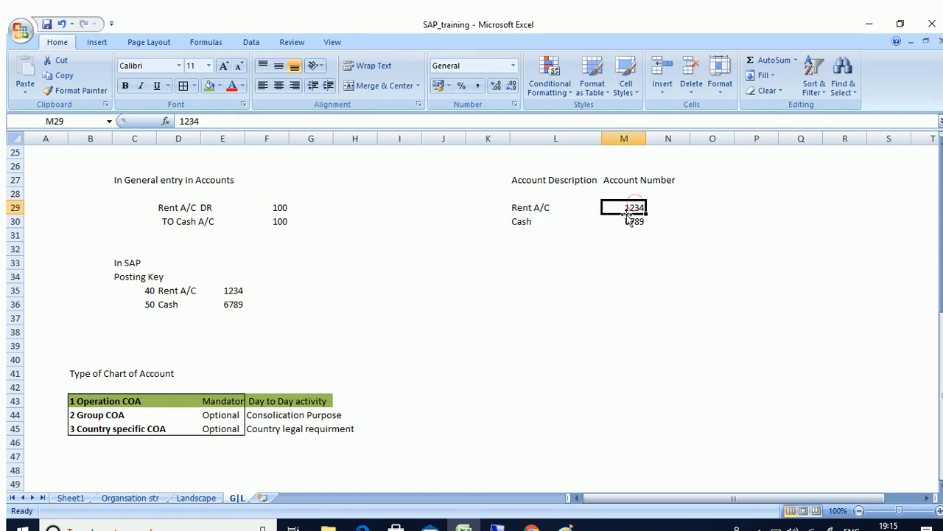
pyautogui.click(522, 222)
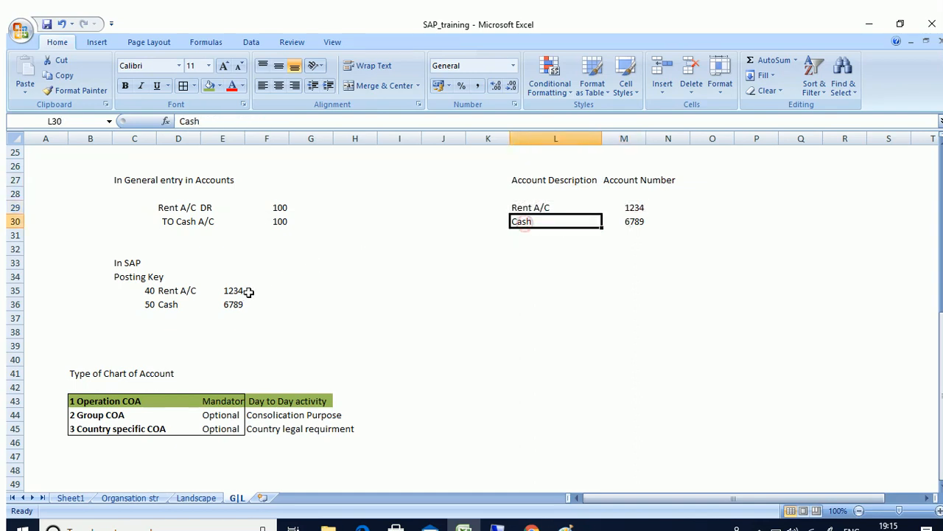
# Enter an amount of 100 for both the Rent A/C and Cash lines of the In SAP block, in cells F35 and F36.
pyautogui.click(285, 291)
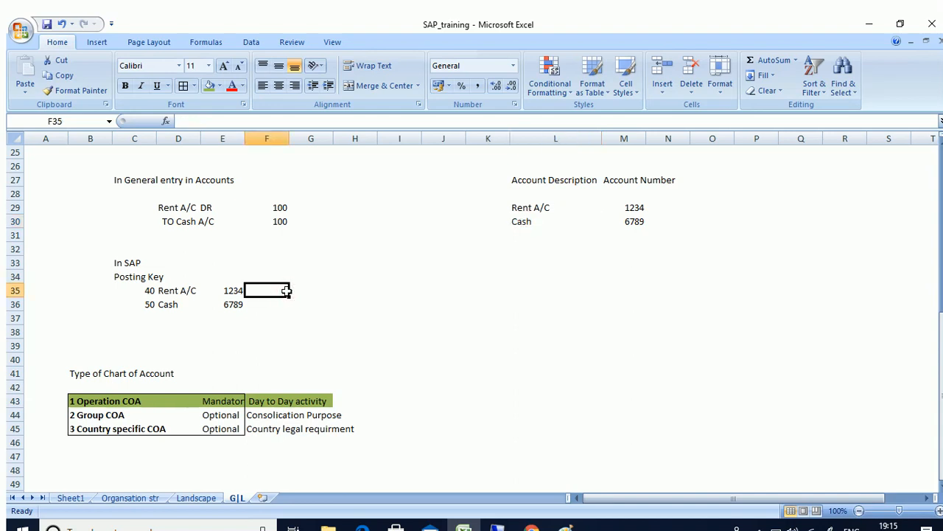
pyautogui.write('100')
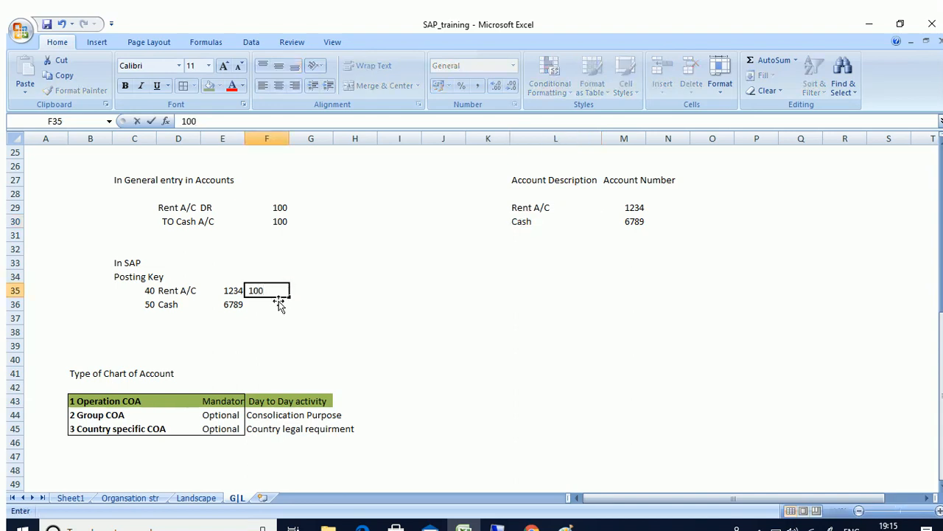
pyautogui.click(271, 305)
pyautogui.write('100')
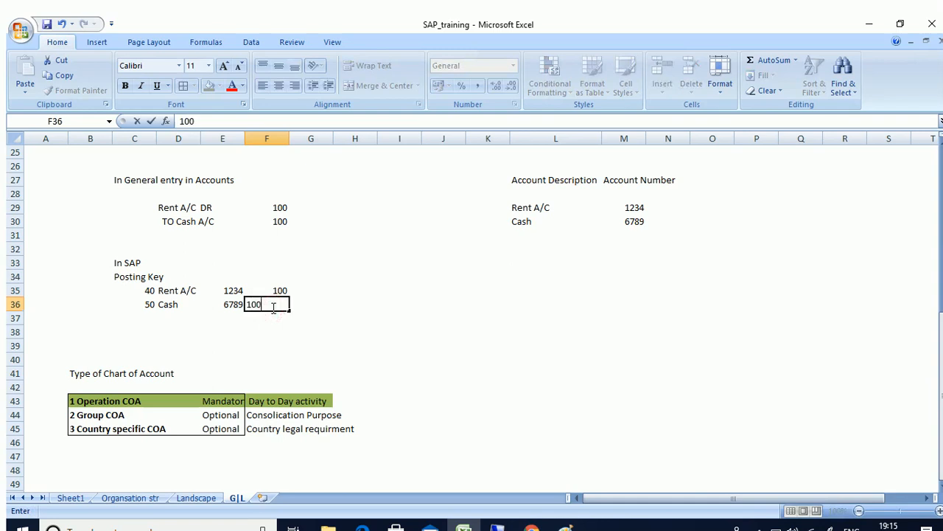
pyautogui.click(315, 326)
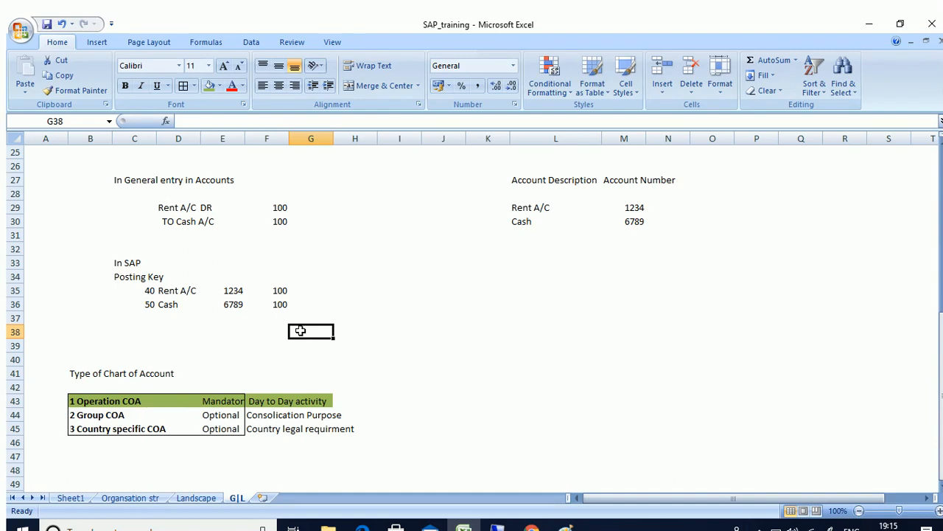
pyautogui.click(516, 386)
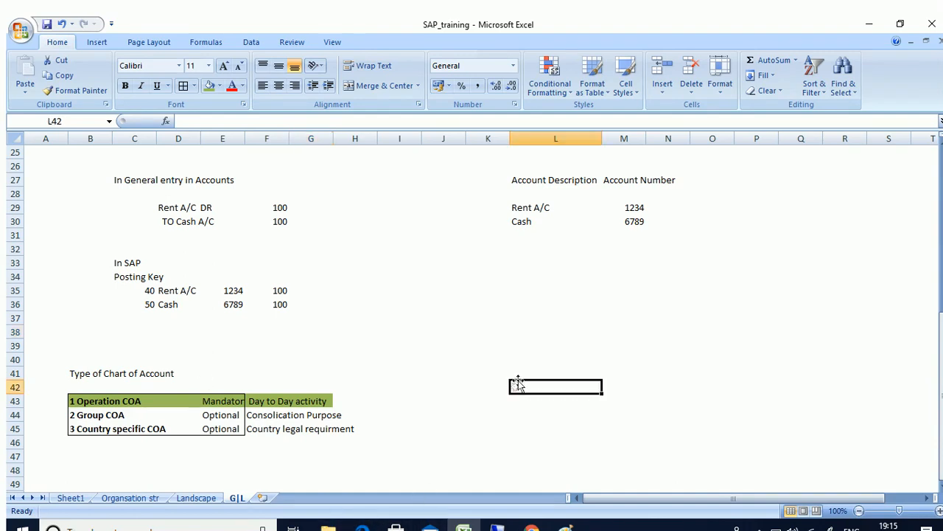
pyautogui.scroll(-1, 479, 319)
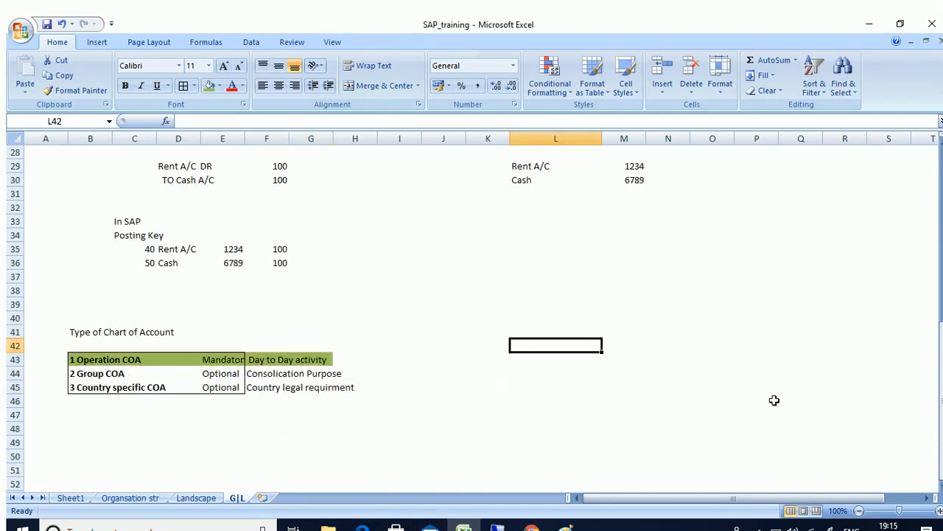
pyautogui.click(767, 525)
pyautogui.click(746, 504)
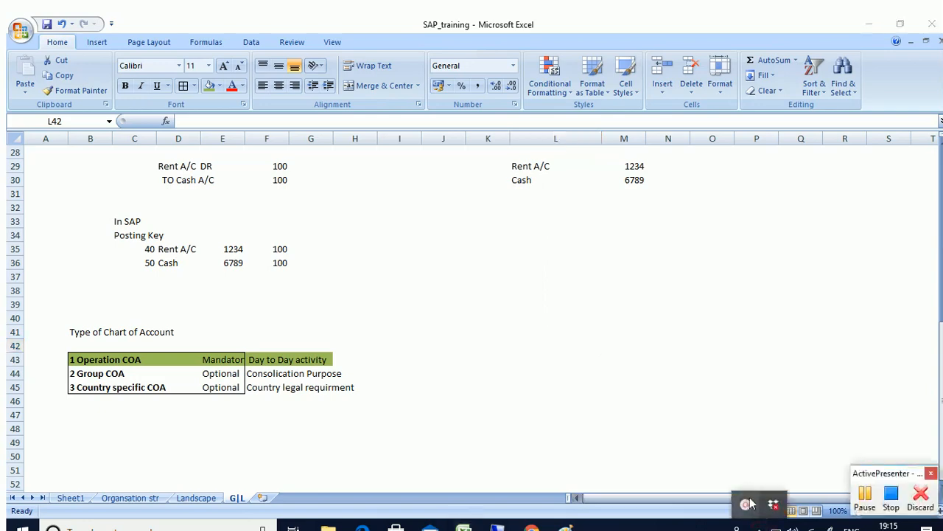
pyautogui.click(865, 493)
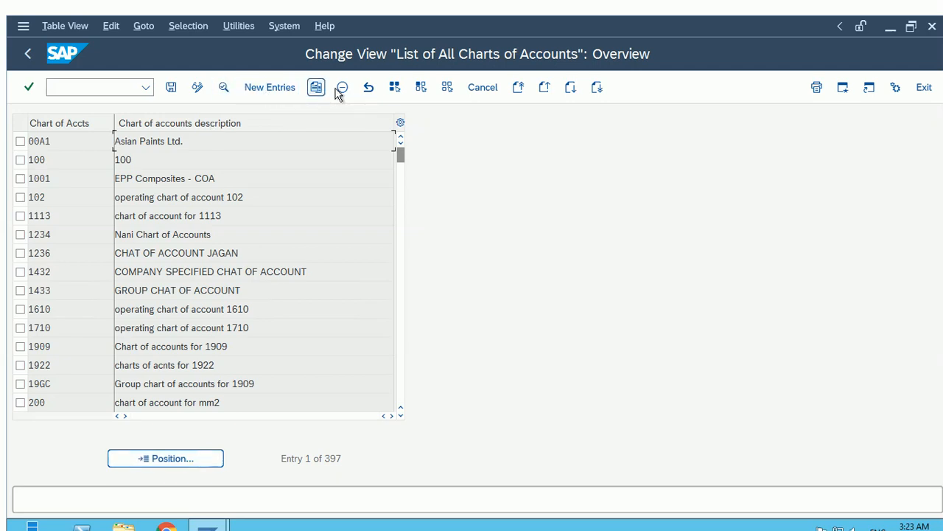
# Start a new entry in SAP's list of all charts of accounts and set its chart of accounts key to RL11.
pyautogui.click(271, 88)
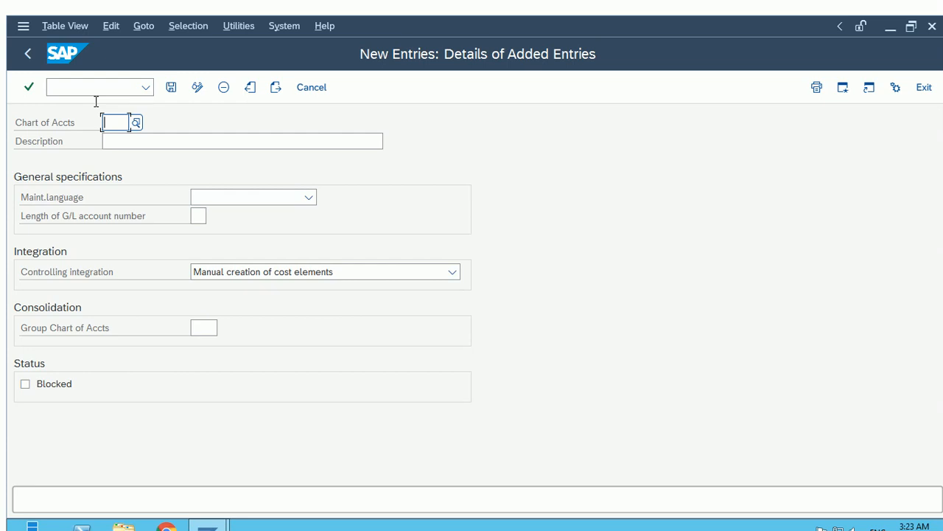
pyautogui.write('R')
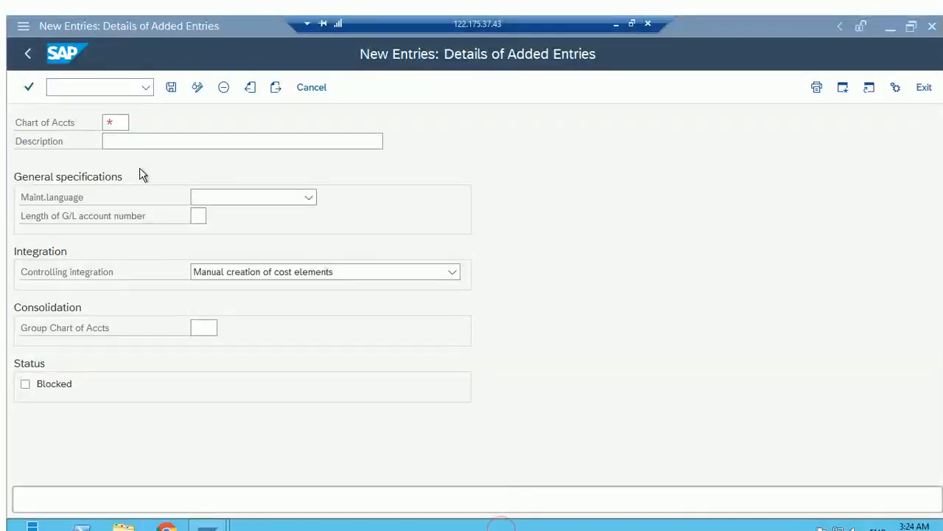
pyautogui.click(118, 122)
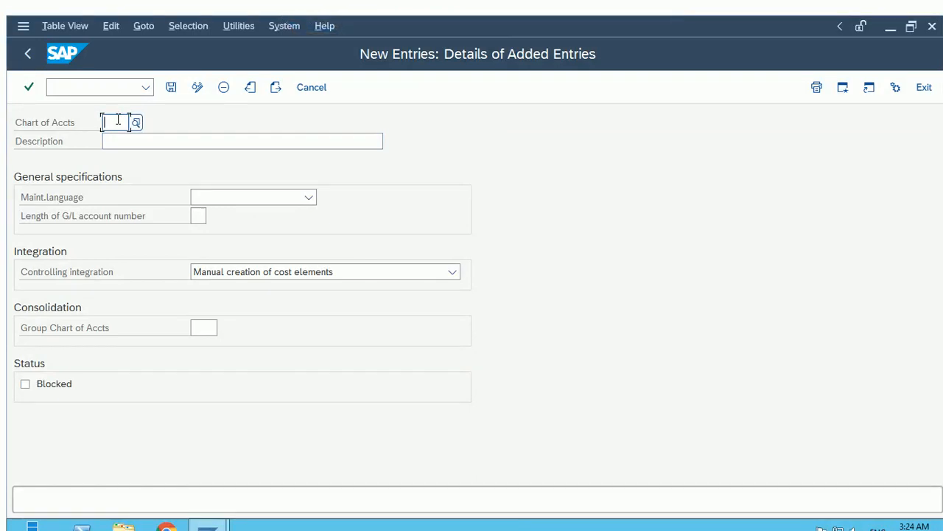
pyautogui.write('RL11')
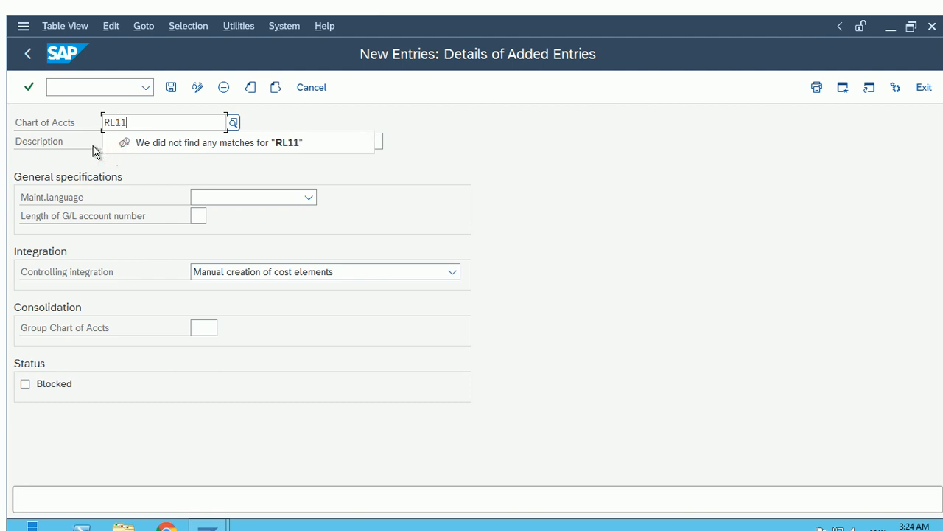
# Enter COA of RL11 as the new chart of accounts' description and set its maintenance language to English.
pyautogui.click(93, 149)
pyautogui.click(107, 140)
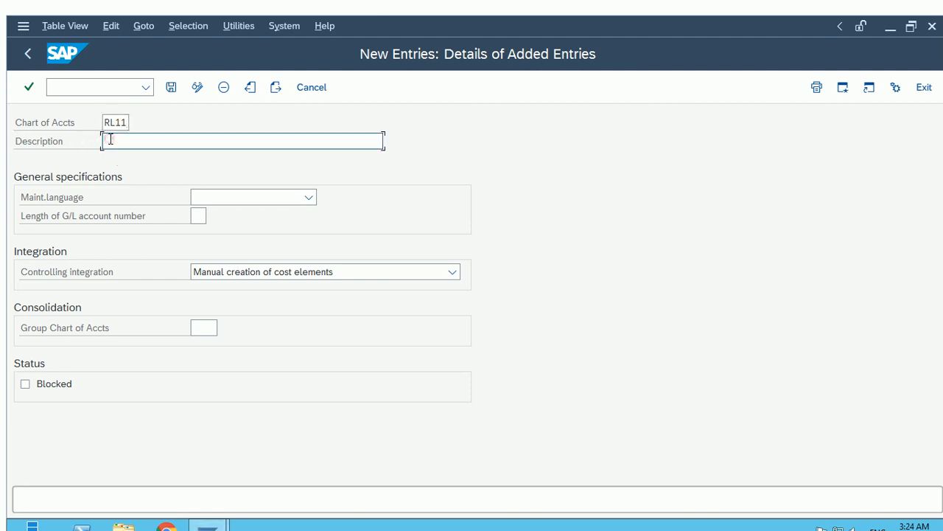
pyautogui.write('CoA')
pyautogui.write(' or')
pyautogui.write('of R')
pyautogui.write('L11')
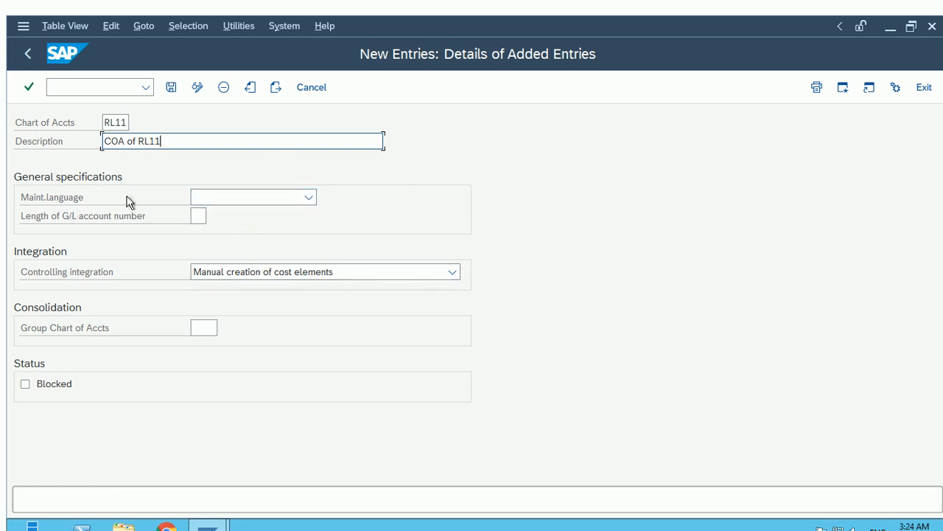
pyautogui.click(308, 199)
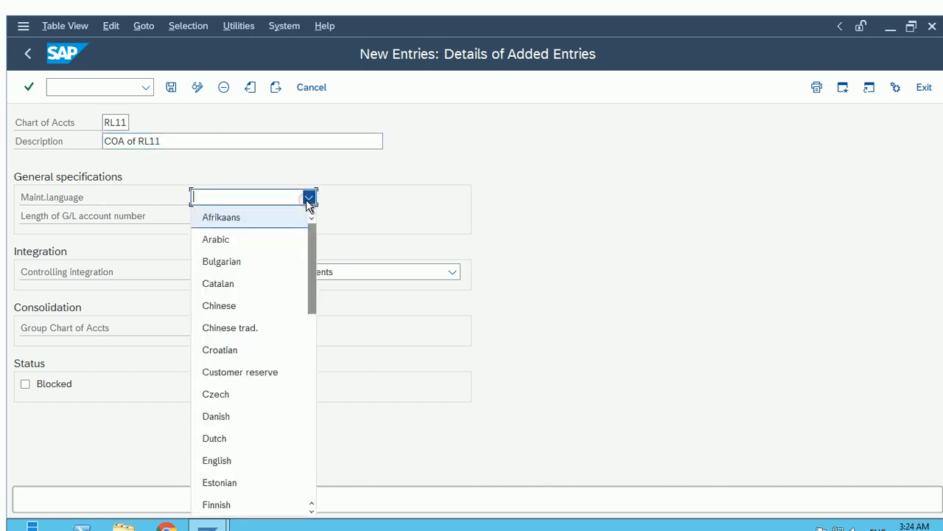
pyautogui.click(218, 460)
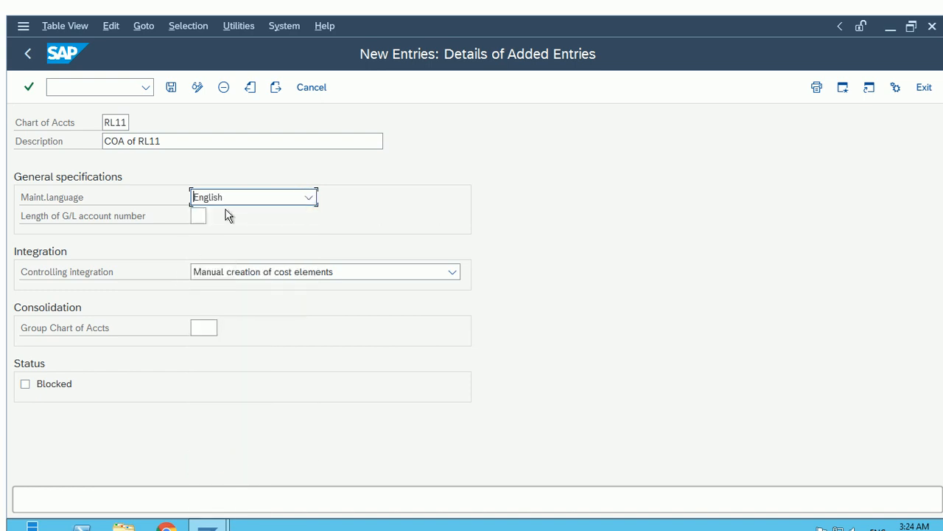
# Switch to the SAP_training workbook in Excel and examine the account numbers of Rent A/C and Cash for their length.
pyautogui.click(197, 215)
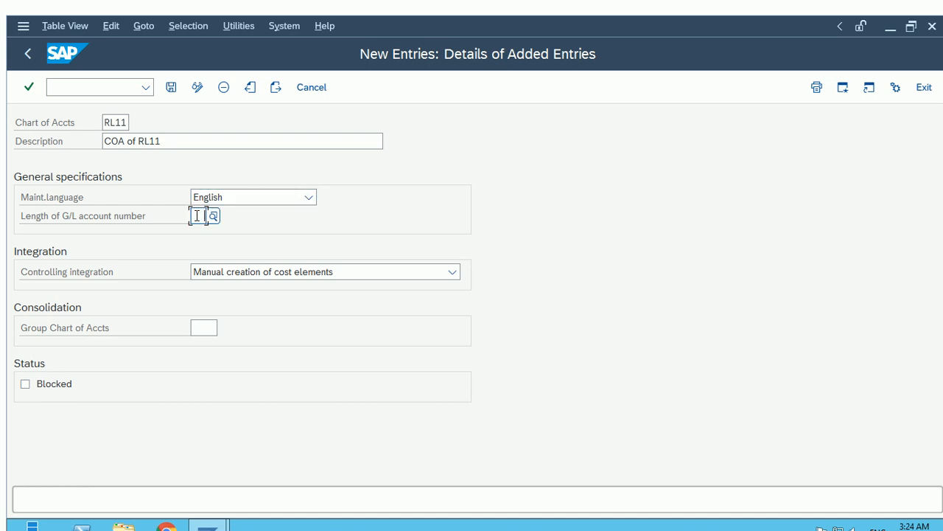
pyautogui.click(613, 27)
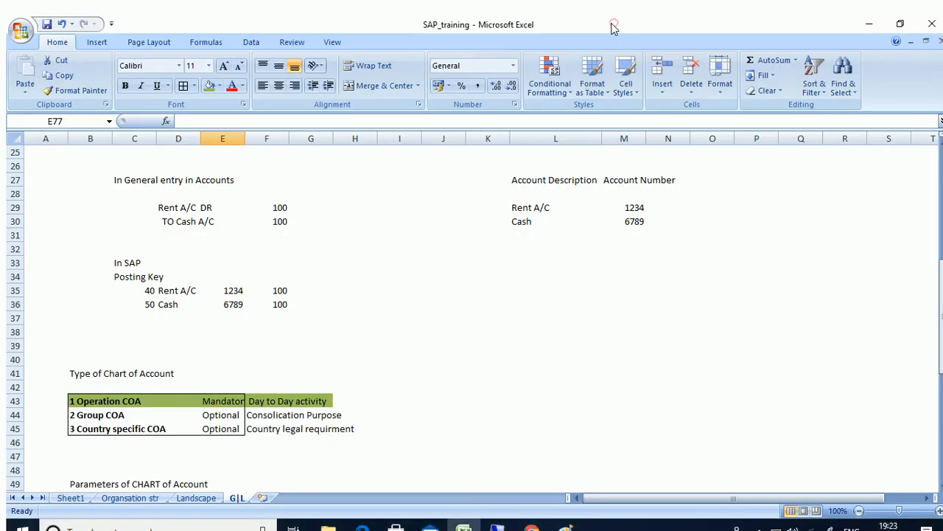
pyautogui.click(348, 344)
pyautogui.click(631, 208)
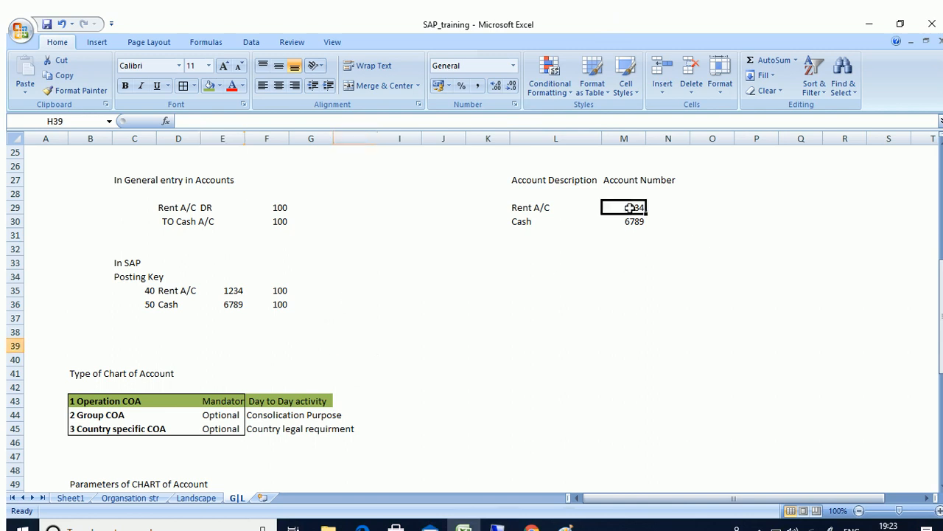
pyautogui.moveTo(631, 208); pyautogui.dragTo(631, 219)
pyautogui.click(624, 207)
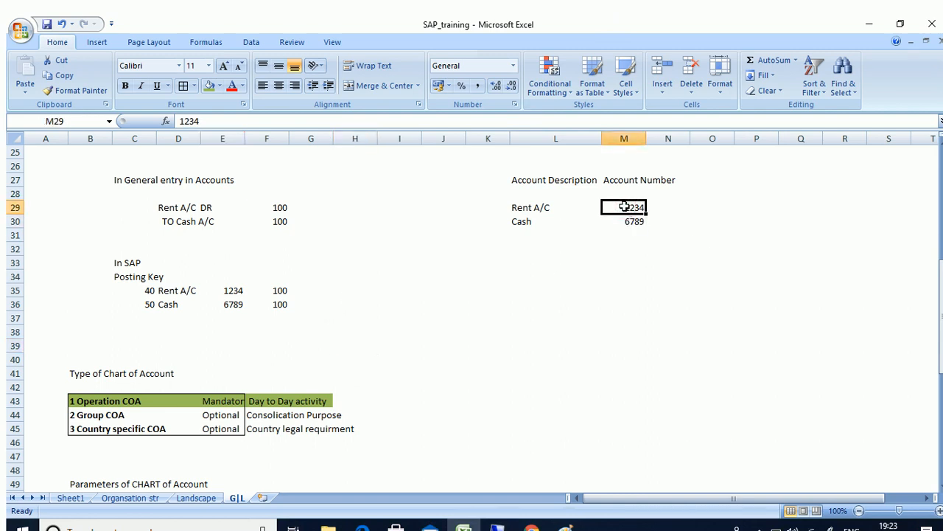
pyautogui.click(628, 220)
pyautogui.moveTo(626, 208); pyautogui.dragTo(629, 227)
pyautogui.hotkey('alt', 'Tab')
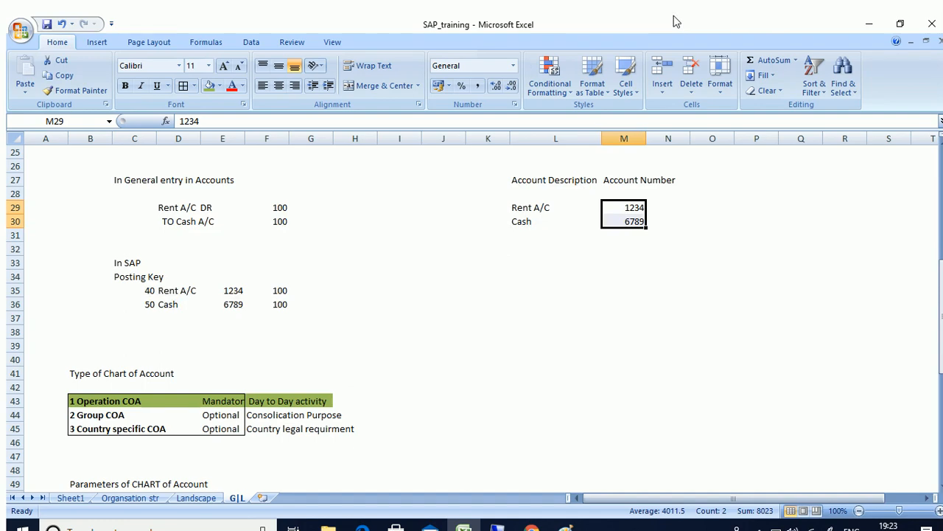
pyautogui.click(562, 302)
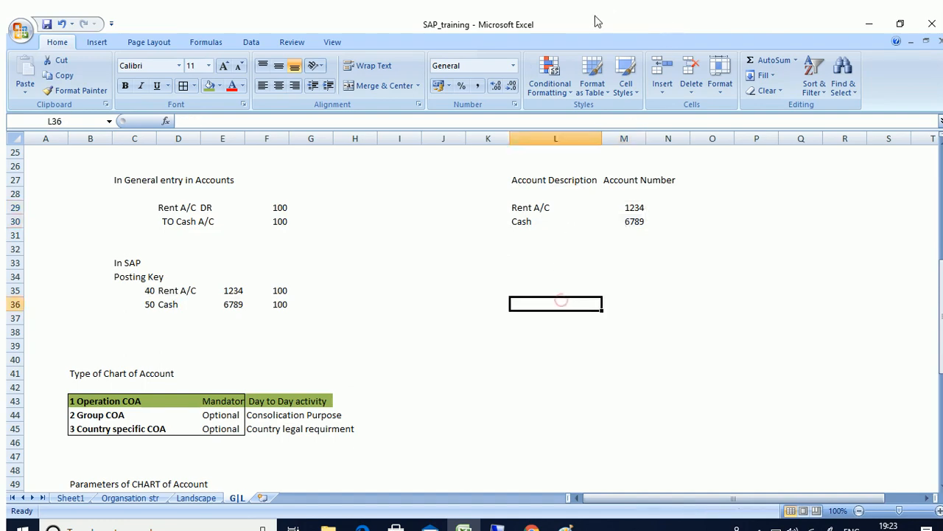
# Return to the SAP new entry and set the length of G/L account number to 6.
pyautogui.click(497, 525)
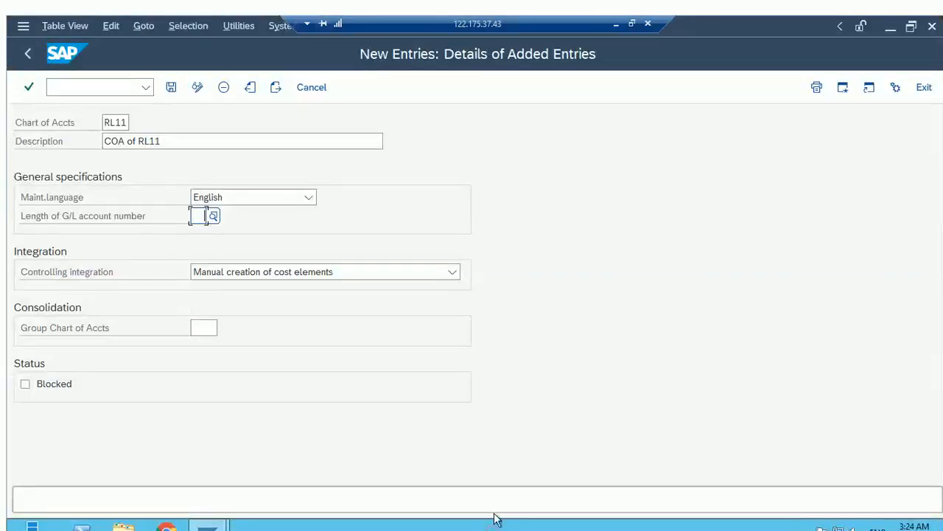
pyautogui.click(200, 214)
pyautogui.write('6')
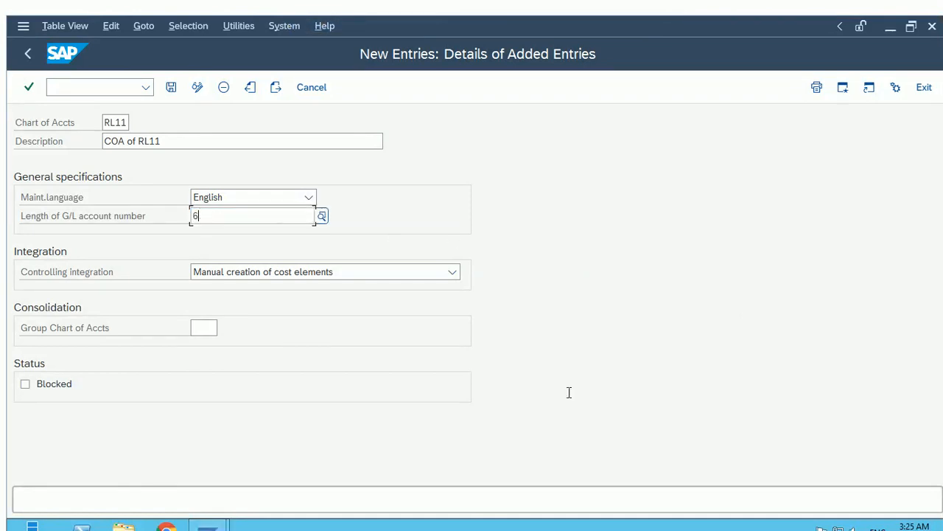
pyautogui.click(579, 403)
pyautogui.click(374, 396)
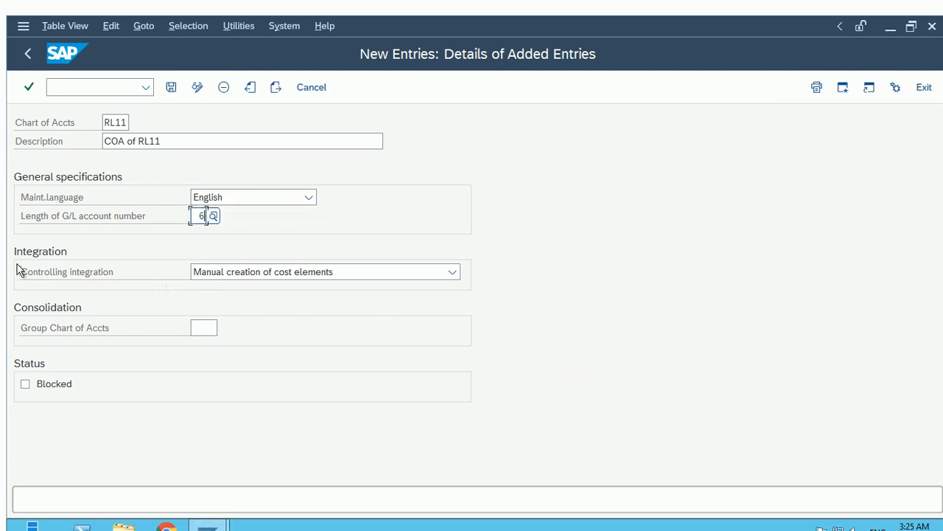
# Set controlling integration to Manual creation of cost elements and go to the Group Chart of Accts field.
pyautogui.click(387, 273)
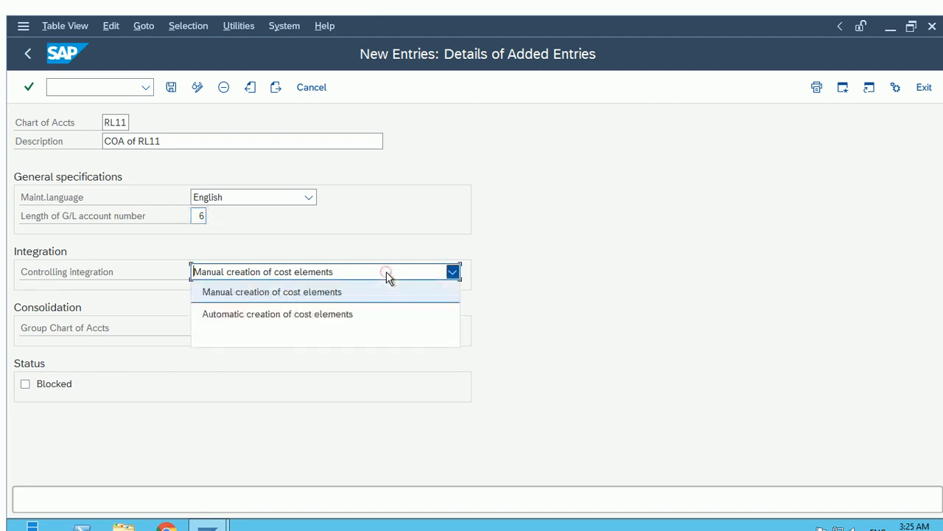
pyautogui.click(302, 294)
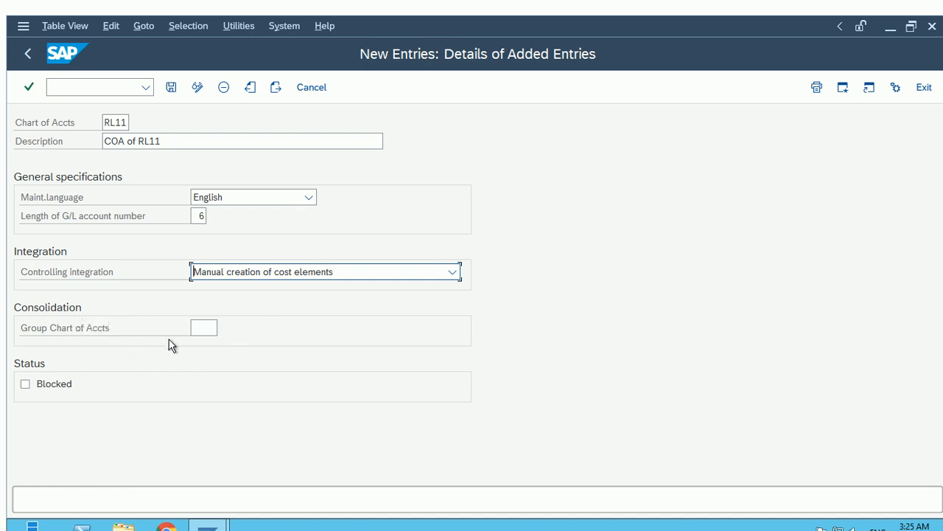
pyautogui.click(203, 328)
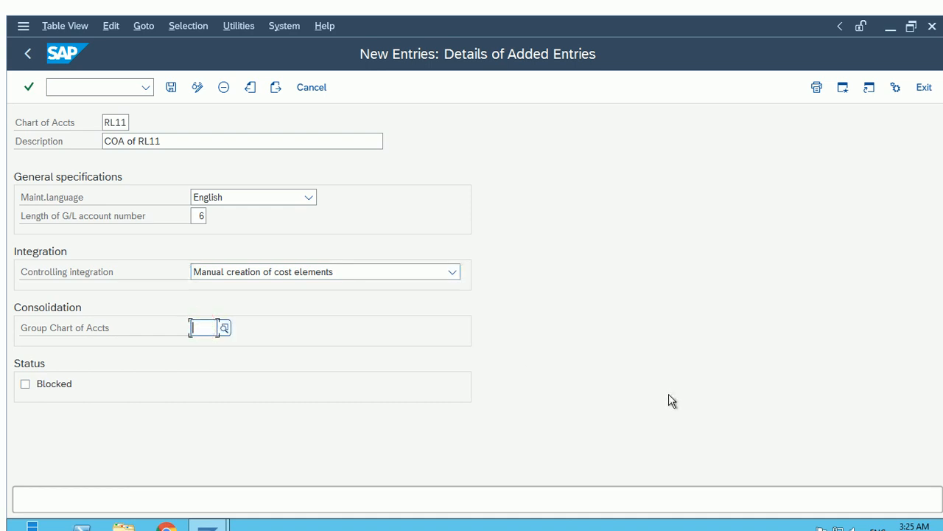
# Switch to the SAP_training workbook in Excel and review the Operation COA and Group COA rows under Type of Chart of Account.
pyautogui.hotkey('alt', 'Tab')
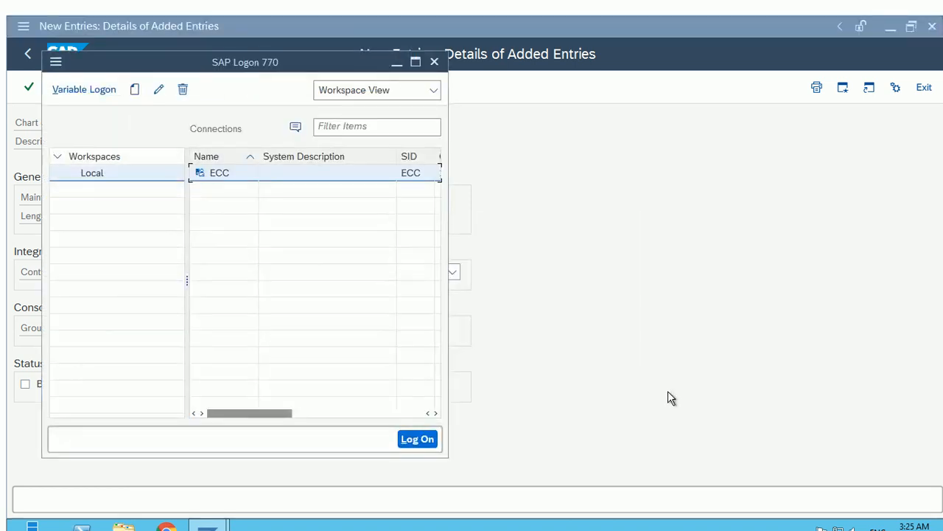
pyautogui.click(666, 207)
pyautogui.moveTo(676, 16)
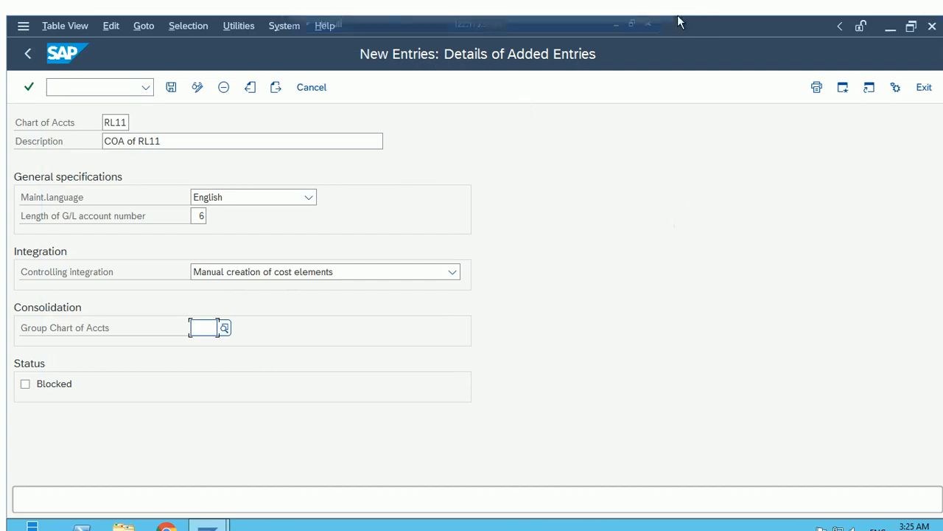
pyautogui.click(617, 25)
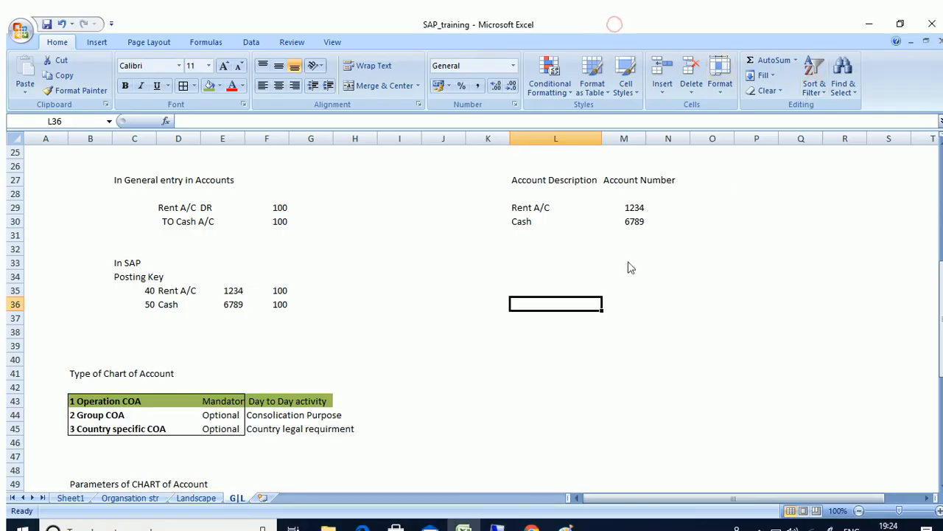
pyautogui.scroll(-4, 474, 337)
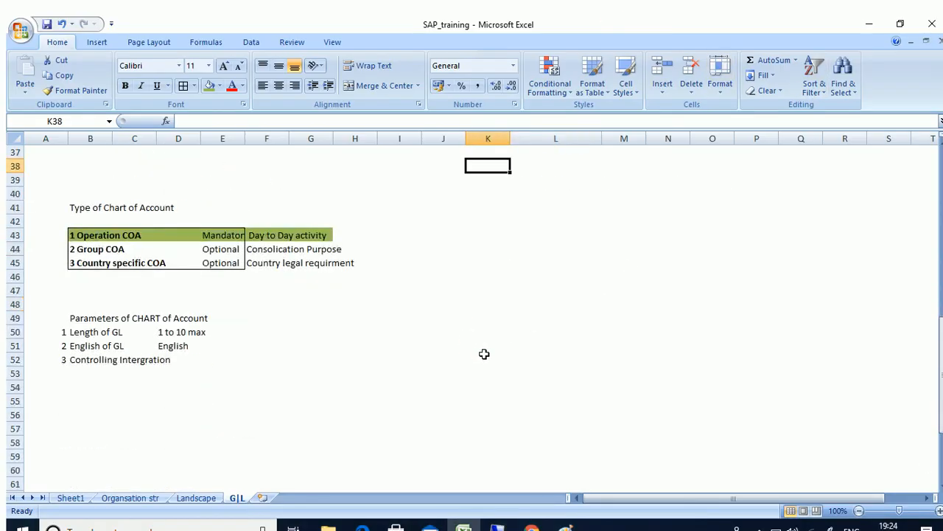
pyautogui.moveTo(93, 206); pyautogui.dragTo(177, 205)
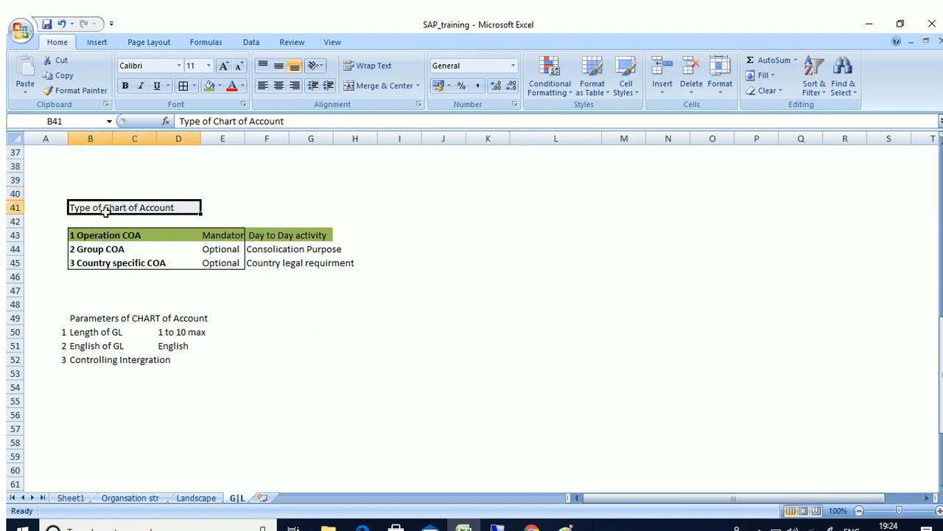
pyautogui.click(252, 201)
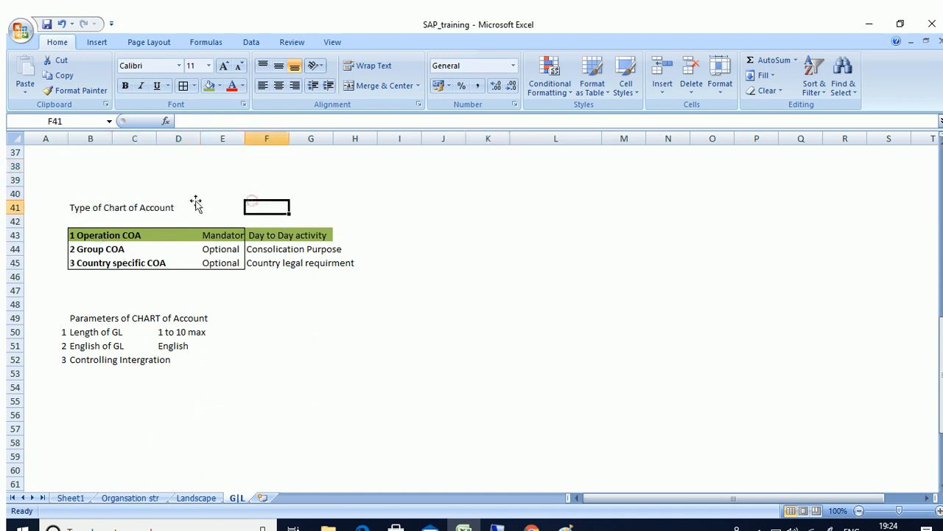
pyautogui.click(98, 239)
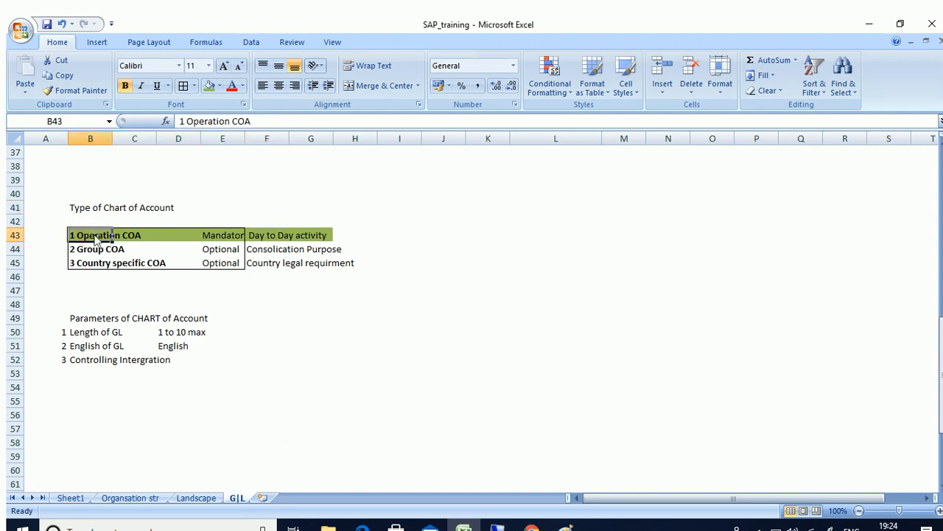
pyautogui.moveTo(104, 234); pyautogui.dragTo(314, 233)
pyautogui.click(212, 311)
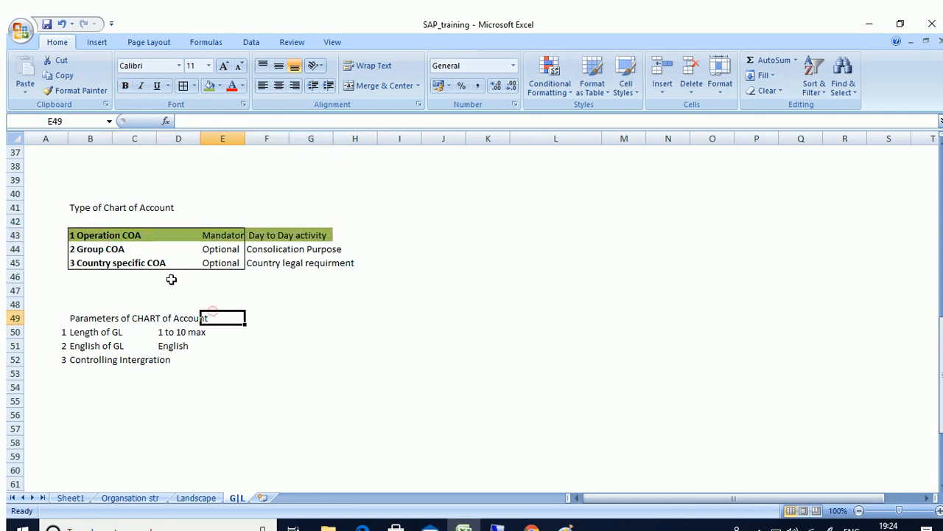
pyautogui.click(96, 251)
pyautogui.moveTo(126, 250); pyautogui.dragTo(127, 250)
# Correct the spelling of the Group COA purpose in cell F44 to Consolidation Purpose.
pyautogui.doubleClick(284, 250)
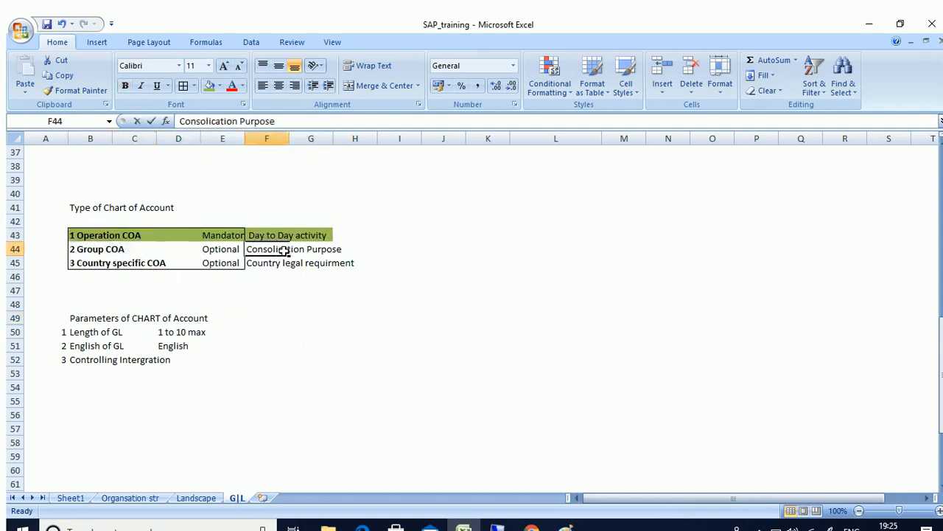
pyautogui.press('BackSpace')
pyautogui.write('d')
pyautogui.click(300, 303)
pyautogui.click(254, 253)
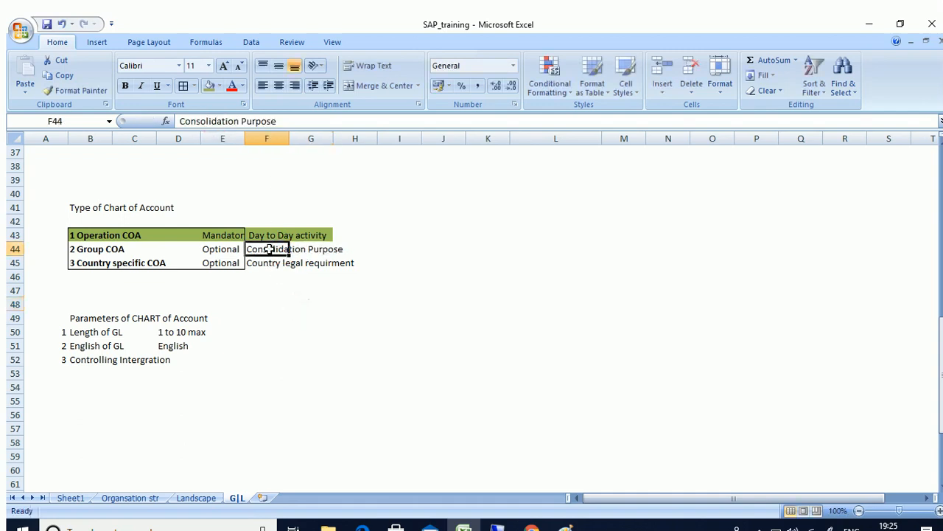
# Compare the Country specific COA entry with the Operation COA and Group COA entries.
pyautogui.click(90, 266)
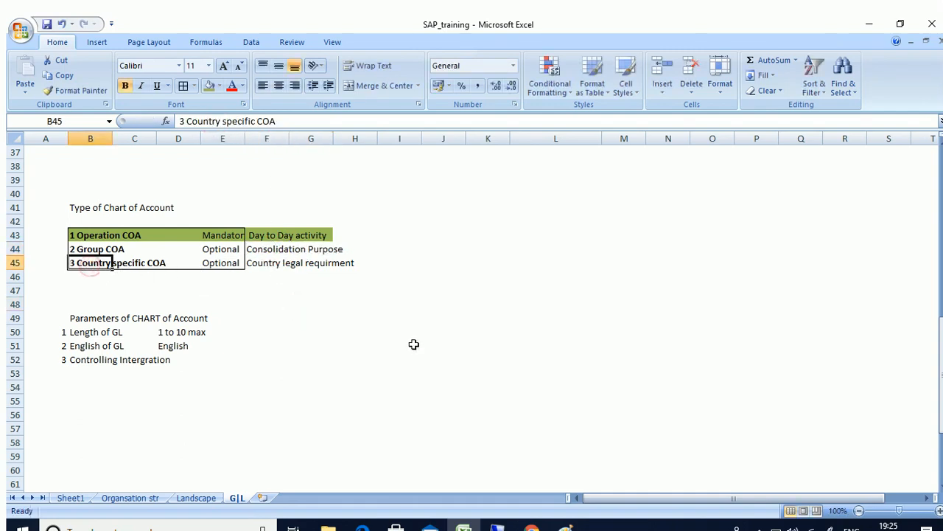
pyautogui.click(271, 362)
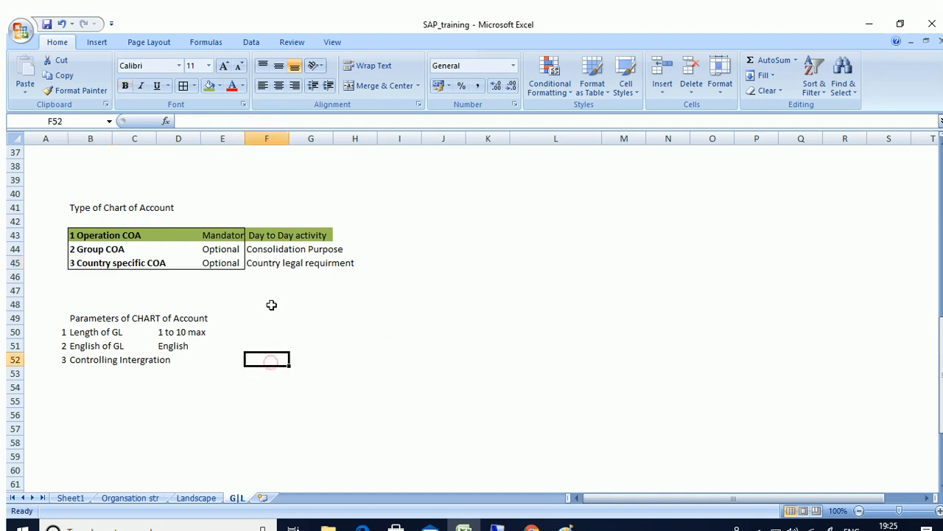
pyautogui.click(127, 235)
pyautogui.click(103, 252)
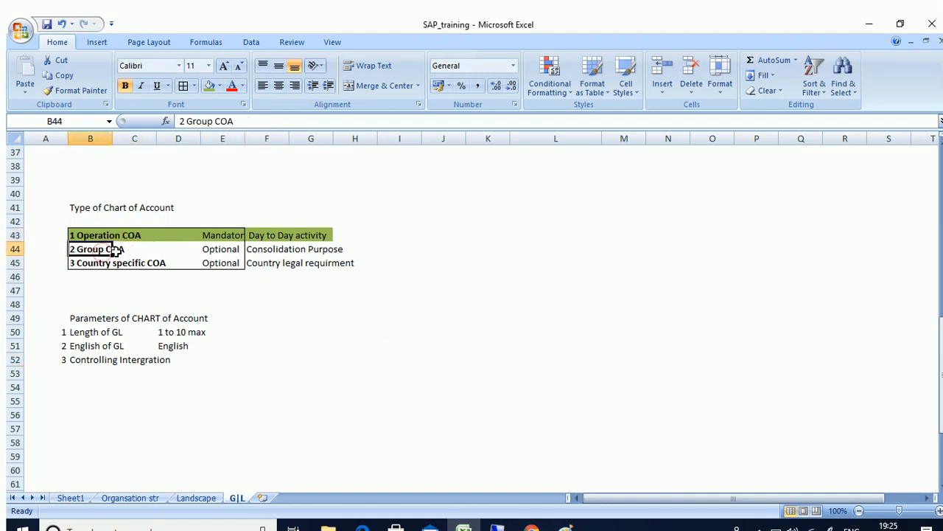
pyautogui.click(108, 237)
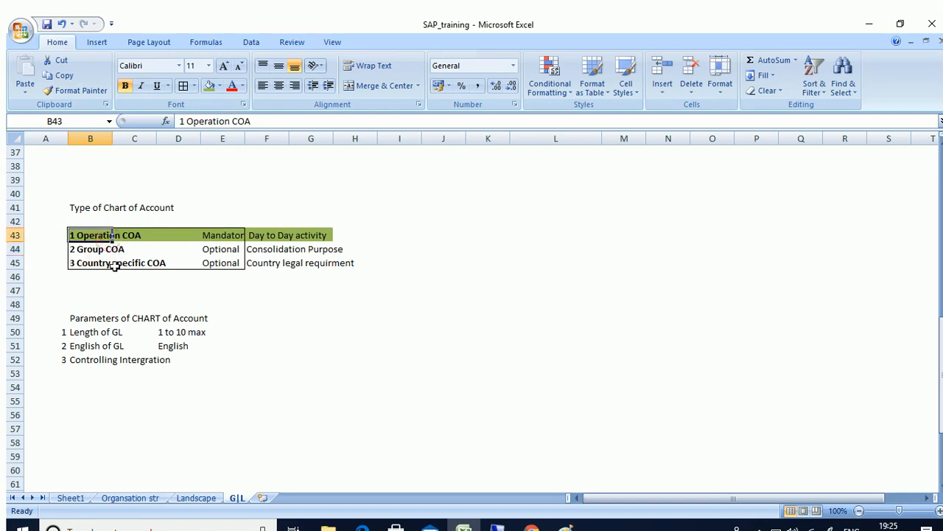
pyautogui.click(114, 265)
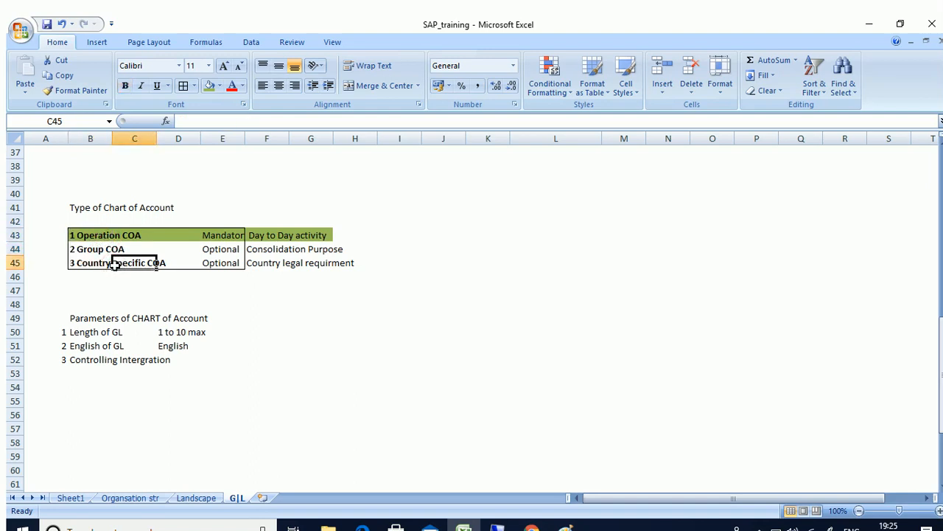
# Widen column E to fit its contents so the word Mandatory in E43 fits in full.
pyautogui.click(219, 237)
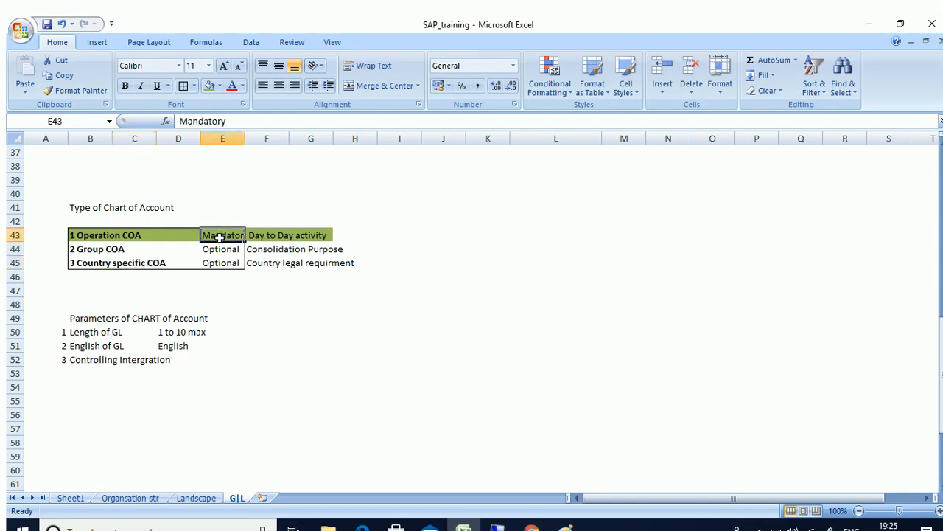
pyautogui.doubleClick(245, 137)
pyautogui.click(259, 319)
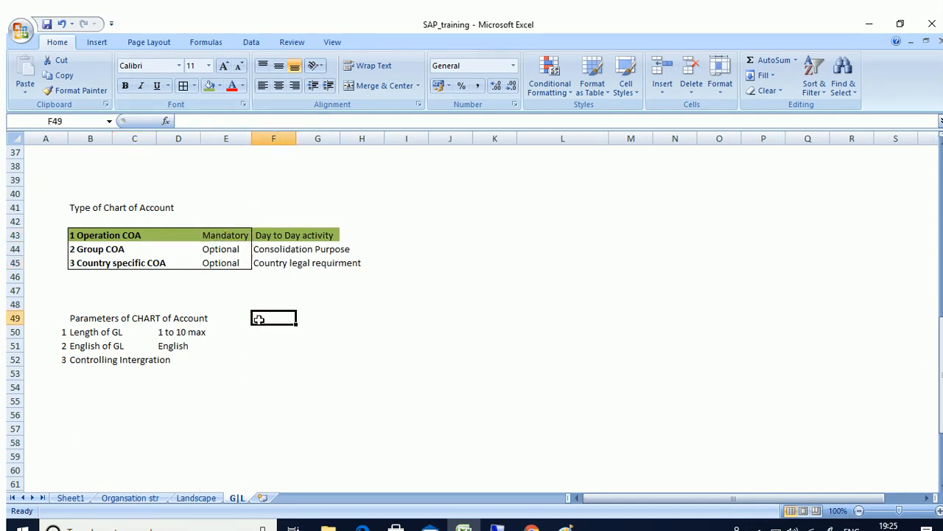
# Review the Operation COA and Group COA rows again, and go to the Chart of Account diagram at the start of the sheet.
pyautogui.click(223, 237)
pyautogui.moveTo(93, 236); pyautogui.dragTo(329, 236)
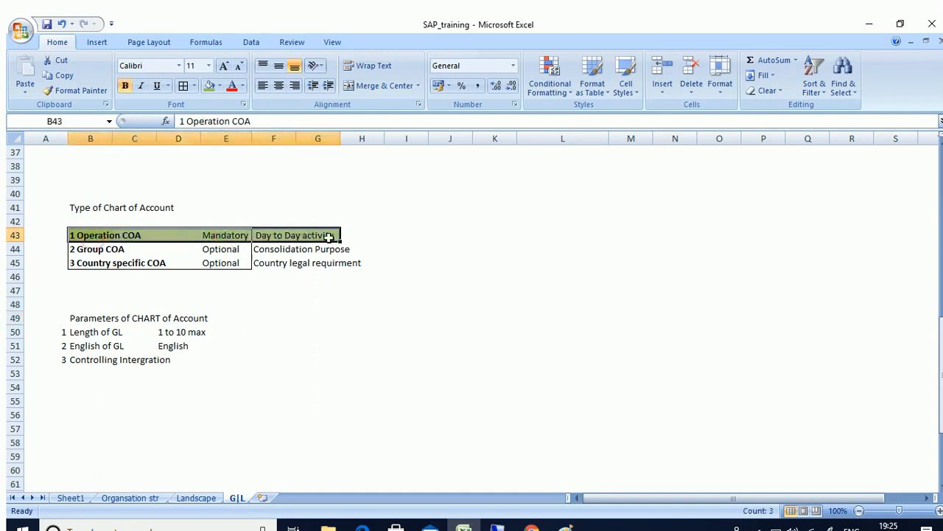
pyautogui.moveTo(120, 254); pyautogui.dragTo(208, 251)
pyautogui.scroll(12, 582, 365)
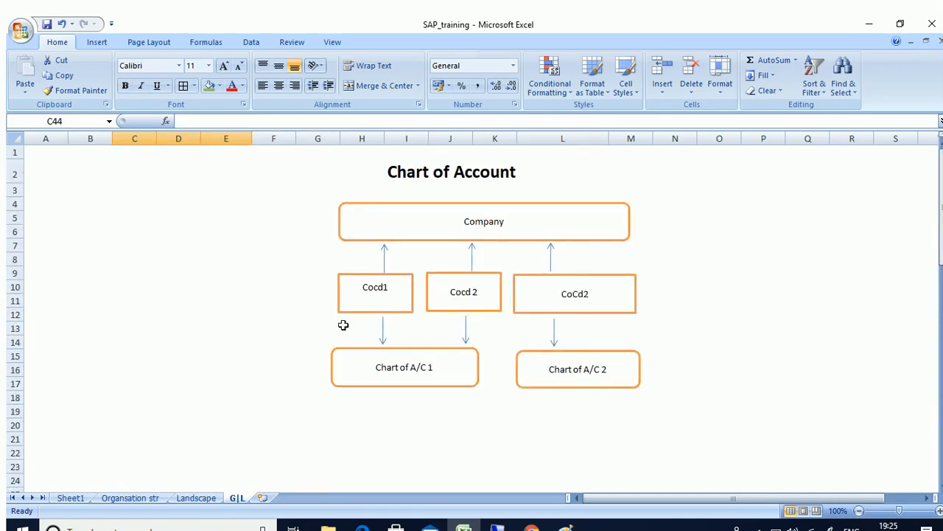
# Review how the company codes in the Chart of Account diagram link to Chart of A/C 1 and Chart of A/C 2.
pyautogui.click(362, 287)
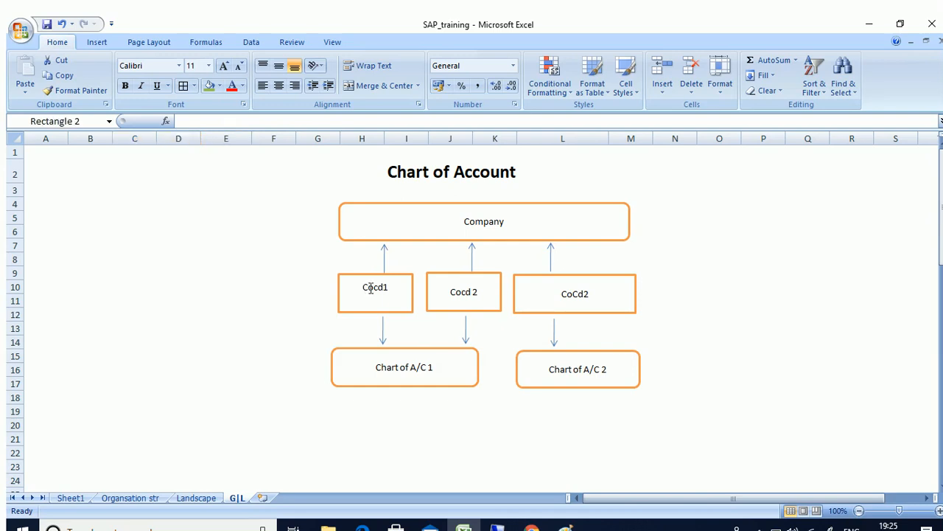
pyautogui.doubleClick(564, 294)
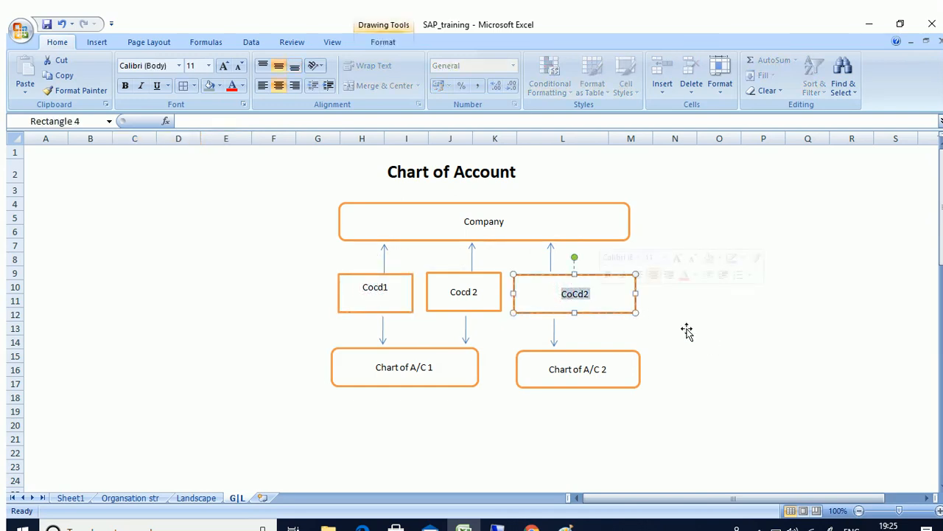
pyautogui.scroll(-1, 709, 406)
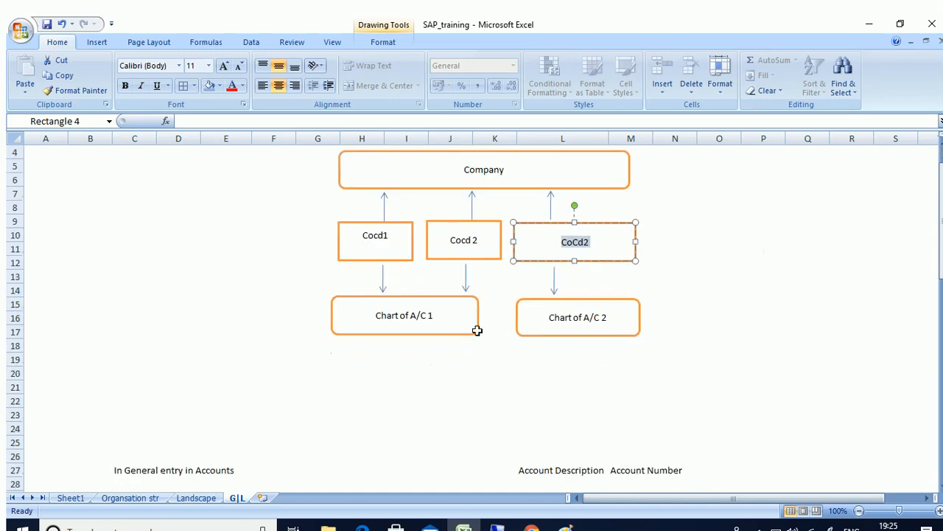
pyautogui.moveTo(377, 315); pyautogui.dragTo(472, 317)
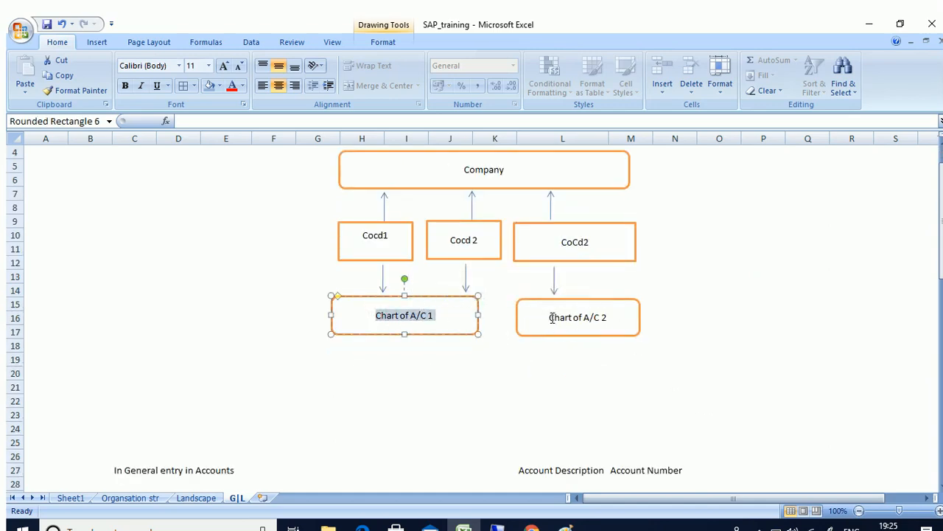
pyautogui.moveTo(550, 319); pyautogui.dragTo(611, 318)
pyautogui.click(790, 262)
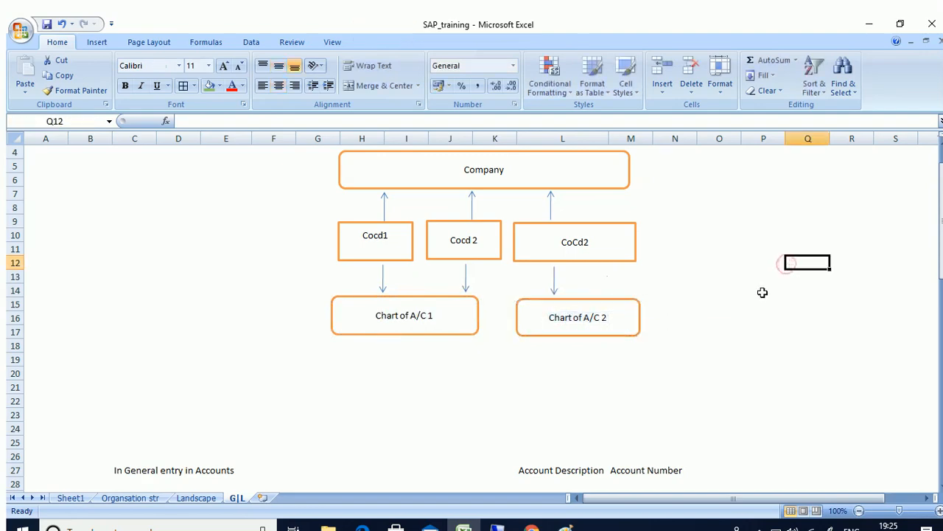
pyautogui.scroll(-7, 762, 293)
pyautogui.scroll(4, 762, 293)
pyautogui.scroll(4, 734, 308)
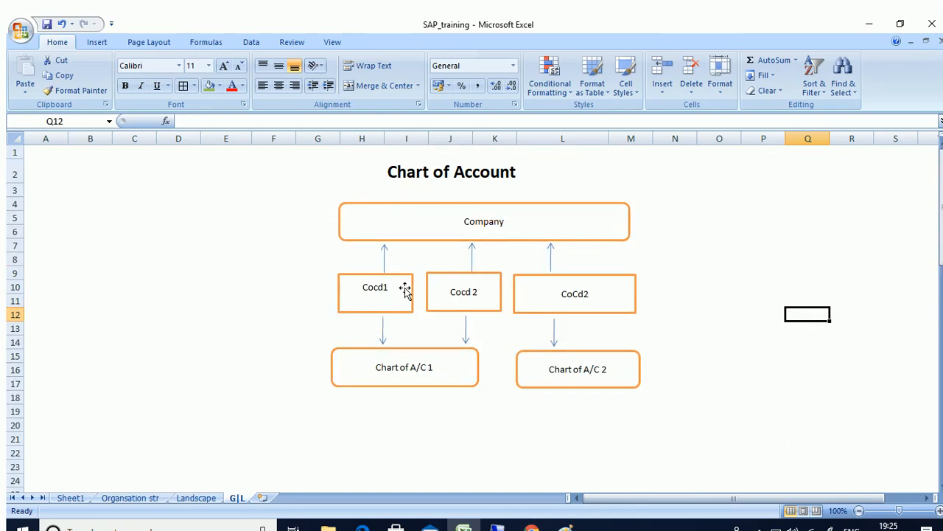
# Add the label Legal Report in cell O6, beside the Company box of the Chart of Account diagram.
pyautogui.scroll(-1, 672, 377)
pyautogui.scroll(1, 674, 378)
pyautogui.click(719, 228)
pyautogui.write('Legal')
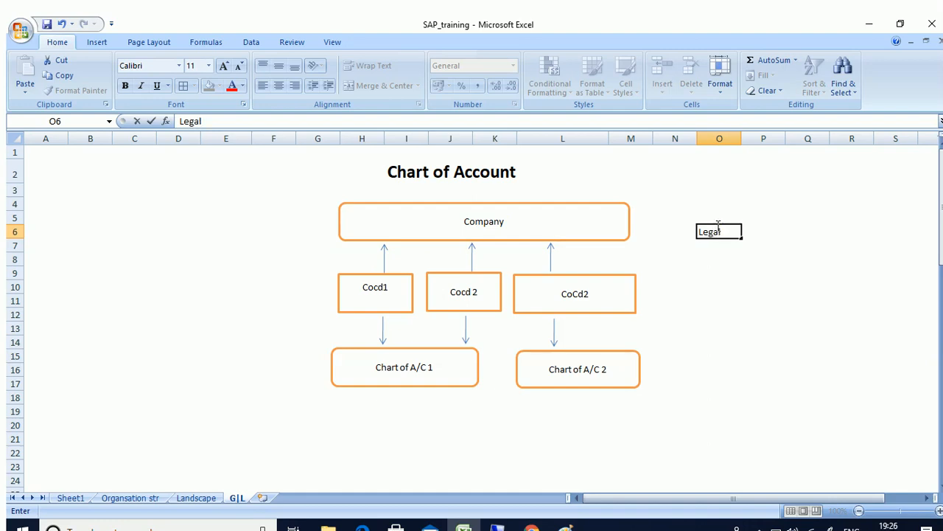
pyautogui.write(' Report')
pyautogui.click(533, 231)
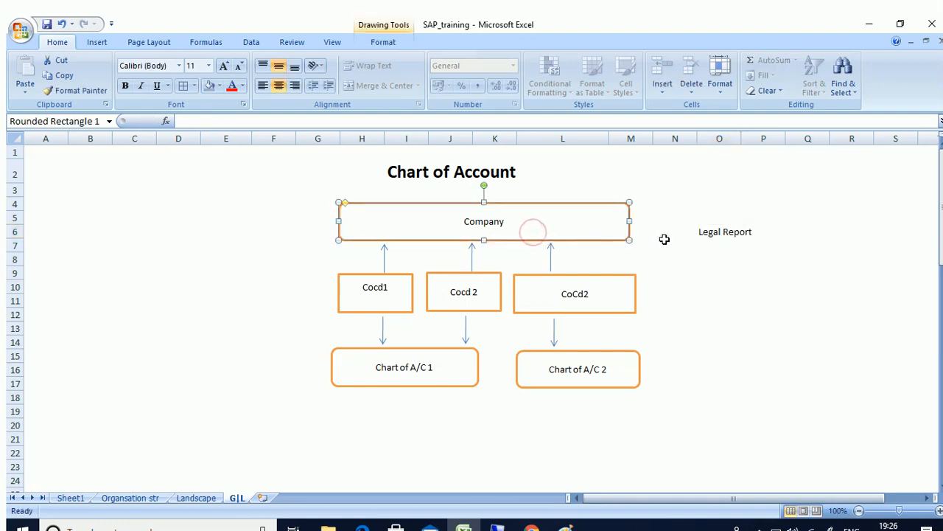
pyautogui.click(706, 231)
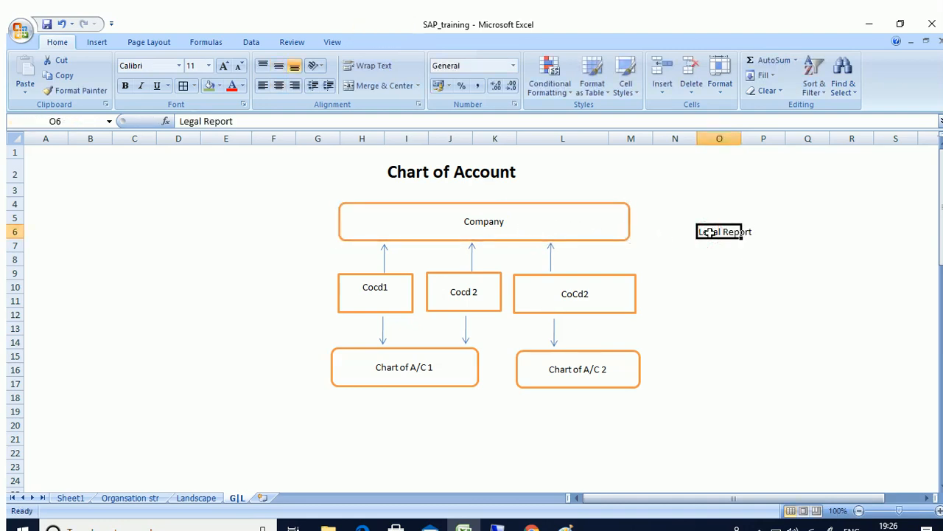
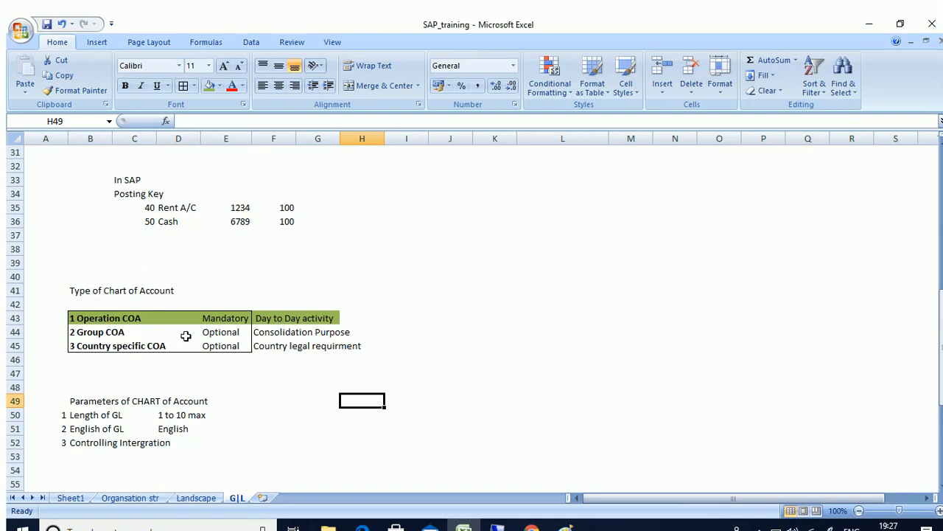
# Compare the Operation, Group and Country specific COA rows in the Type of Chart of Account table, including their status and purpose.
pyautogui.click(96, 316)
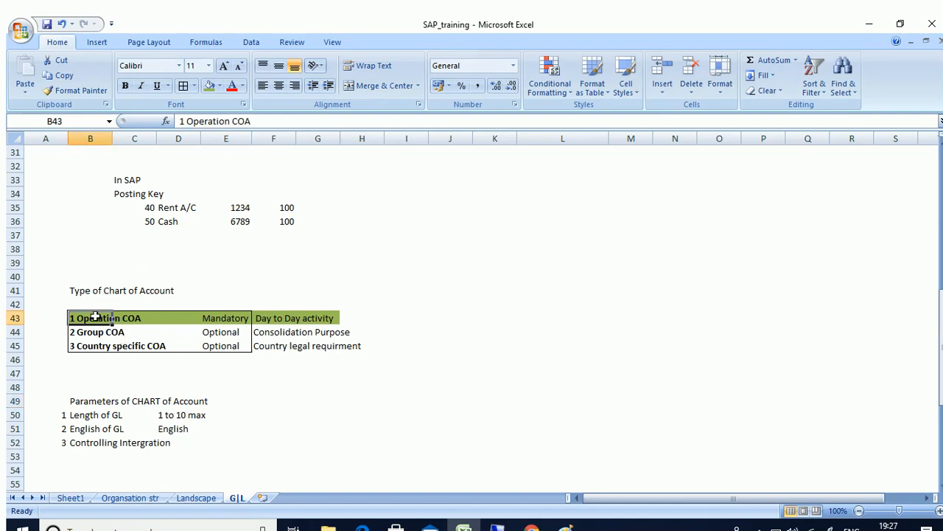
pyautogui.click(219, 315)
pyautogui.moveTo(81, 317); pyautogui.dragTo(312, 318)
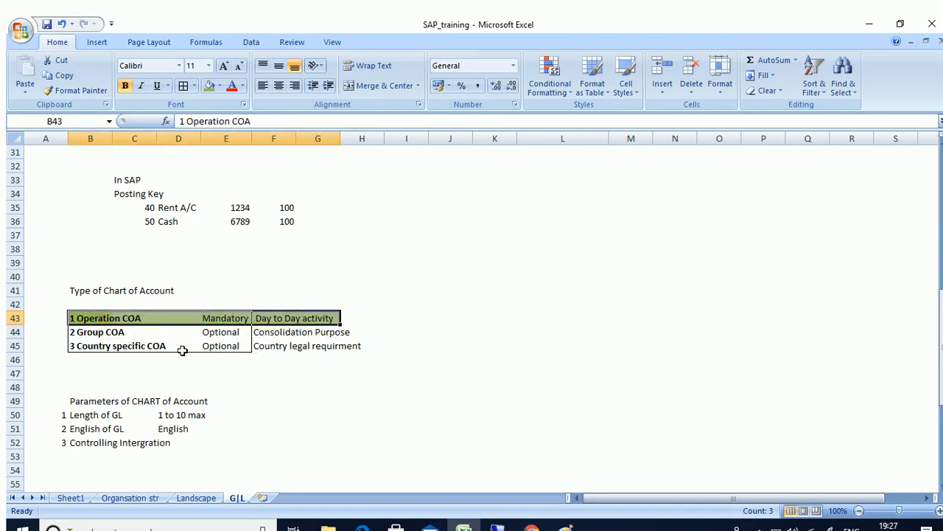
pyautogui.moveTo(103, 332); pyautogui.dragTo(332, 331)
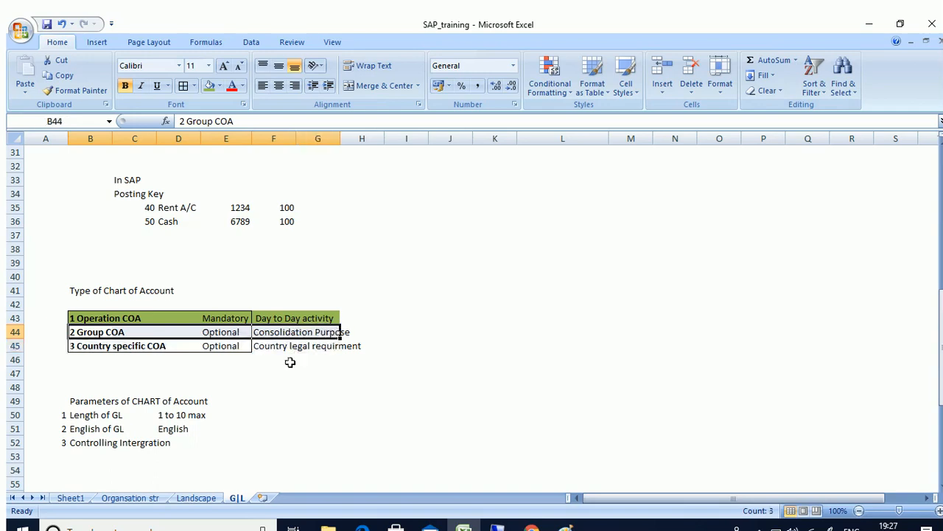
pyautogui.click(178, 376)
pyautogui.moveTo(112, 345); pyautogui.dragTo(360, 342)
pyautogui.click(292, 415)
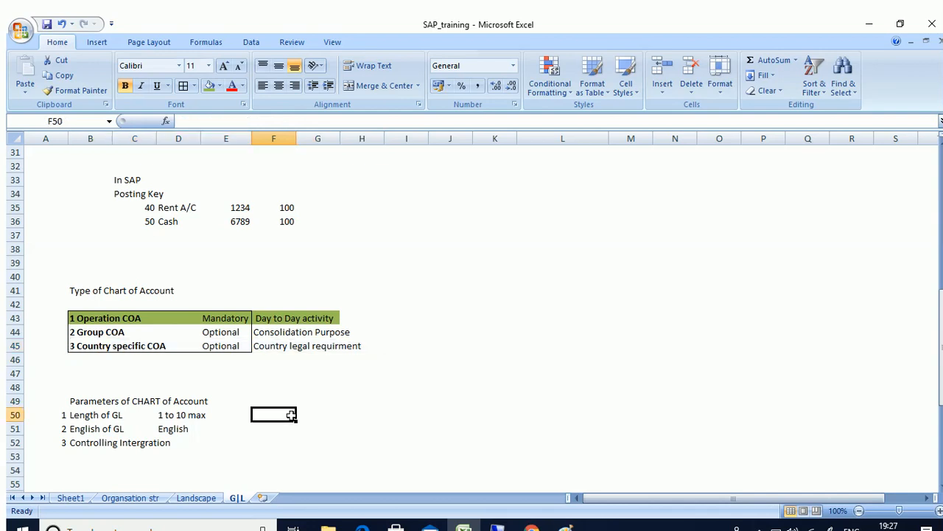
pyautogui.scroll(-1, 290, 401)
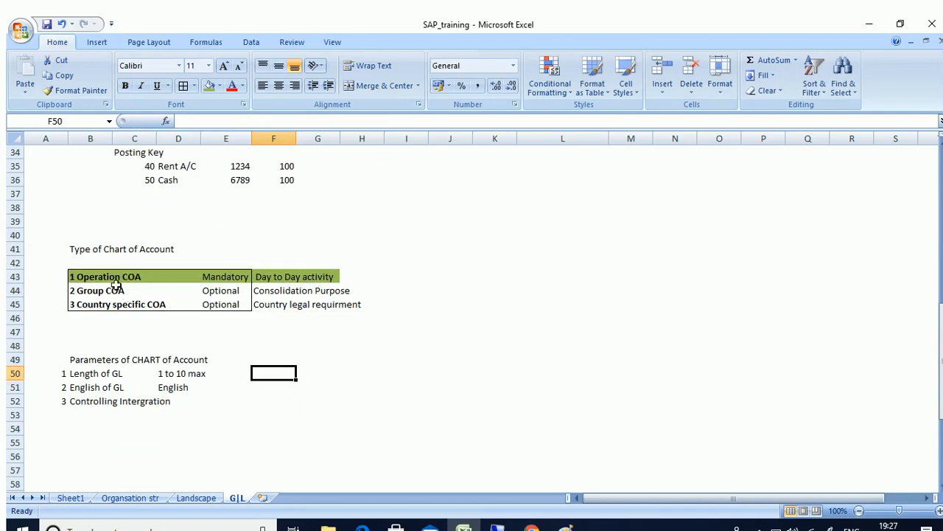
pyautogui.moveTo(86, 291); pyautogui.dragTo(311, 290)
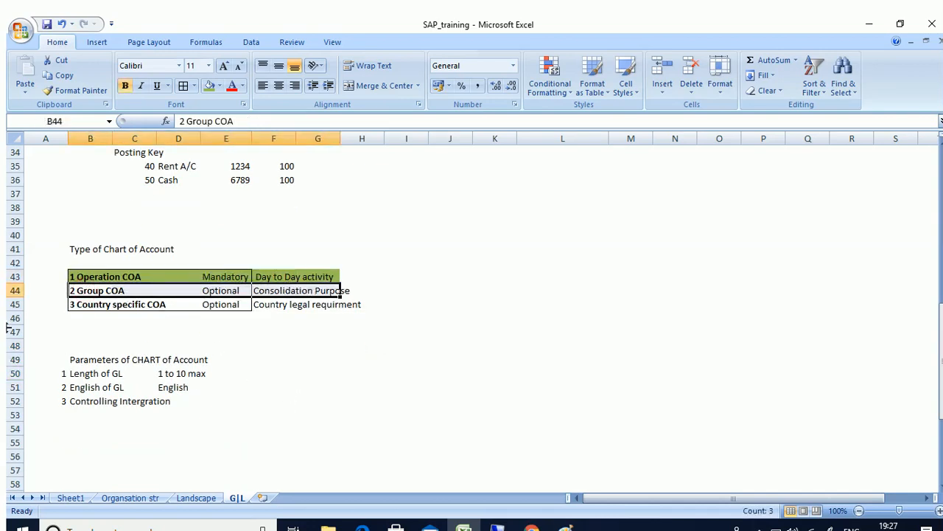
# Switch to SAP and examine the Group Chart of Accts field in the new chart of accounts entry RL11.
pyautogui.click(498, 525)
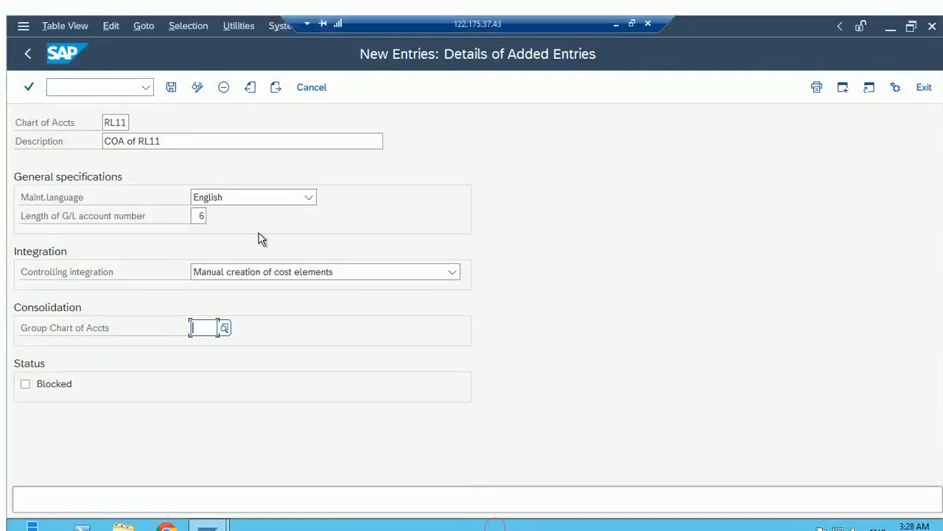
pyautogui.click(258, 363)
pyautogui.click(200, 330)
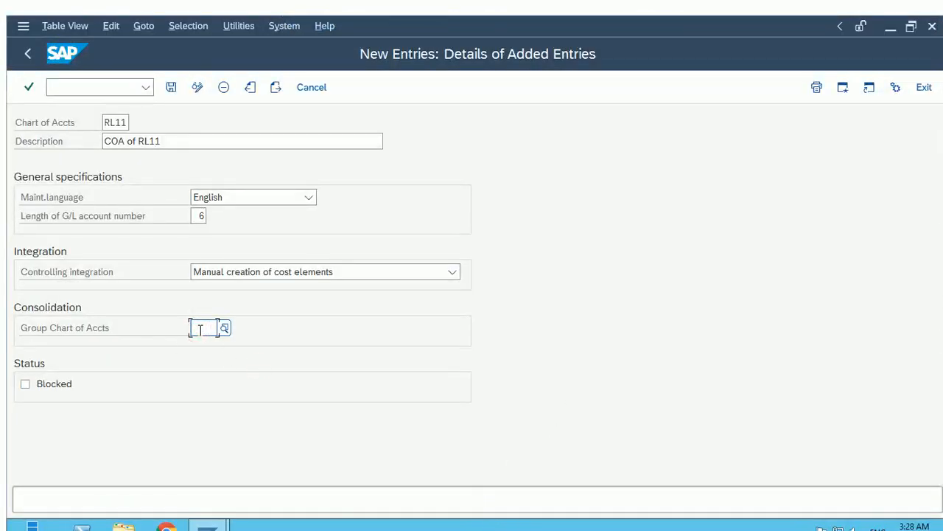
pyautogui.click(105, 124)
pyautogui.click(264, 400)
pyautogui.click(199, 327)
# Switch back to Excel and enter Operating COA in cell E63, above the COA heading of the posting key example.
pyautogui.moveTo(562, 27)
pyautogui.click(619, 22)
pyautogui.click(525, 328)
pyautogui.scroll(4, 578, 463)
pyautogui.scroll(-8, 578, 463)
pyautogui.scroll(-3, 579, 461)
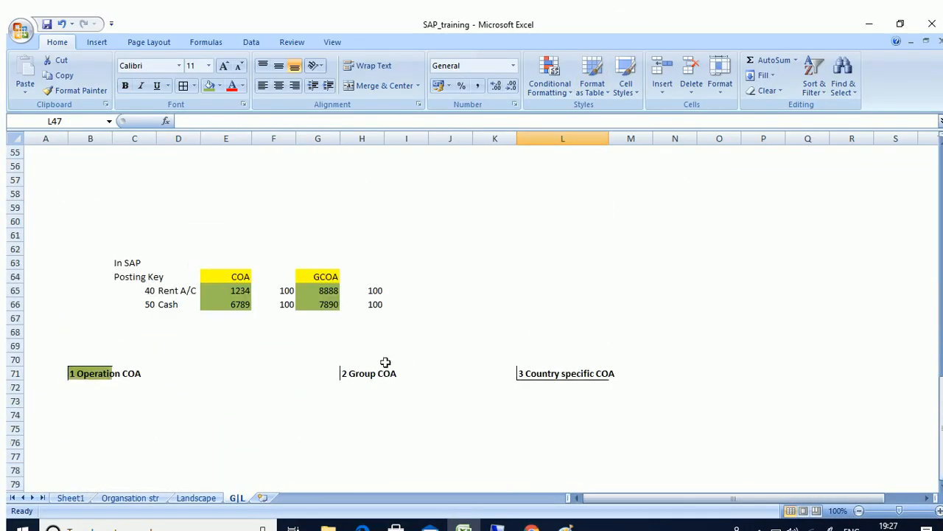
pyautogui.click(303, 346)
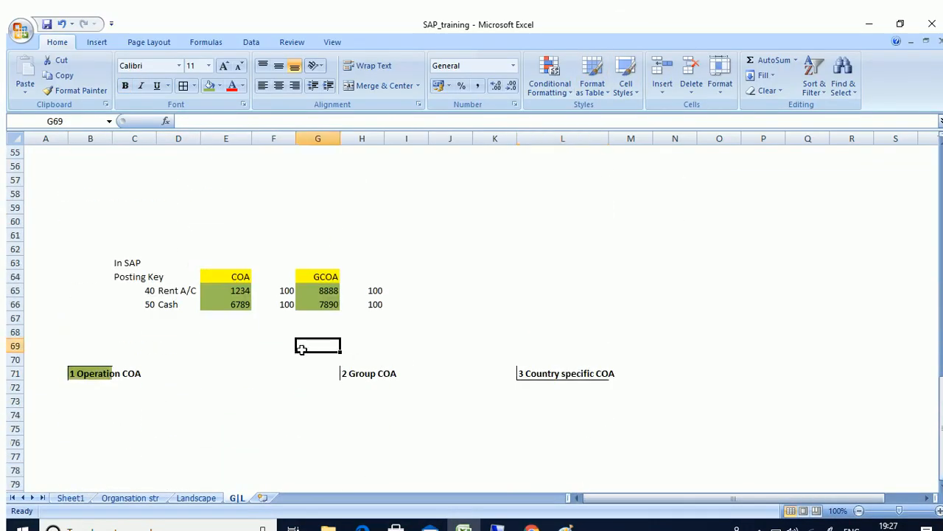
pyautogui.click(221, 276)
pyautogui.doubleClick(217, 276)
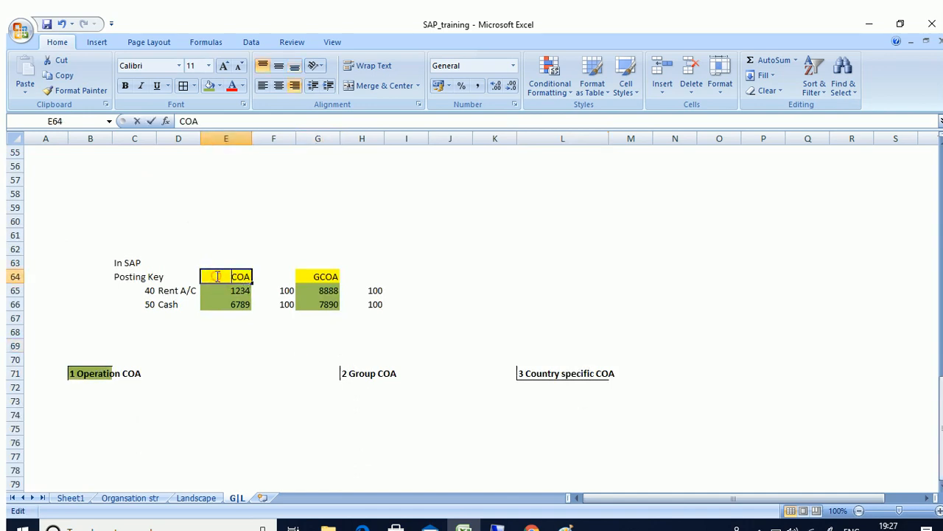
pyautogui.click(234, 260)
pyautogui.write('Operating COA')
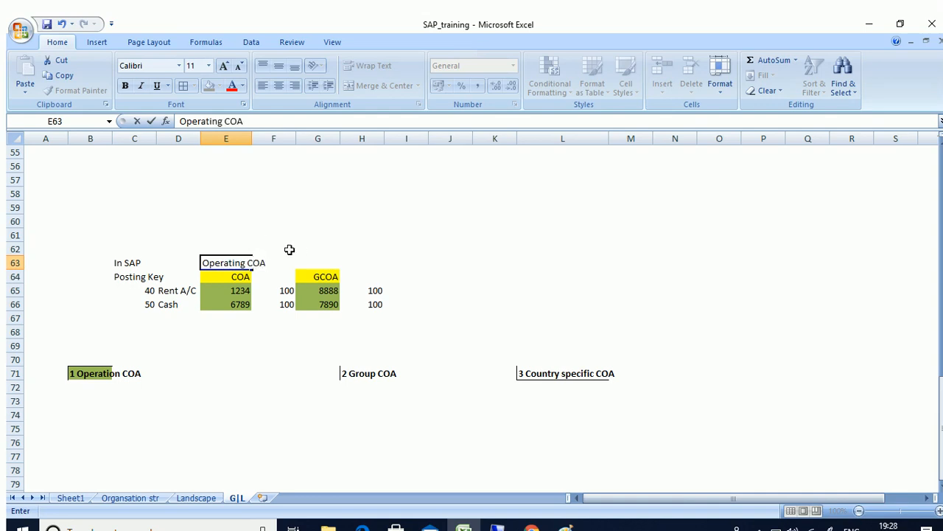
# Compare the Rent A/C and Cash entries with their account numbers in the COA column.
pyautogui.click(318, 258)
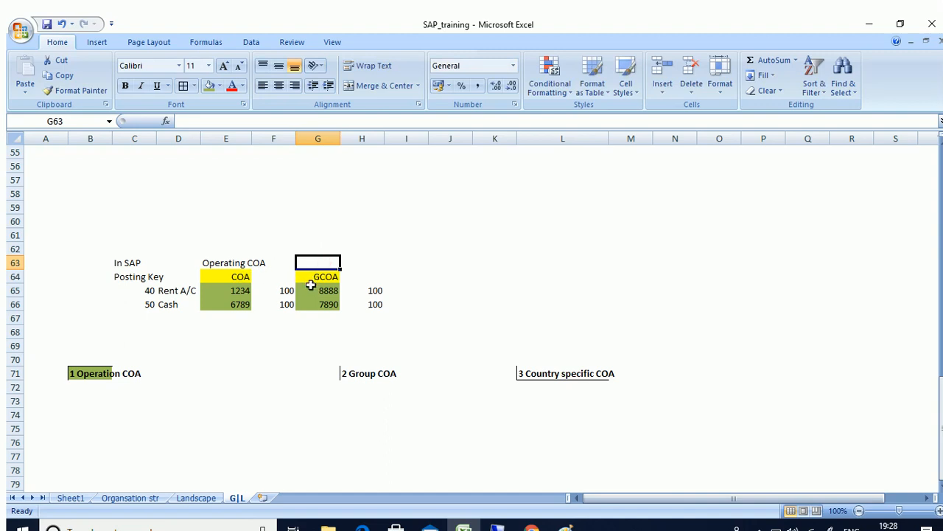
pyautogui.click(240, 299)
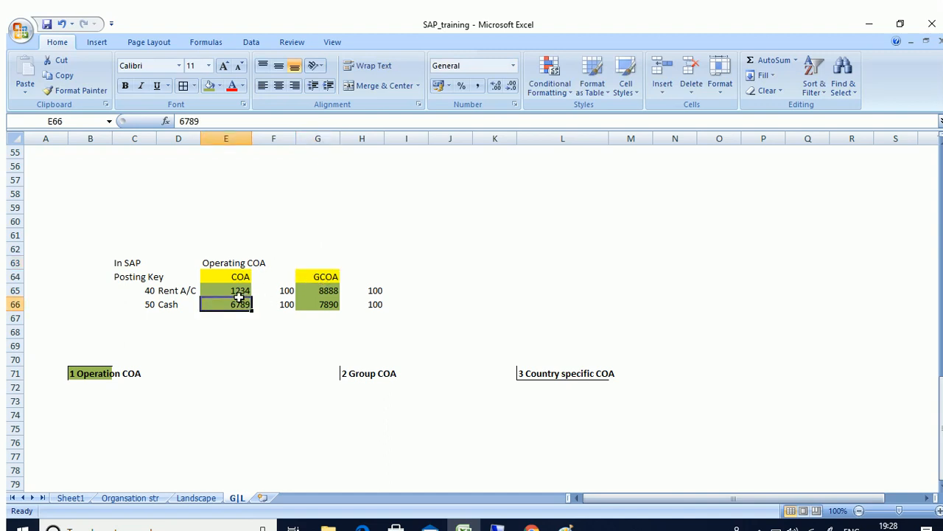
pyautogui.click(176, 292)
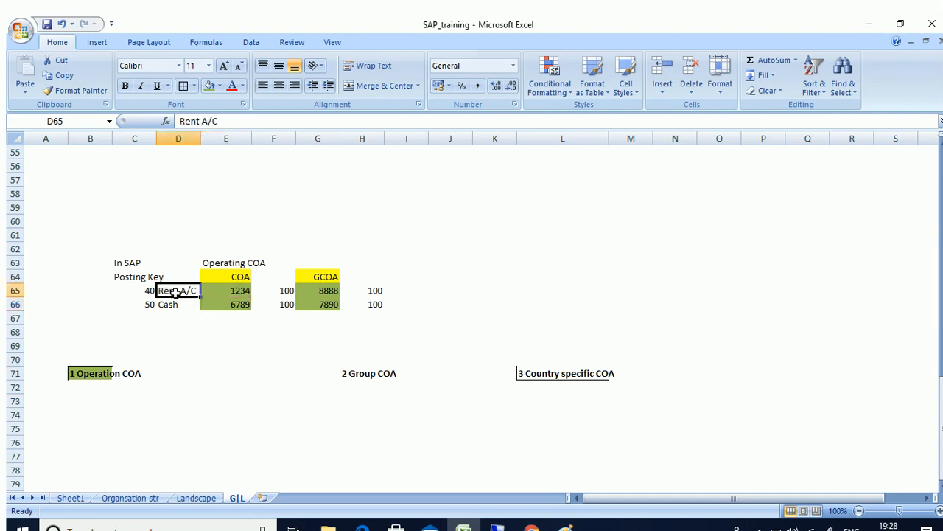
pyautogui.click(174, 303)
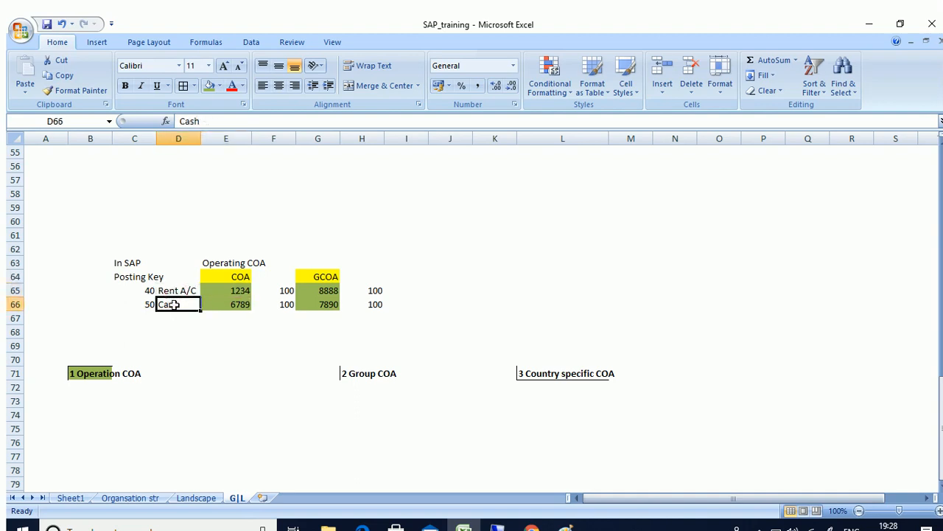
pyautogui.click(238, 292)
pyautogui.click(240, 302)
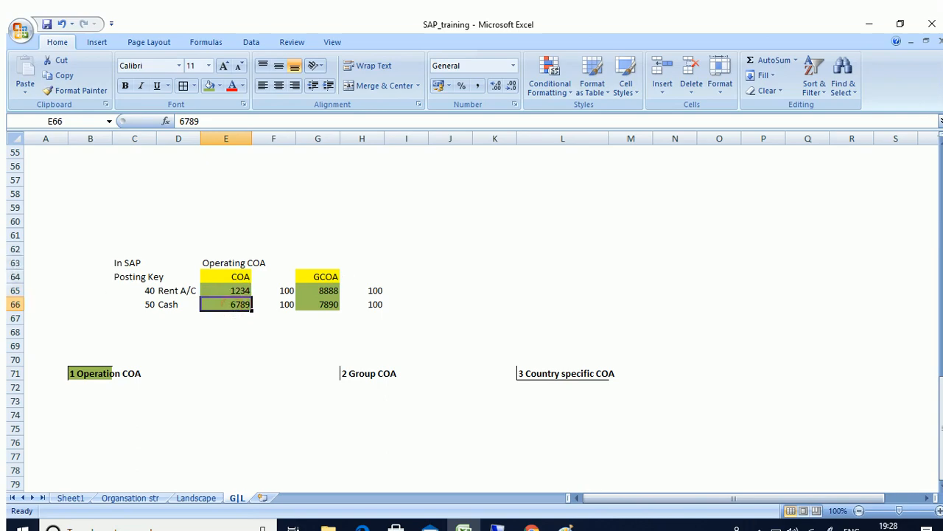
# Switch to SAP and check the chart of accounts code and the Group Chart of Accts field of the new entry again.
pyautogui.click(497, 525)
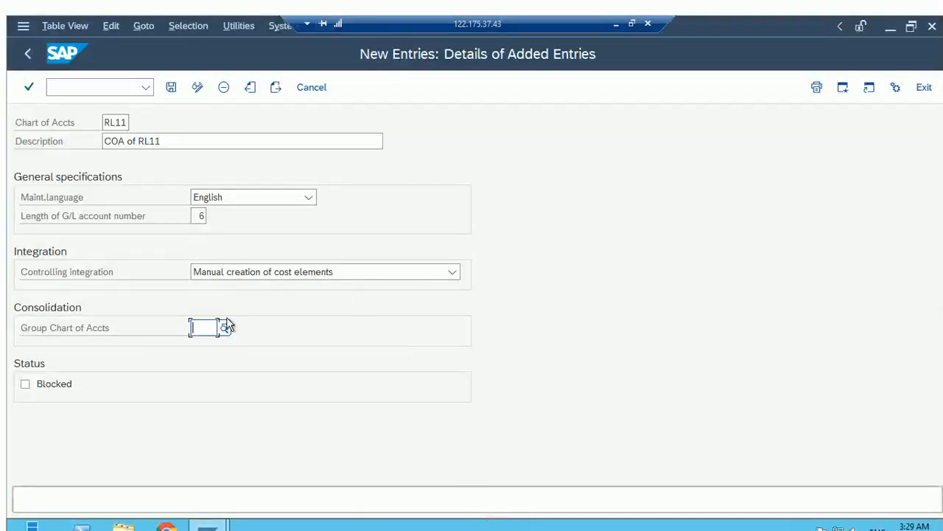
pyautogui.click(204, 327)
pyautogui.hotkey('alt', 'Tab')
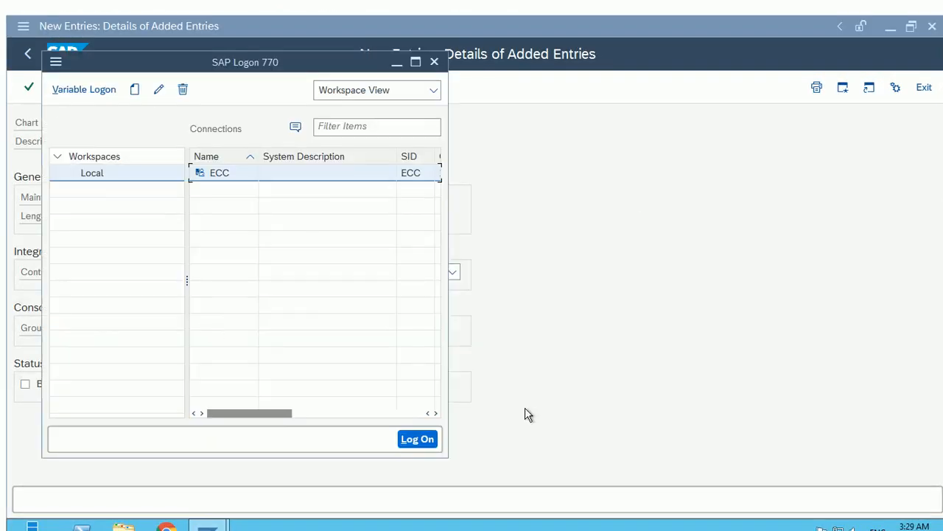
pyautogui.hotkey('alt', 'Tab')
pyautogui.click(482, 281)
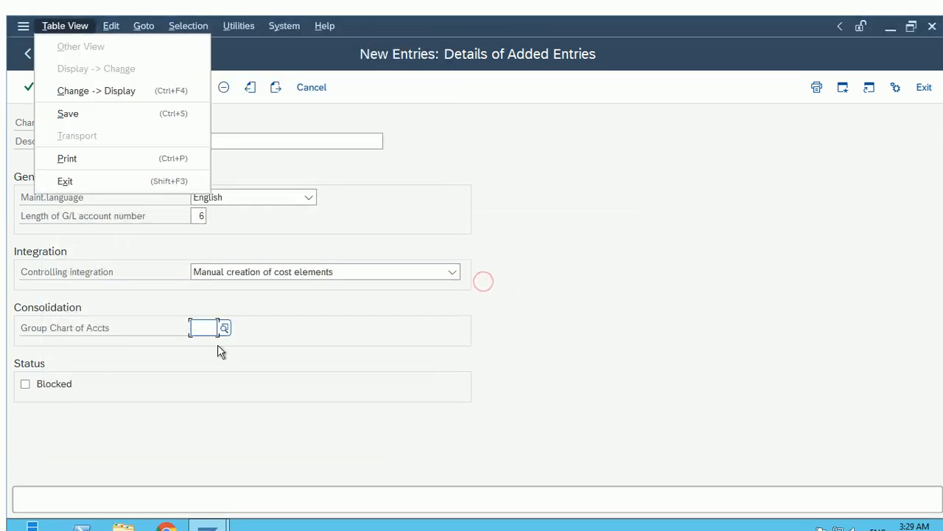
pyautogui.hotkey('alt', 'Tab')
# Switch to Excel and enter RL11 in cell E62 above Operating COA and RL13 in cell G62 above GCOA.
pyautogui.moveTo(618, 21)
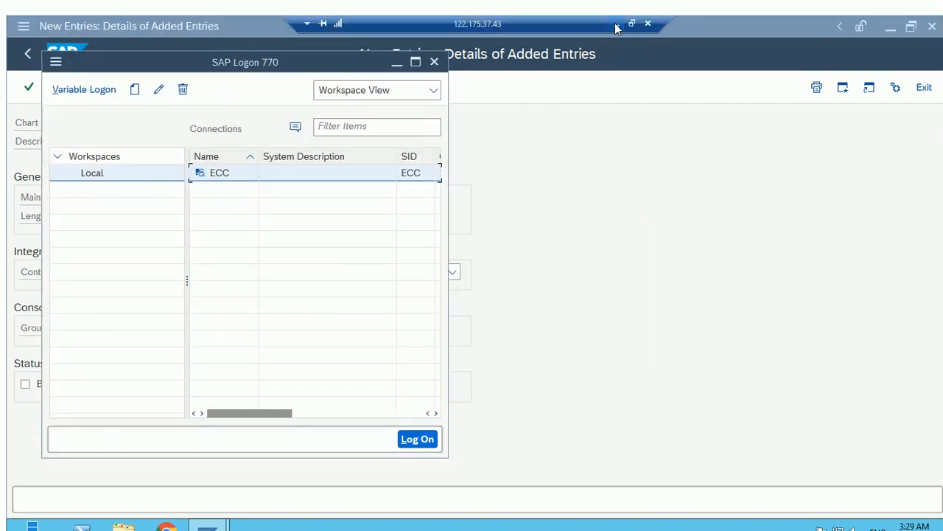
pyautogui.click(618, 24)
pyautogui.click(231, 250)
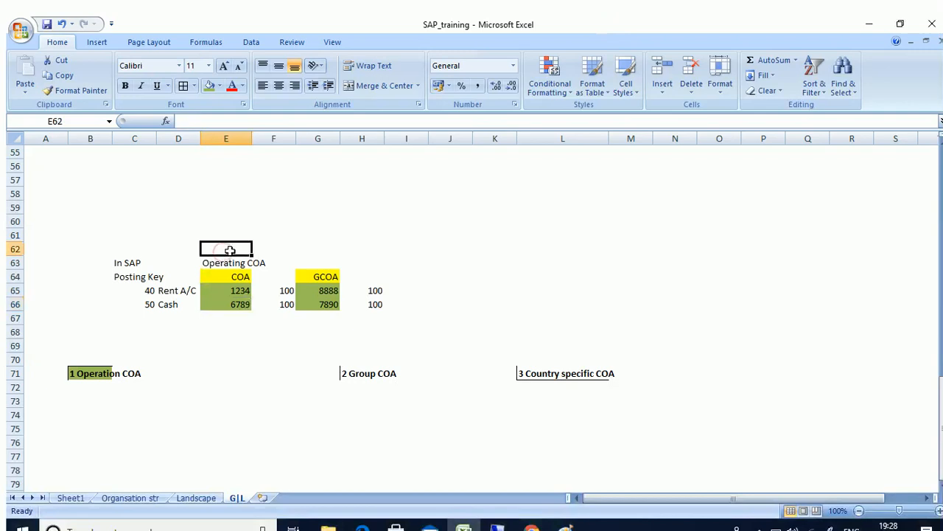
pyautogui.write('R')
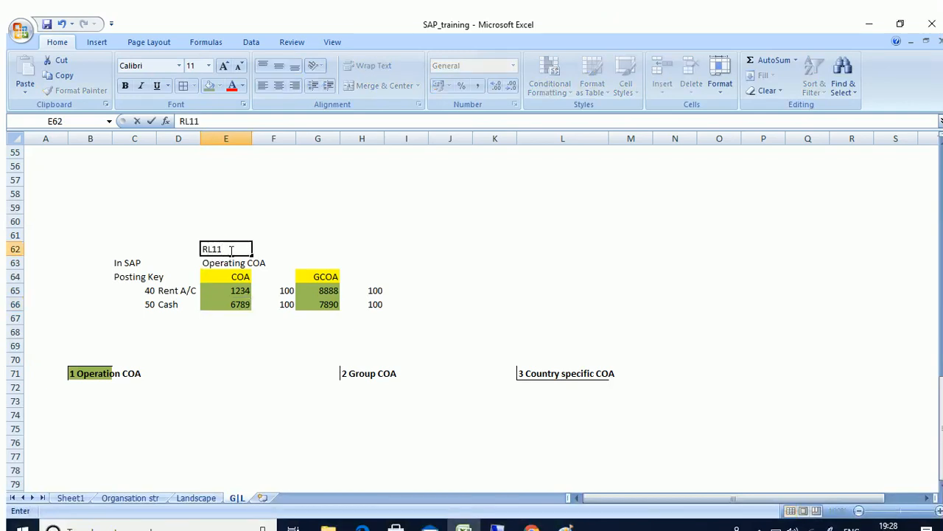
pyautogui.write('L11')
pyautogui.click(308, 252)
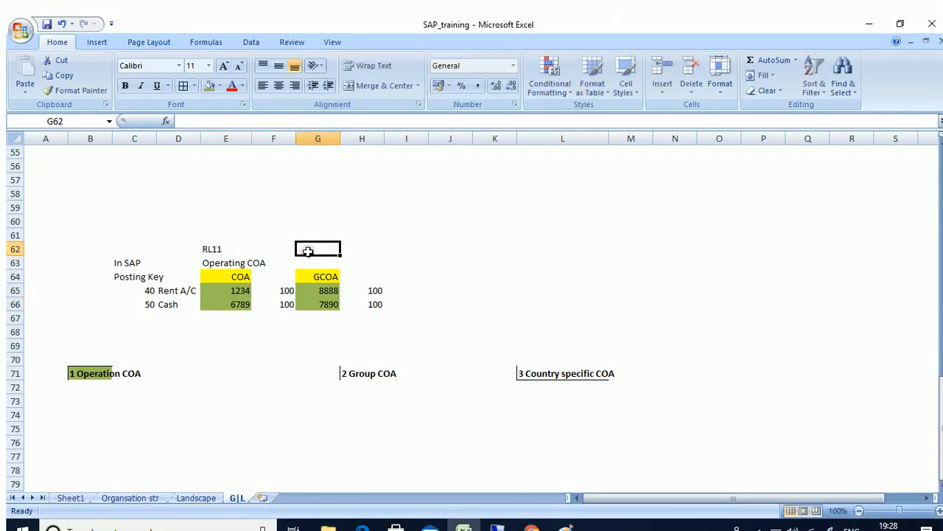
pyautogui.write('R')
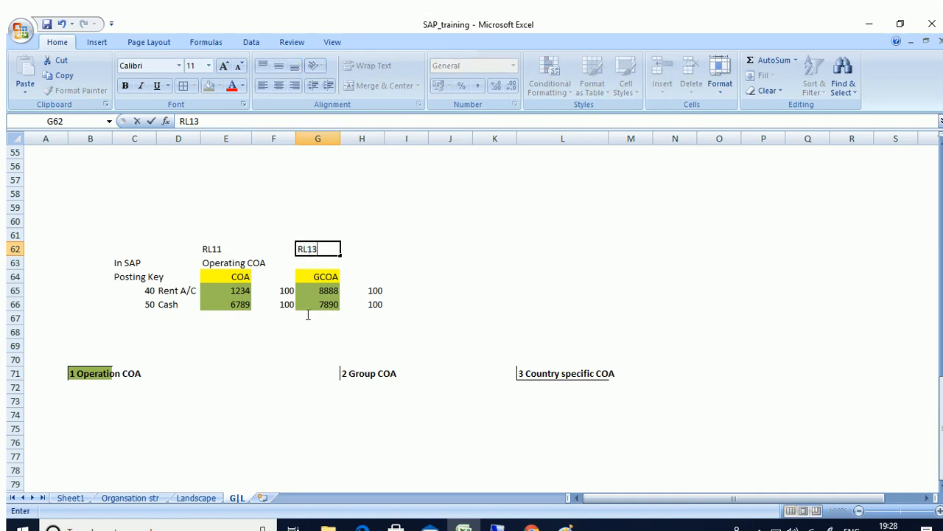
pyautogui.write('L13')
pyautogui.click(310, 364)
pyautogui.moveTo(214, 245); pyautogui.dragTo(236, 303)
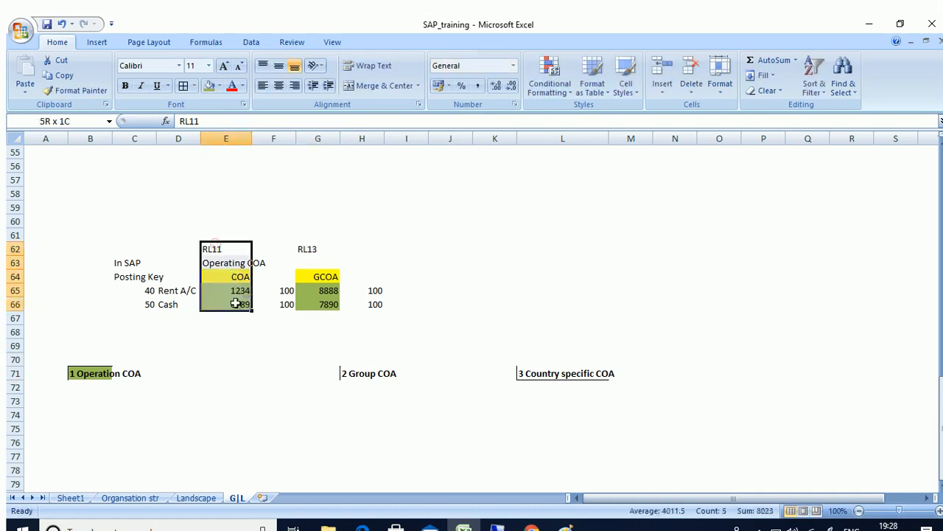
pyautogui.click(208, 250)
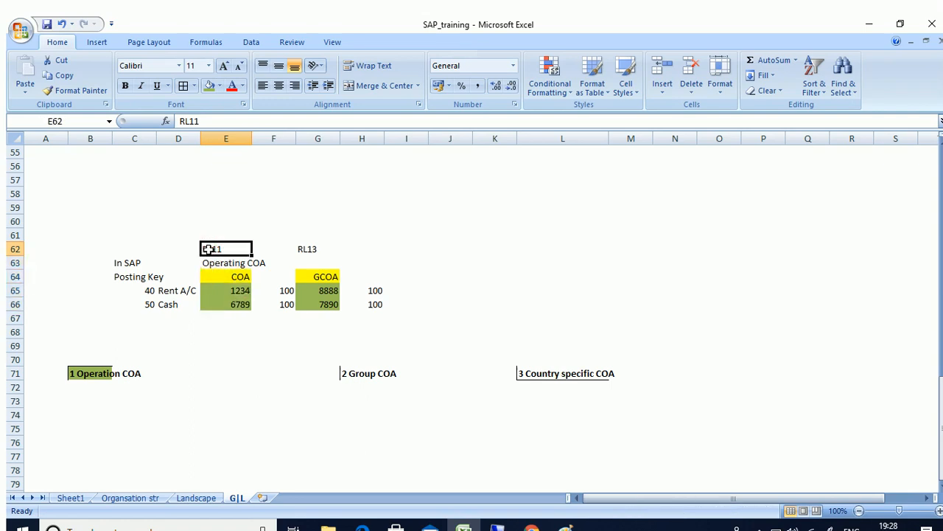
pyautogui.moveTo(219, 278); pyautogui.dragTo(221, 304)
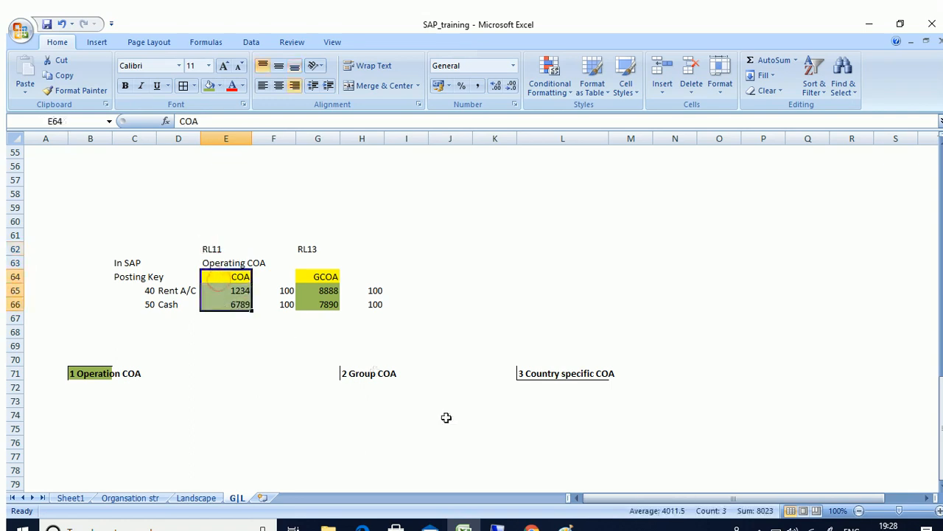
# Switch to SAP and enter RL13 as the Group Chart of Accts for the new chart of accounts entry.
pyautogui.click(498, 524)
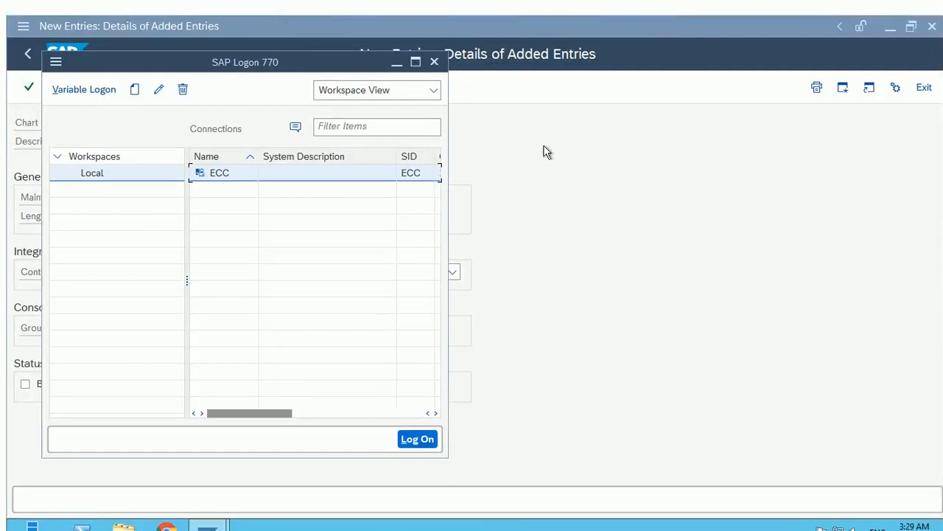
pyautogui.click(398, 63)
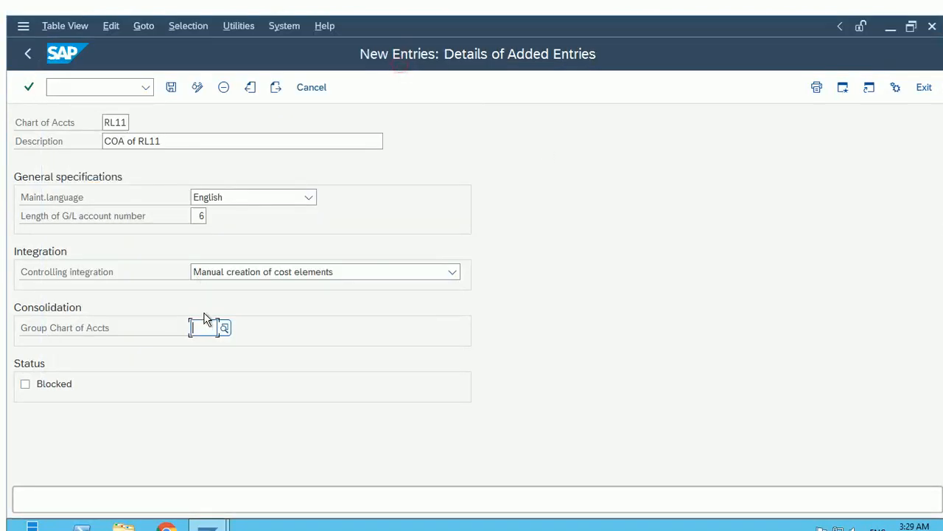
pyautogui.click(206, 327)
pyautogui.write('RL')
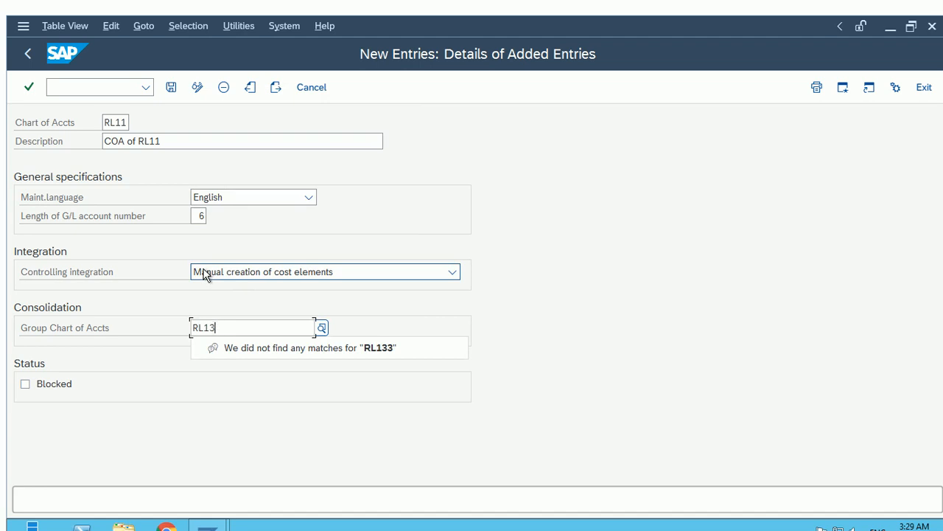
pyautogui.write('13')
pyautogui.click(580, 421)
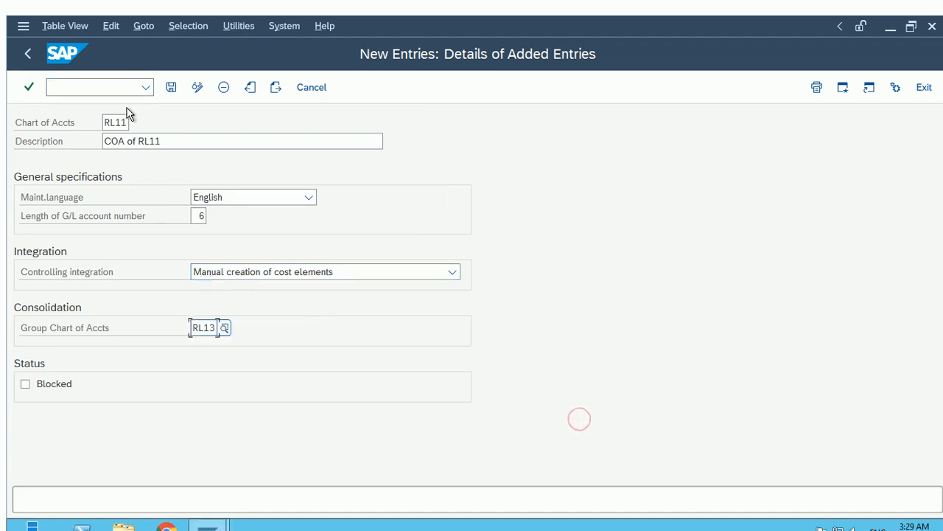
pyautogui.doubleClick(107, 121)
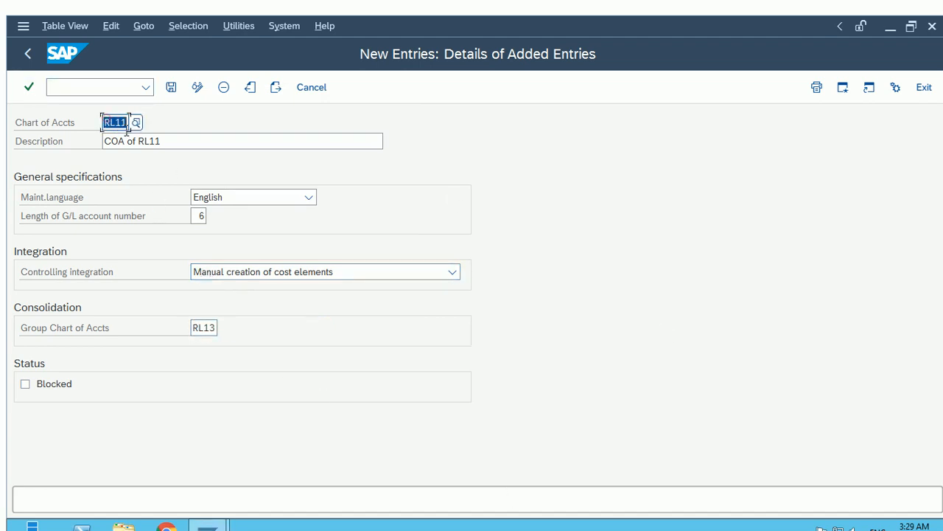
pyautogui.doubleClick(194, 329)
pyautogui.click(501, 370)
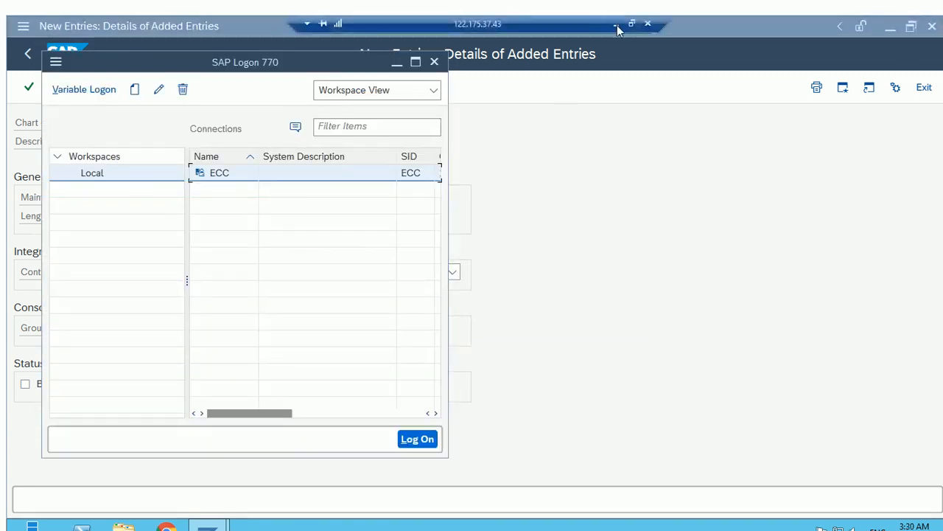
# Switch back to Excel and compare the COA column with the GCOA account numbers and amounts for Rent A/C and Cash.
pyautogui.click(618, 26)
pyautogui.moveTo(211, 274); pyautogui.dragTo(228, 304)
pyautogui.click(315, 280)
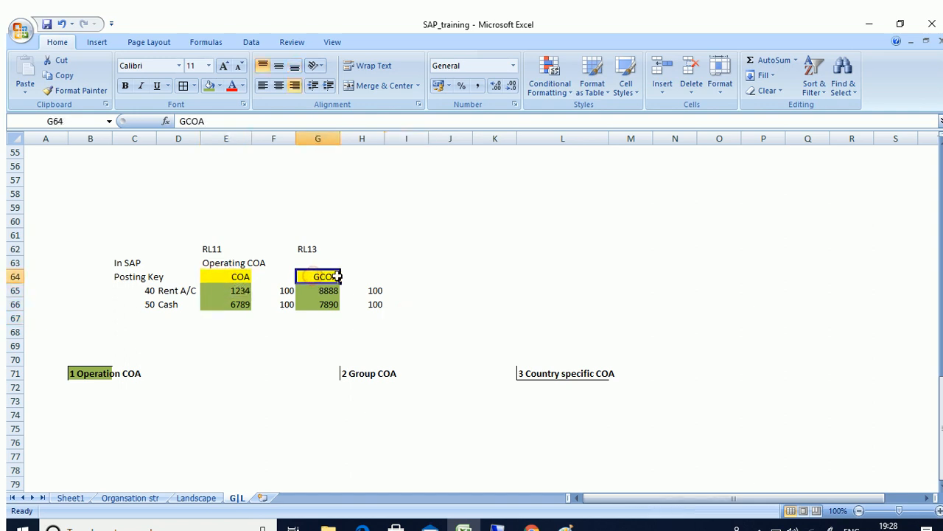
pyautogui.moveTo(315, 290); pyautogui.dragTo(375, 293)
pyautogui.click(321, 294)
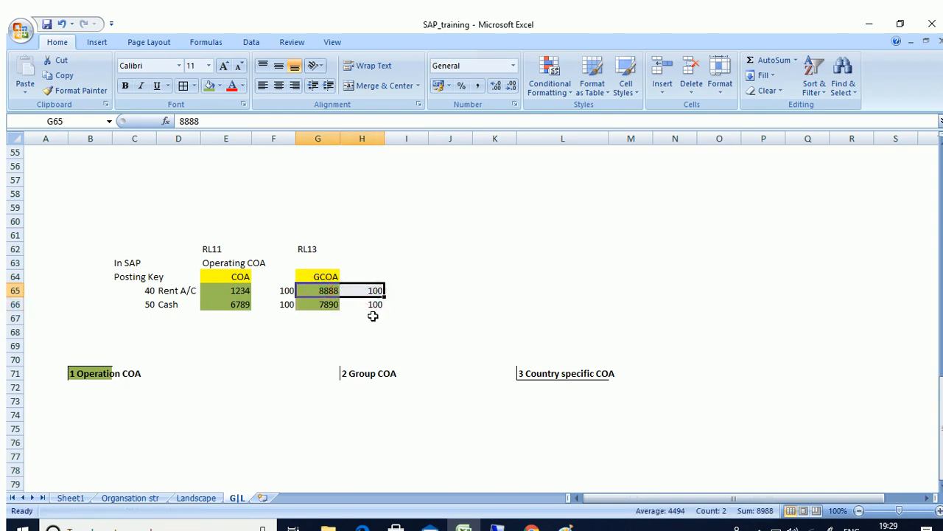
pyautogui.click(329, 304)
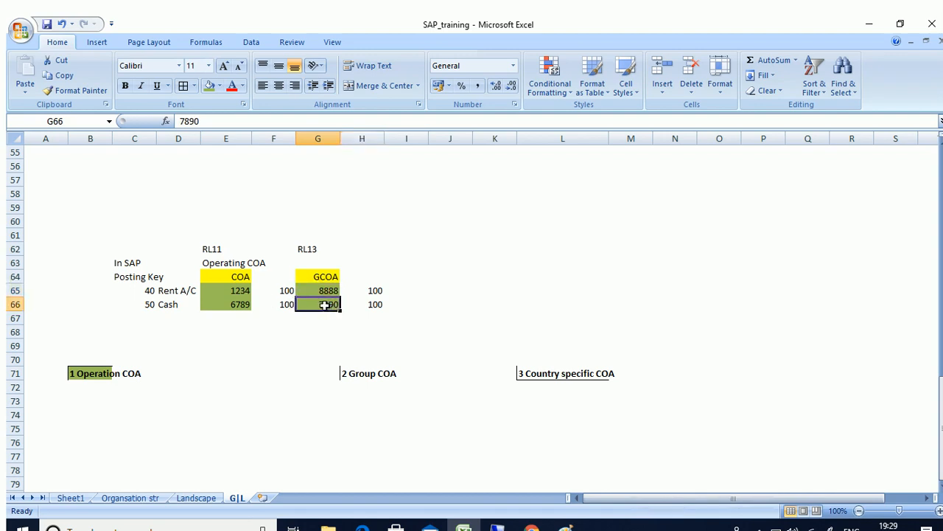
pyautogui.moveTo(325, 291); pyautogui.dragTo(327, 302)
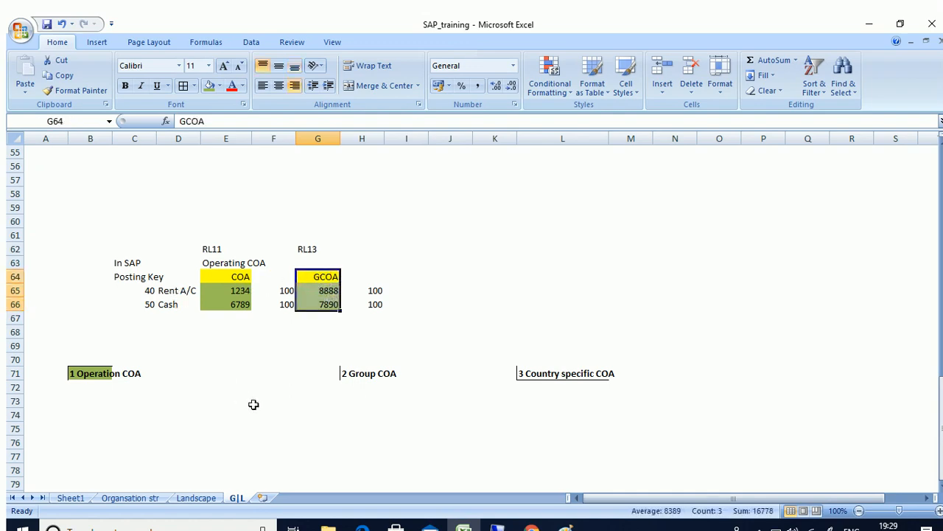
# Review the Operation, Group and Country specific COA rows in the Type of Chart of Account table.
pyautogui.scroll(7, 264, 419)
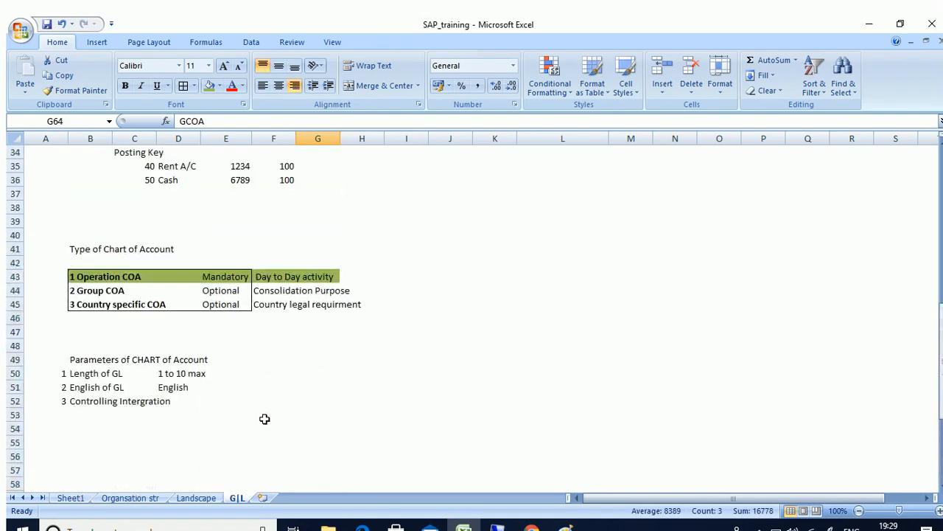
pyautogui.scroll(-3, 272, 391)
pyautogui.scroll(2, 272, 390)
pyautogui.moveTo(101, 248); pyautogui.dragTo(293, 265)
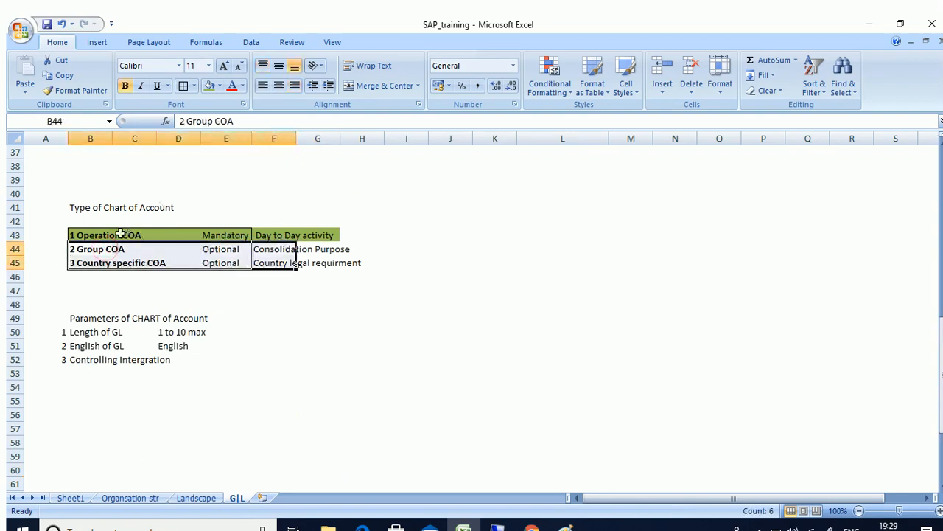
pyautogui.moveTo(103, 235); pyautogui.dragTo(323, 234)
pyautogui.click(390, 383)
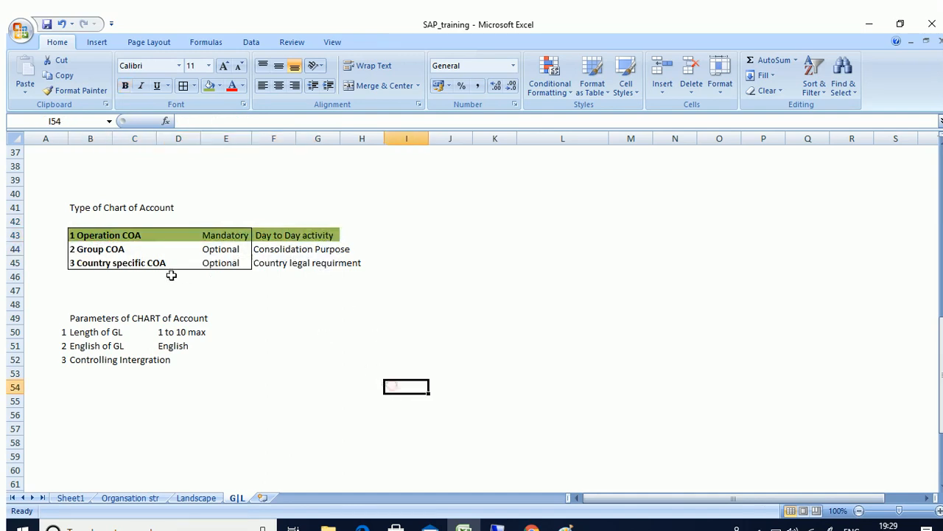
pyautogui.moveTo(101, 248); pyautogui.dragTo(225, 259)
# Switch to SAP and clear the Group Chart of Accts field of the RL11 entry.
pyautogui.click(494, 527)
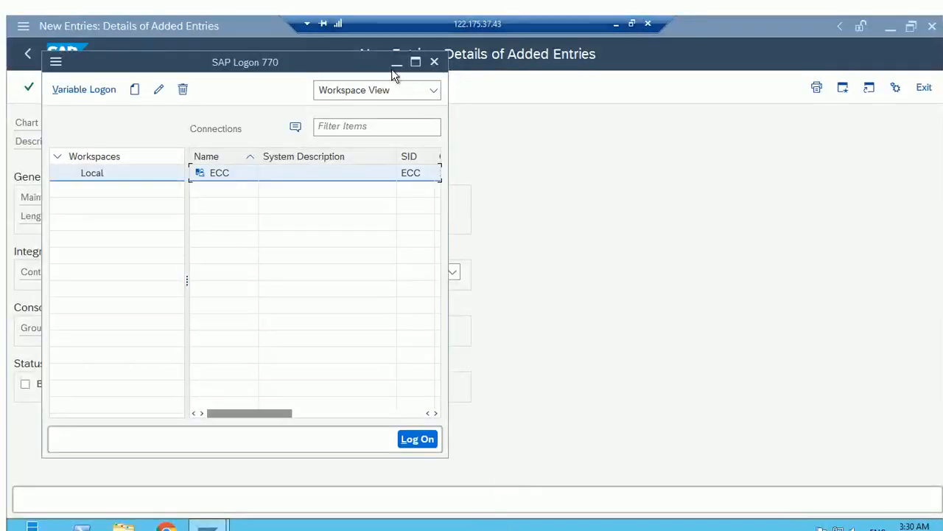
pyautogui.click(396, 64)
pyautogui.press('Delete')
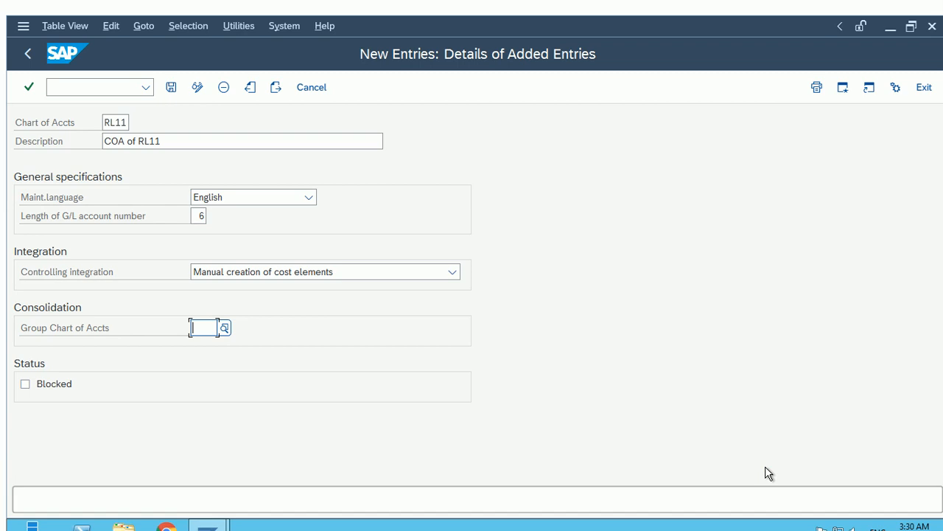
pyautogui.click(659, 421)
pyautogui.click(658, 374)
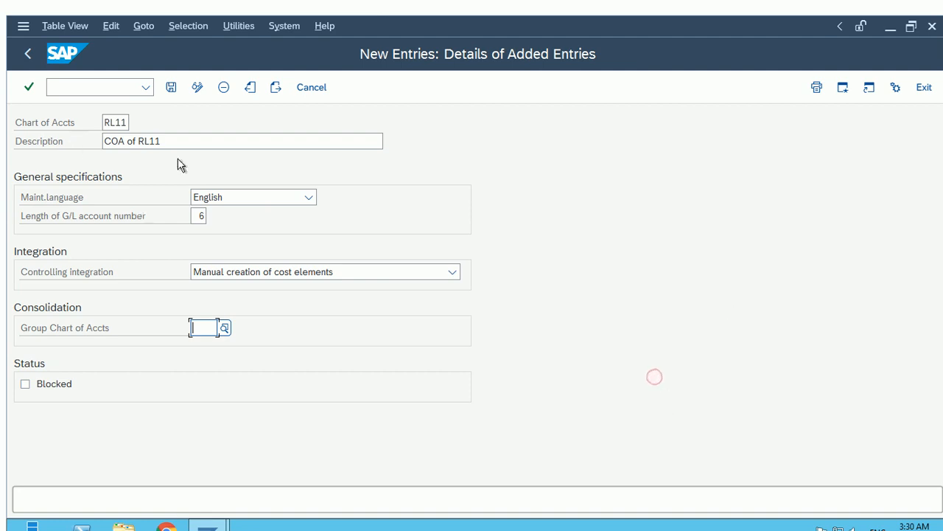
# Save the chart of accounts RL11 under the customizing request Reliance_changes.
pyautogui.click(171, 90)
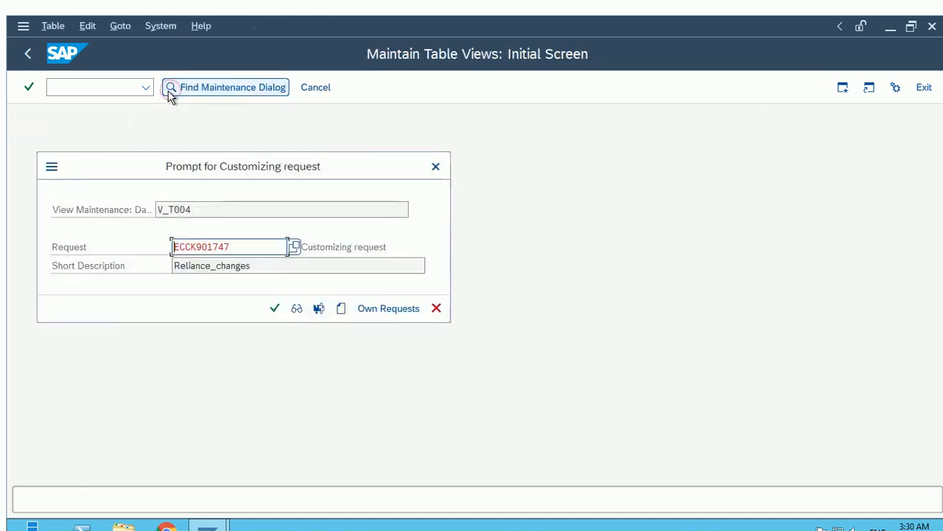
pyautogui.click(275, 309)
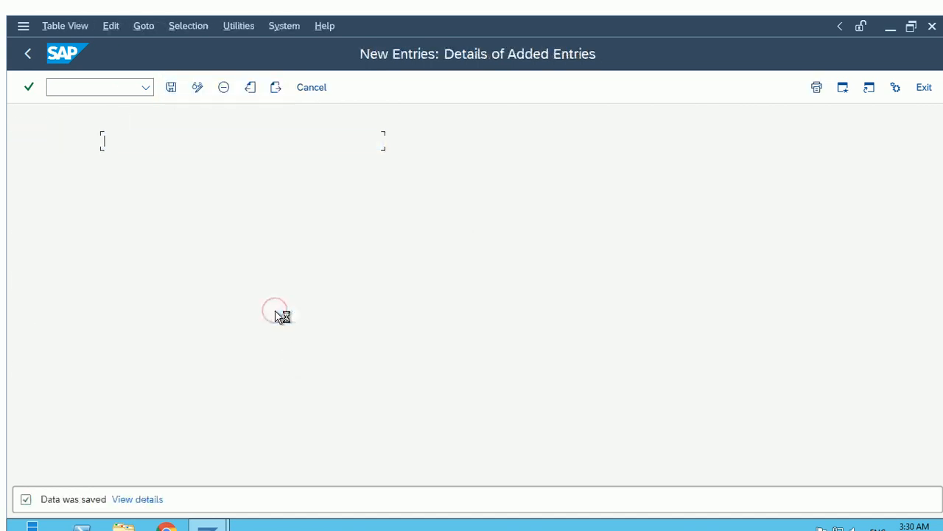
pyautogui.click(418, 367)
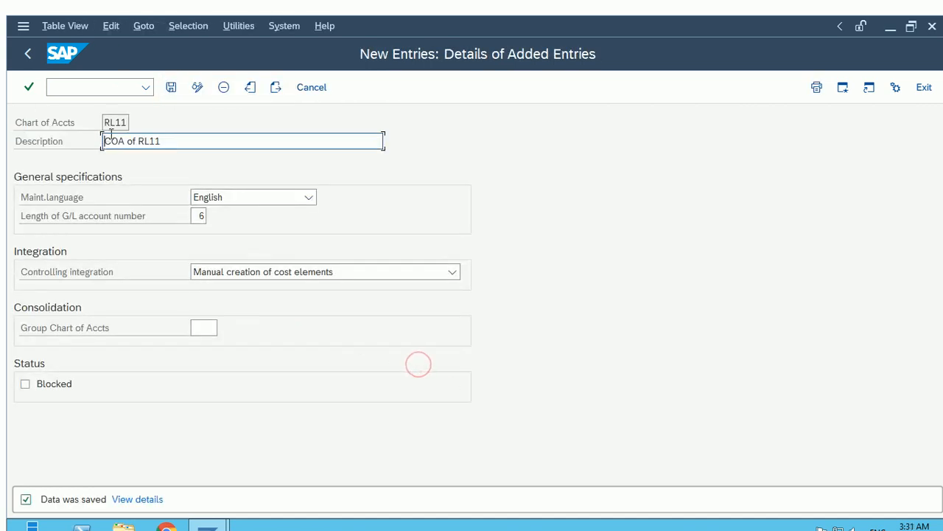
# Switch back to Excel and examine the Operation COA row in the Type of Chart of Account table.
pyautogui.hotkey('alt', 'Tab')
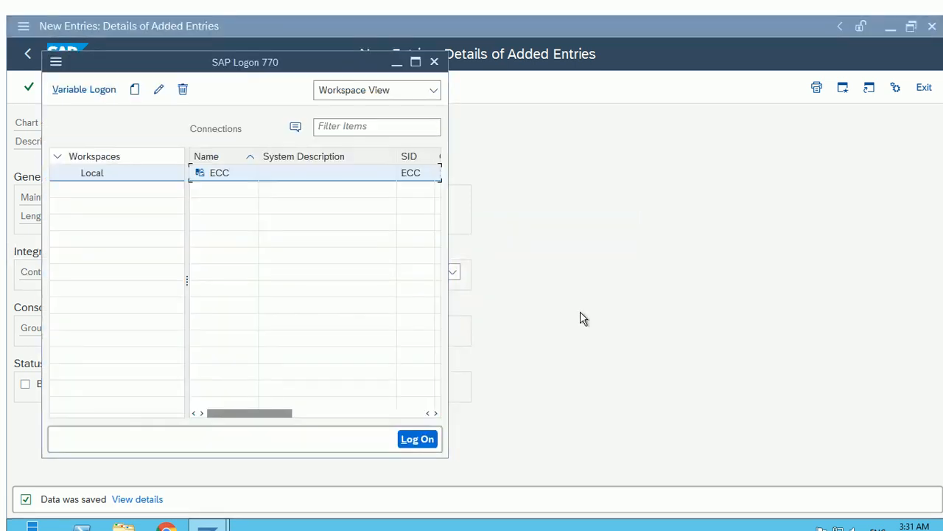
pyautogui.click(628, 313)
pyautogui.hotkey('alt', 'Tab')
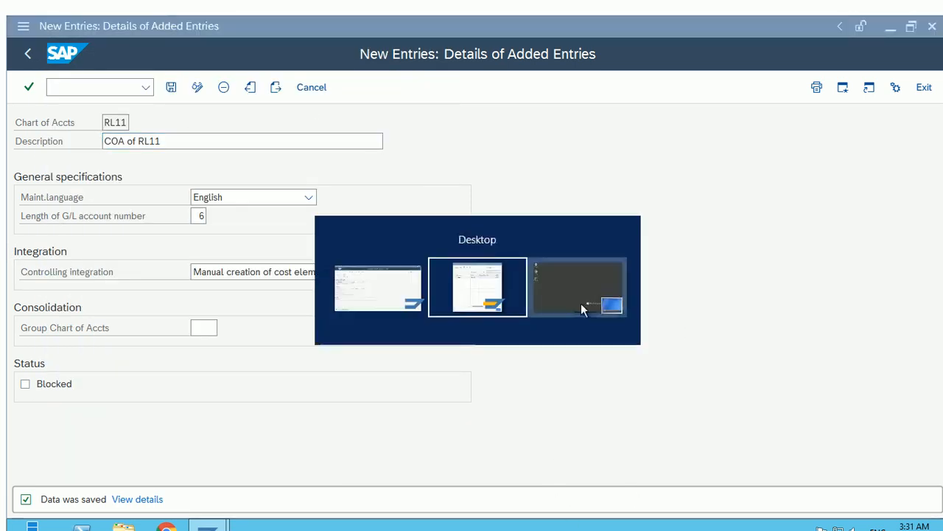
pyautogui.moveTo(587, 15)
pyautogui.click(617, 26)
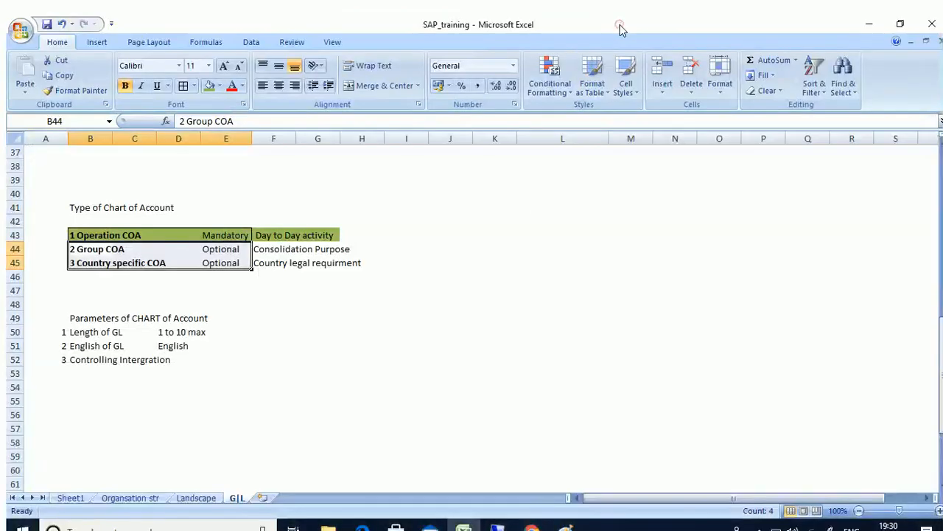
pyautogui.scroll(-7, 533, 358)
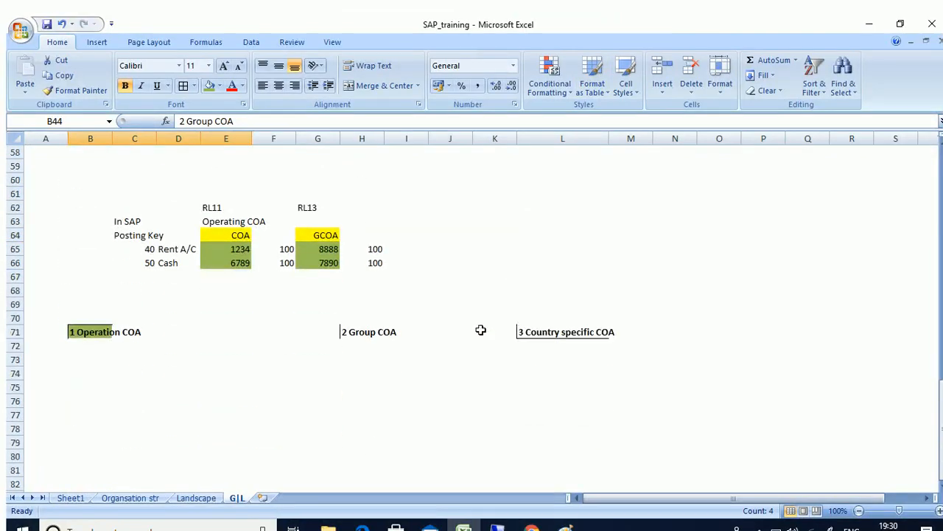
pyautogui.scroll(9, 154, 363)
pyautogui.scroll(-2, 321, 312)
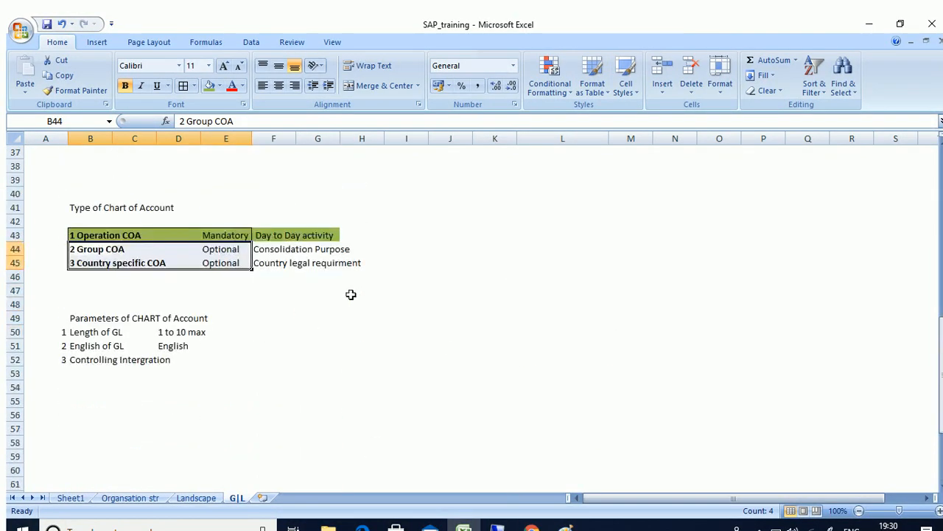
pyautogui.click(111, 236)
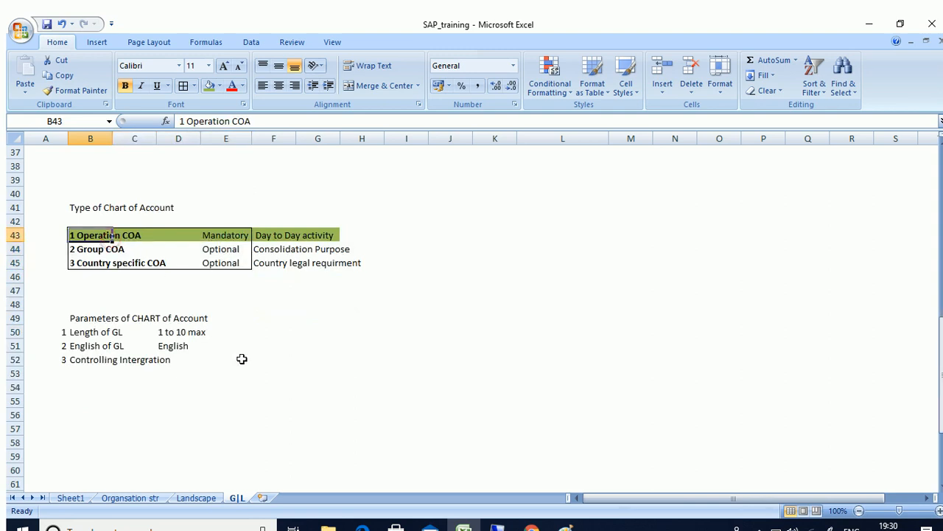
pyautogui.click(310, 341)
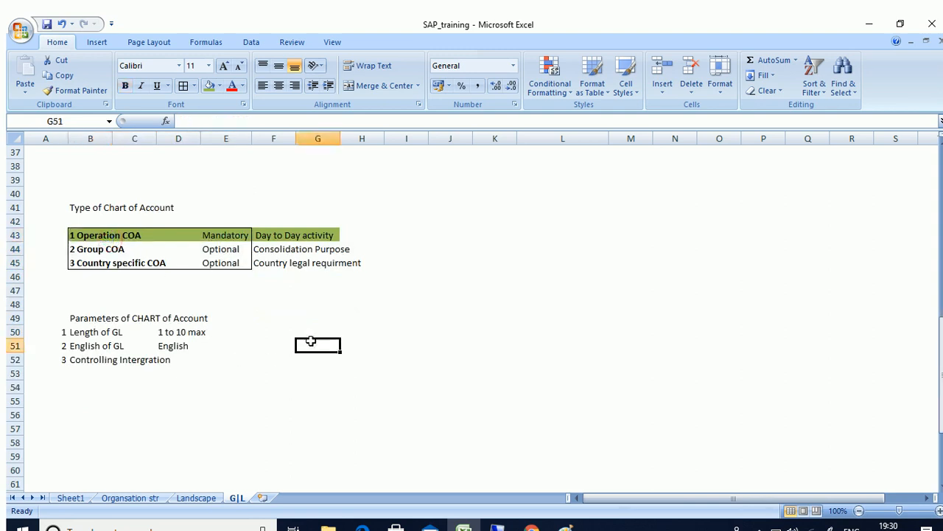
pyautogui.click(107, 235)
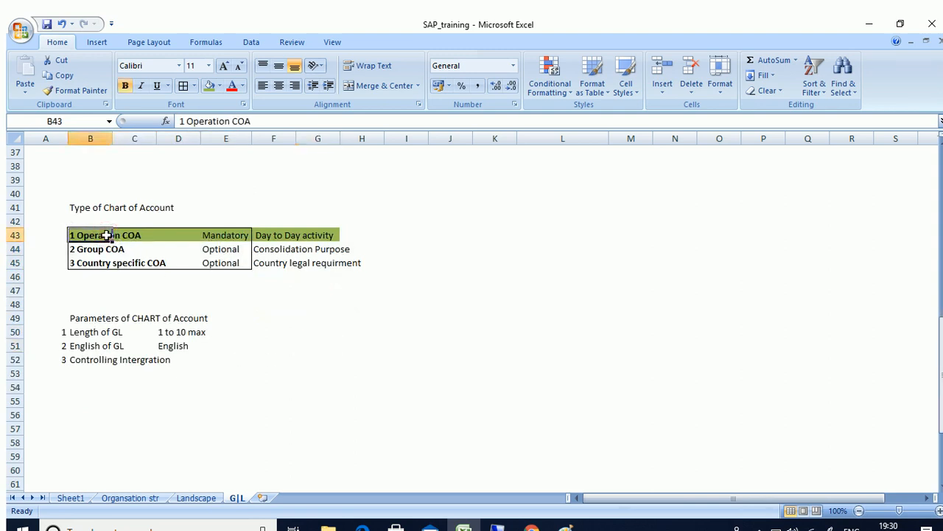
# Review the Country specific, Group and Operation COA rows in the Type of Chart of Account table.
pyautogui.click(104, 263)
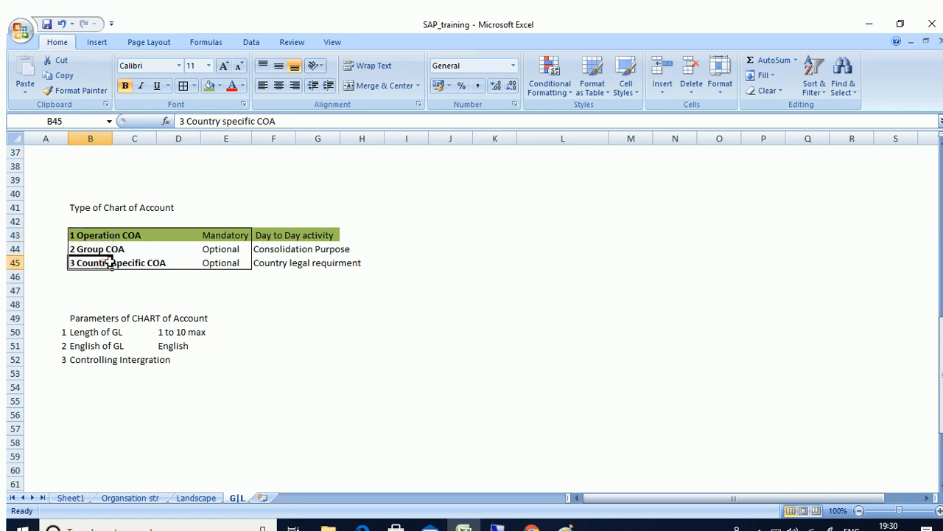
pyautogui.click(372, 361)
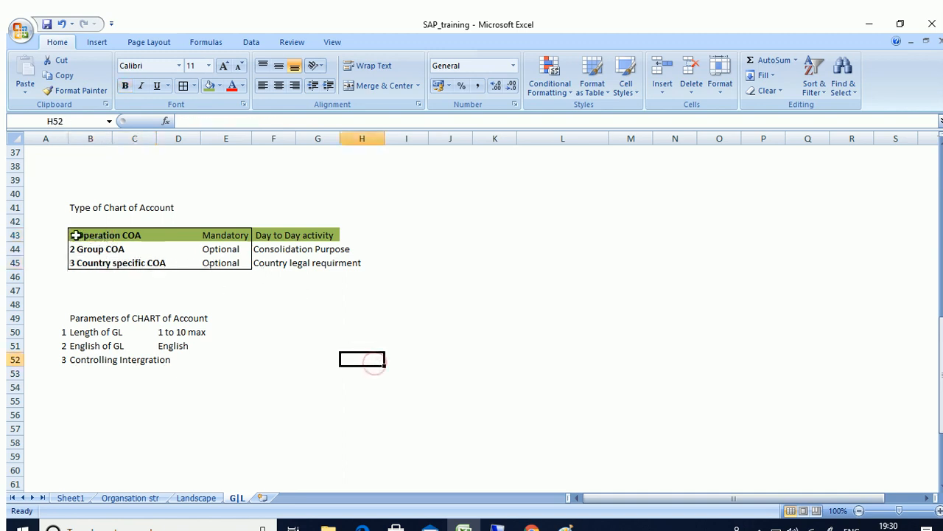
pyautogui.click(107, 249)
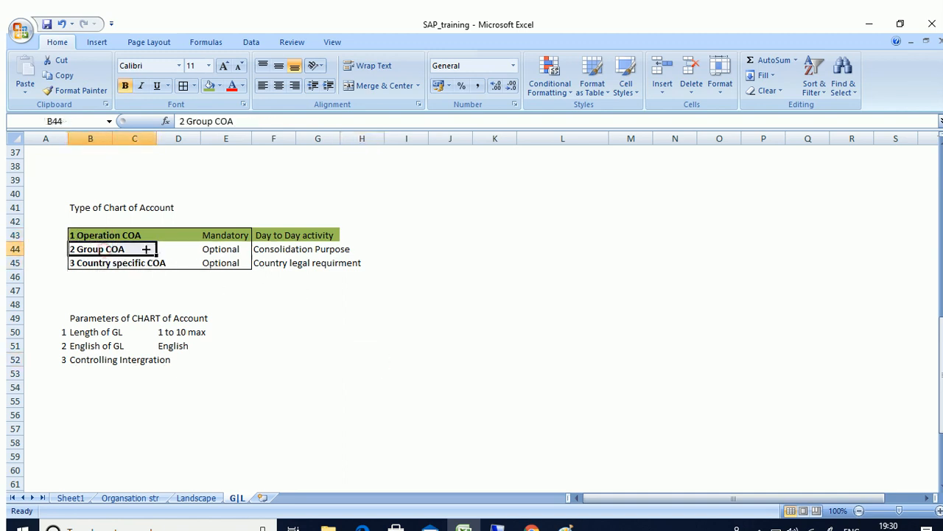
pyautogui.click(106, 235)
pyautogui.click(549, 370)
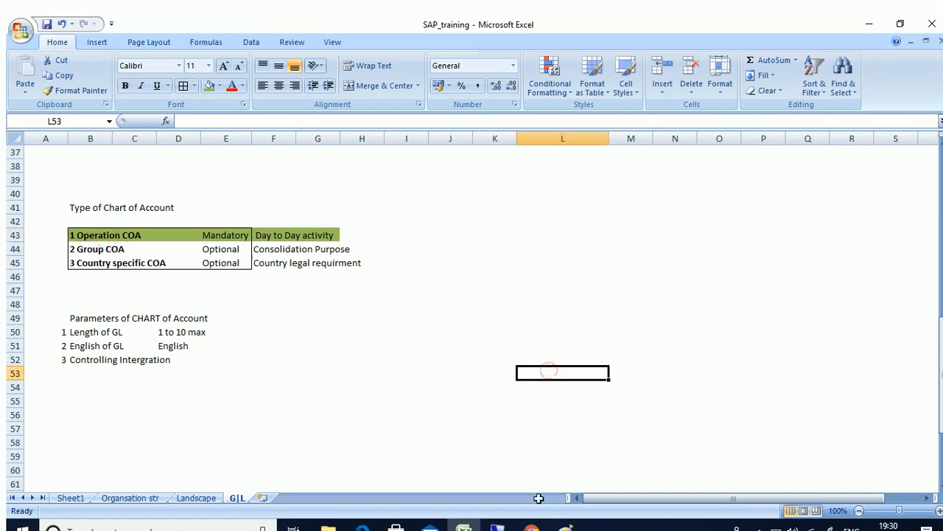
# Switch to SAP, minimize the SAP Logon window and save the RL11 chart of accounts entry again.
pyautogui.click(497, 525)
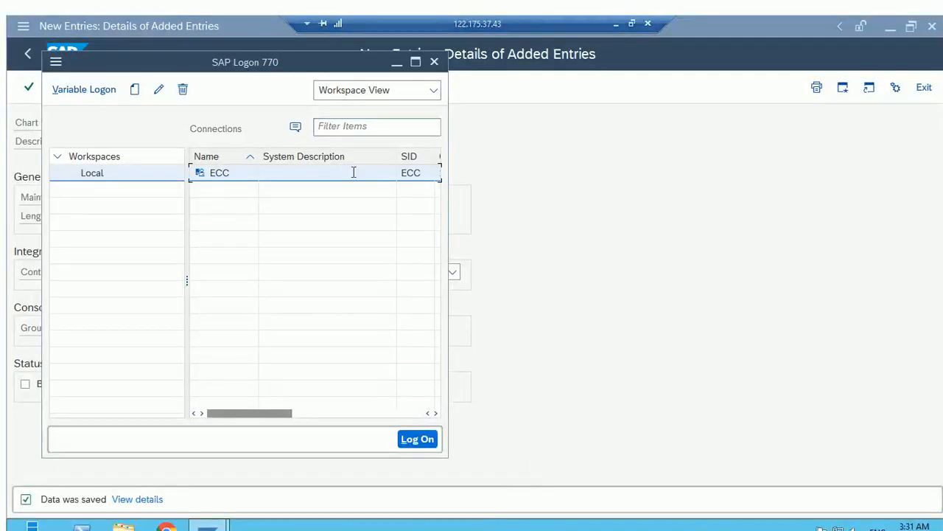
pyautogui.click(395, 63)
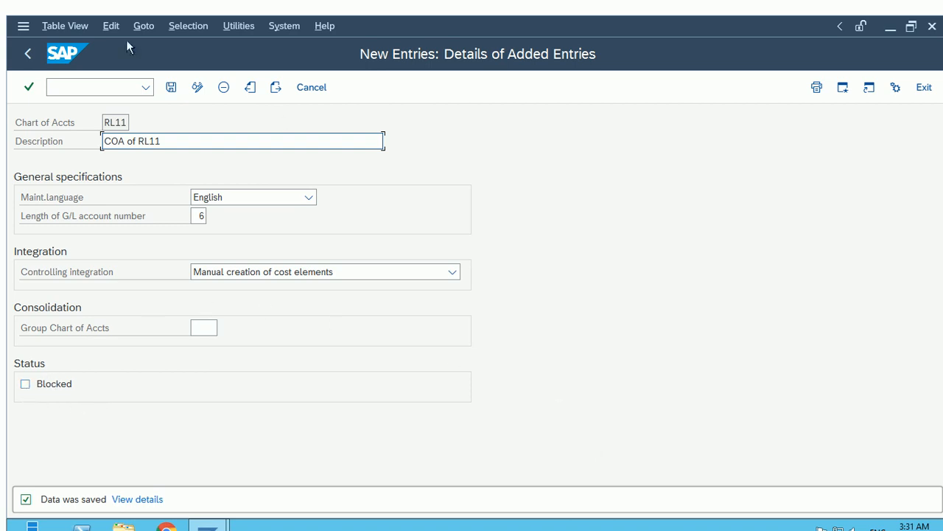
pyautogui.click(171, 88)
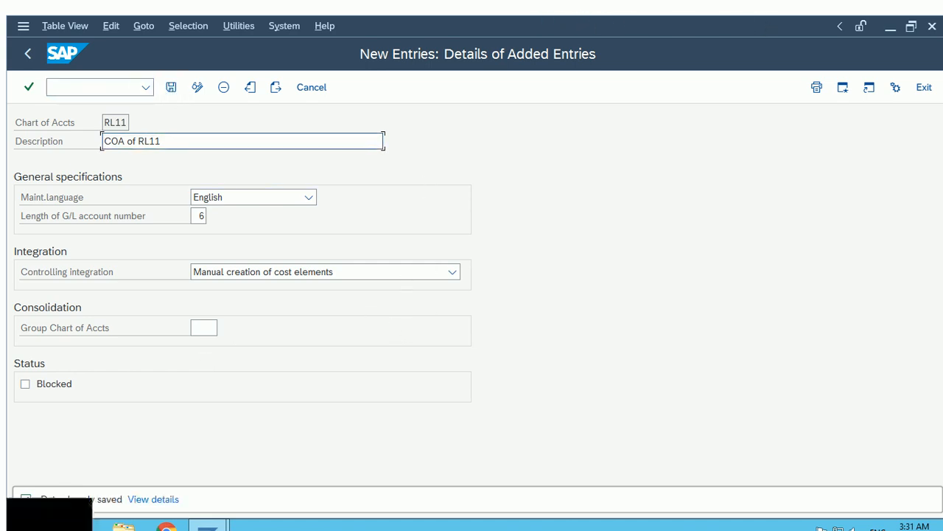
# Switch to Excel and look up the T-code for Assing Chart of Account on Sheet1.
pyautogui.moveTo(623, 20)
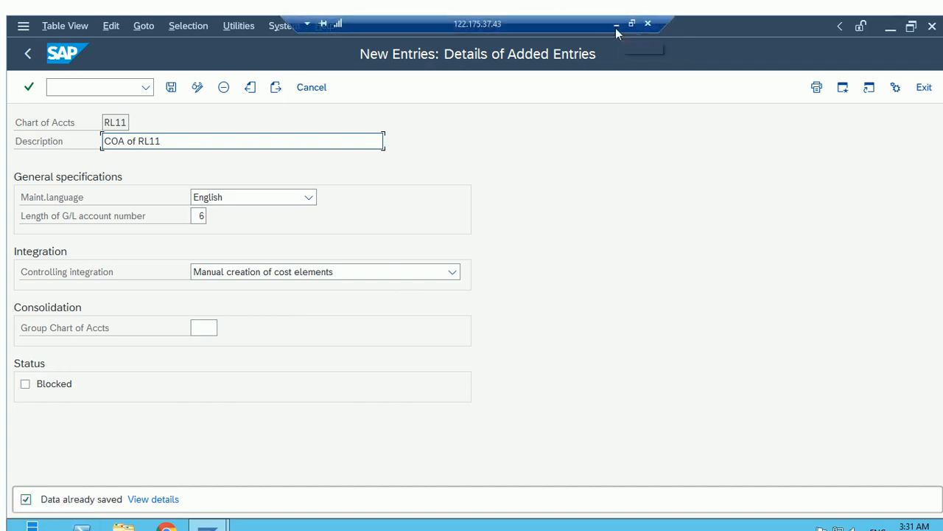
pyautogui.click(615, 28)
pyautogui.click(70, 498)
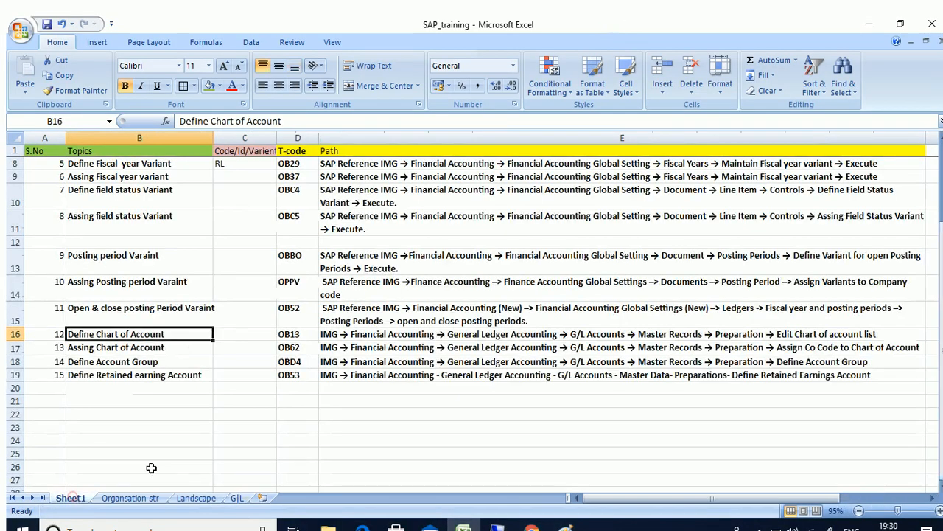
pyautogui.click(131, 349)
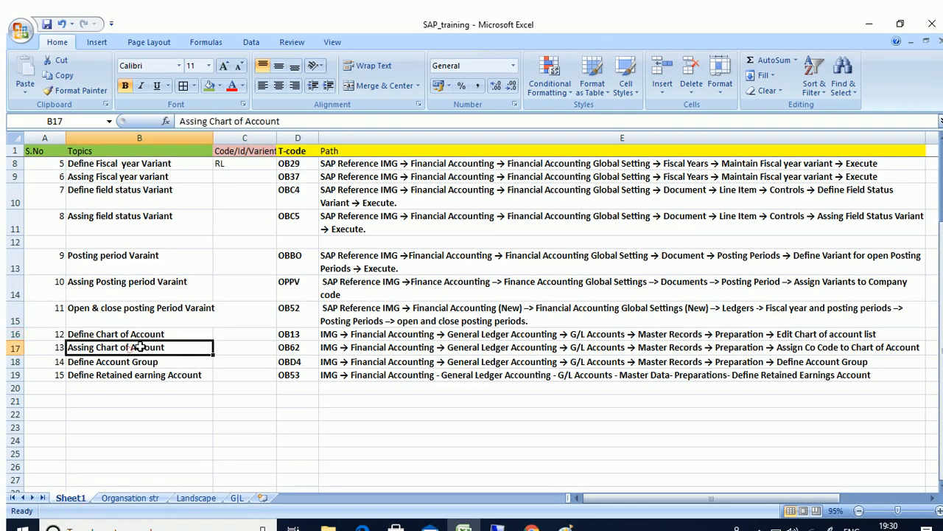
pyautogui.click(288, 347)
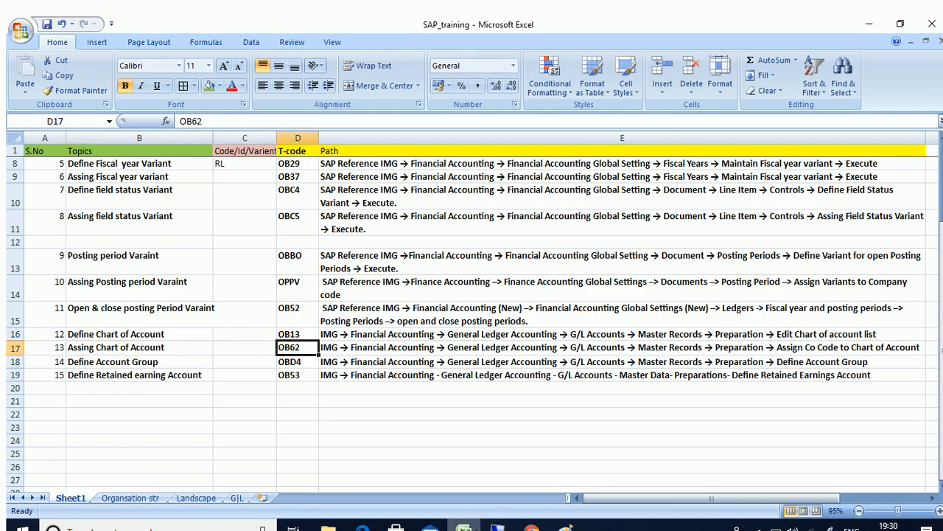
# Switch to SAP and open transaction OB62 for assigning company codes to a chart of accounts.
pyautogui.click(498, 524)
pyautogui.click(125, 89)
pyautogui.write('/n')
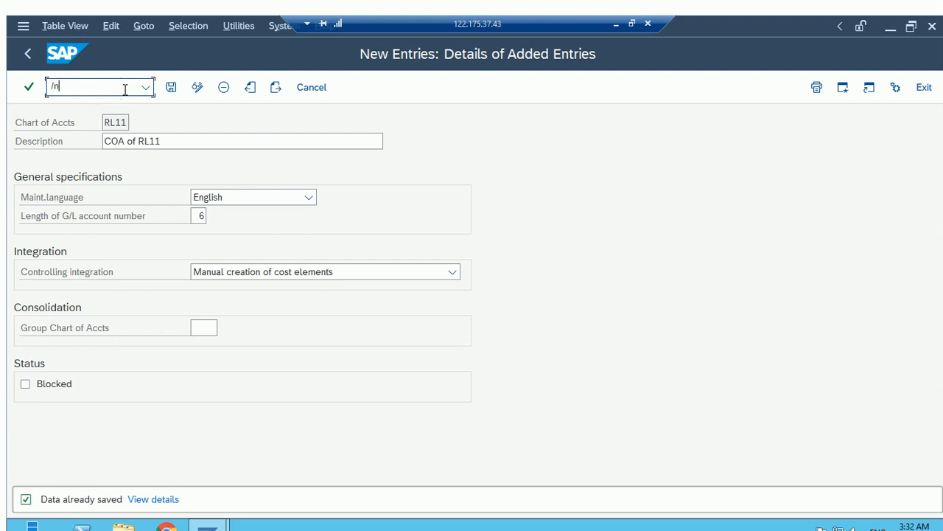
pyautogui.write('ob62')
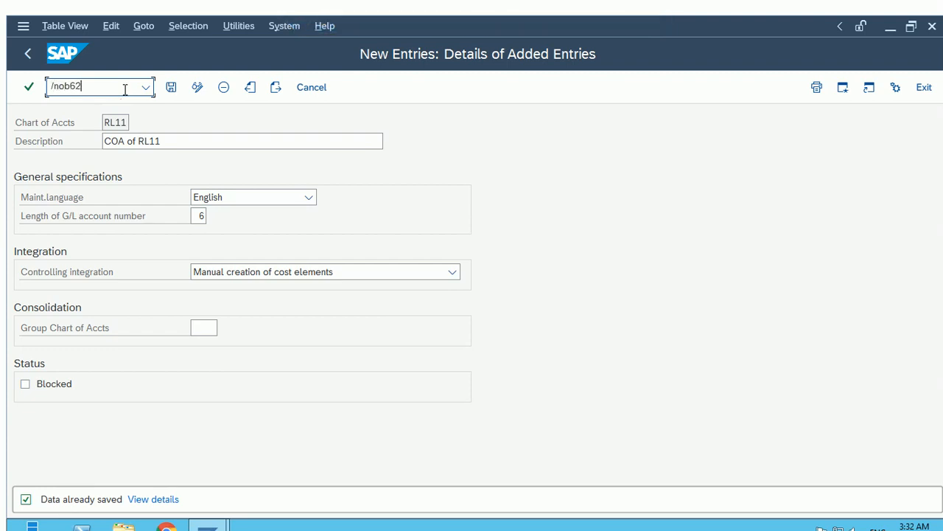
pyautogui.press('Return')
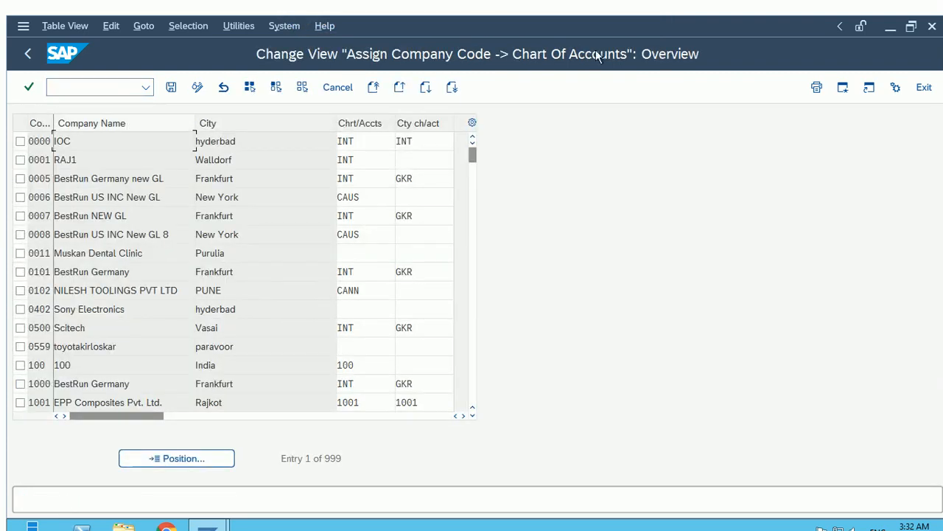
# Position the company code list at entry RL11.
pyautogui.click(202, 462)
pyautogui.write('RL11')
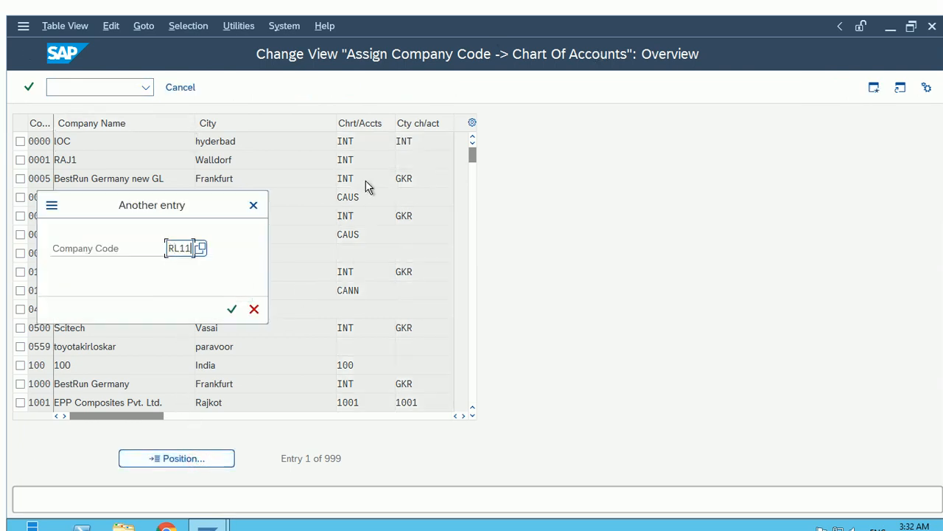
pyautogui.press('Return')
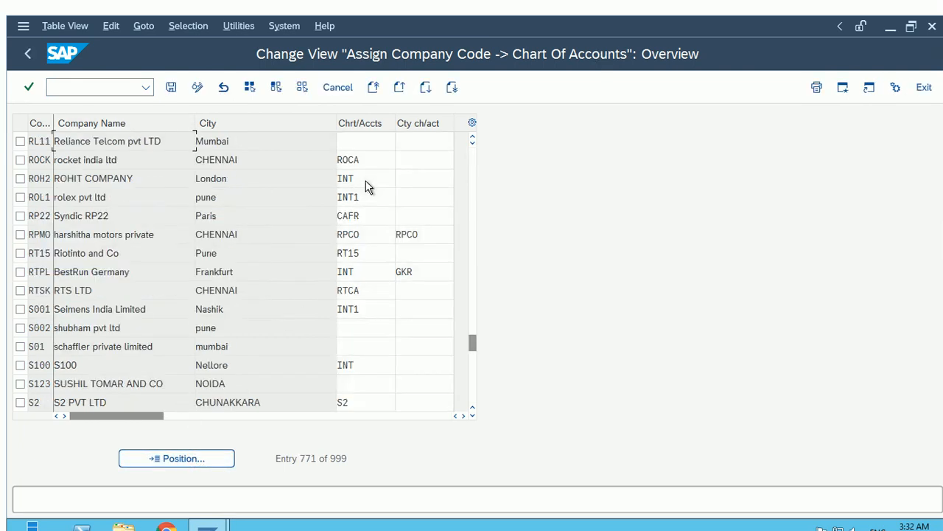
# Find chart of accounts RL11 in the value list and assign it to company code RL11.
pyautogui.click(363, 140)
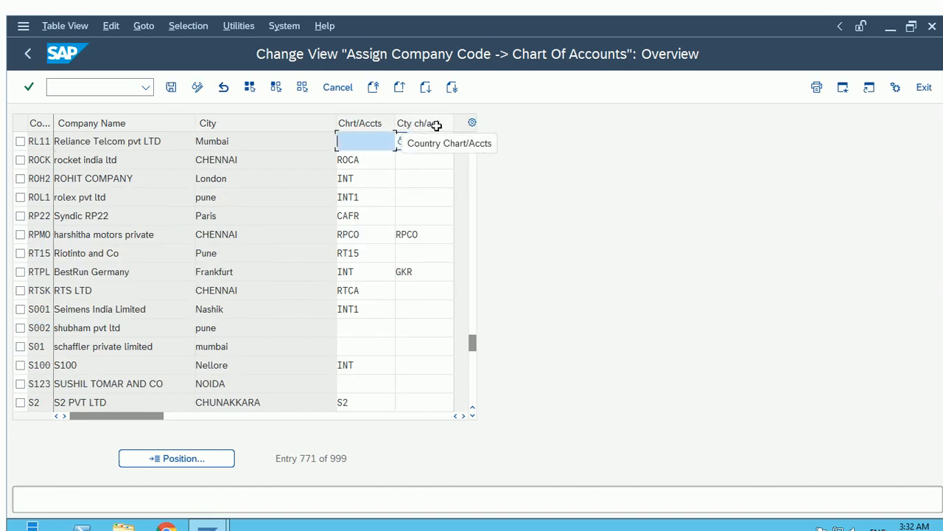
pyautogui.click(368, 145)
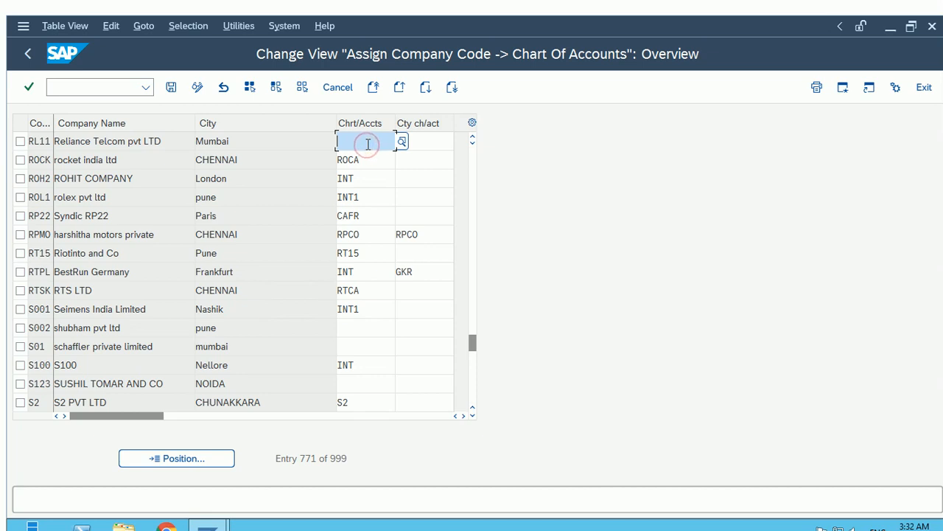
pyautogui.click(429, 142)
pyautogui.click(371, 144)
pyautogui.click(403, 144)
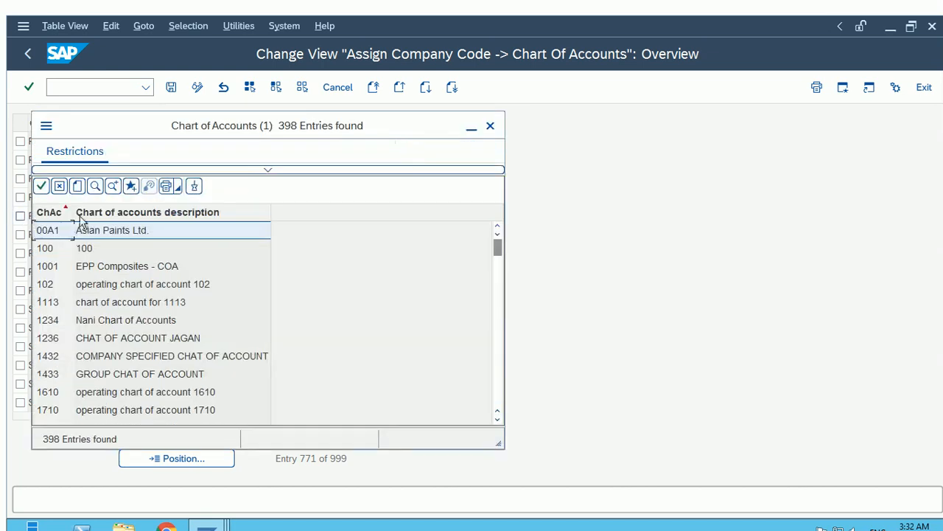
pyautogui.click(95, 186)
pyautogui.write('RL11')
pyautogui.press('Return')
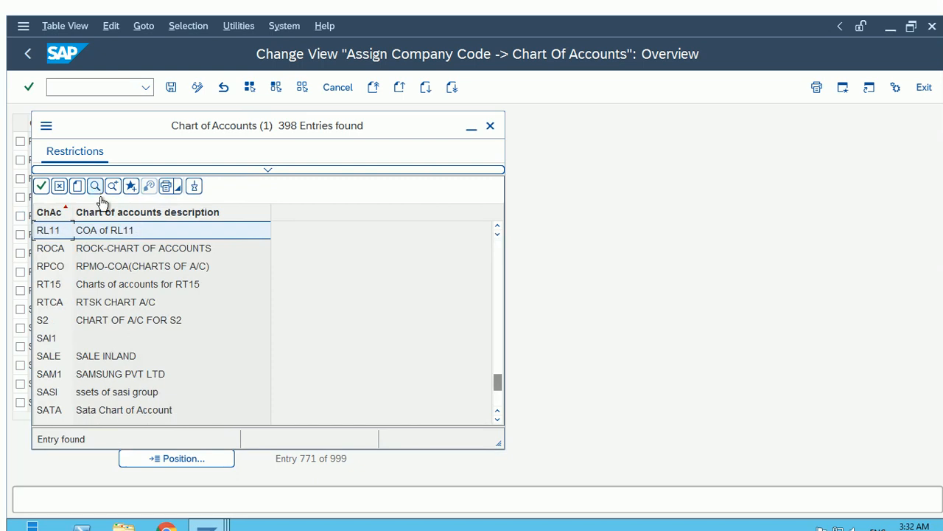
pyautogui.doubleClick(136, 230)
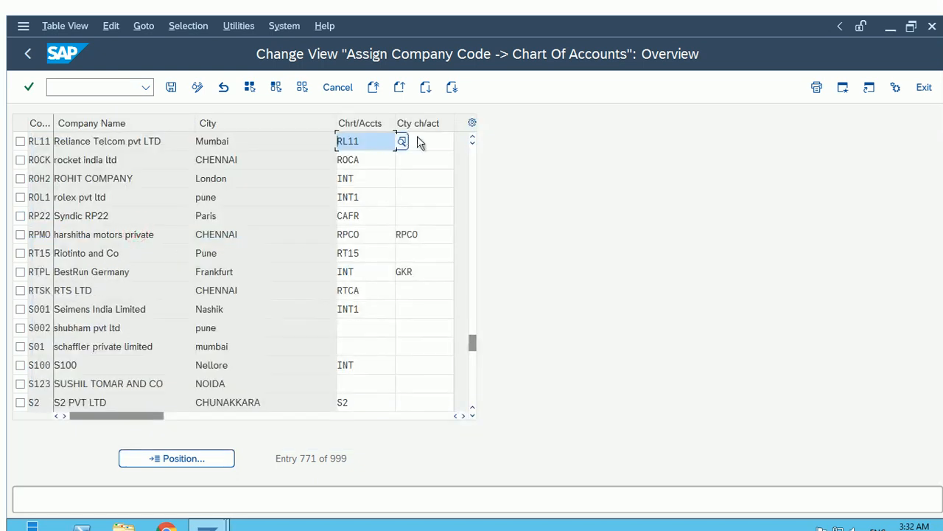
# Leave the country chart of accounts blank and save the RL11 assignment under the customizing request Reliance_changes.
pyautogui.click(434, 143)
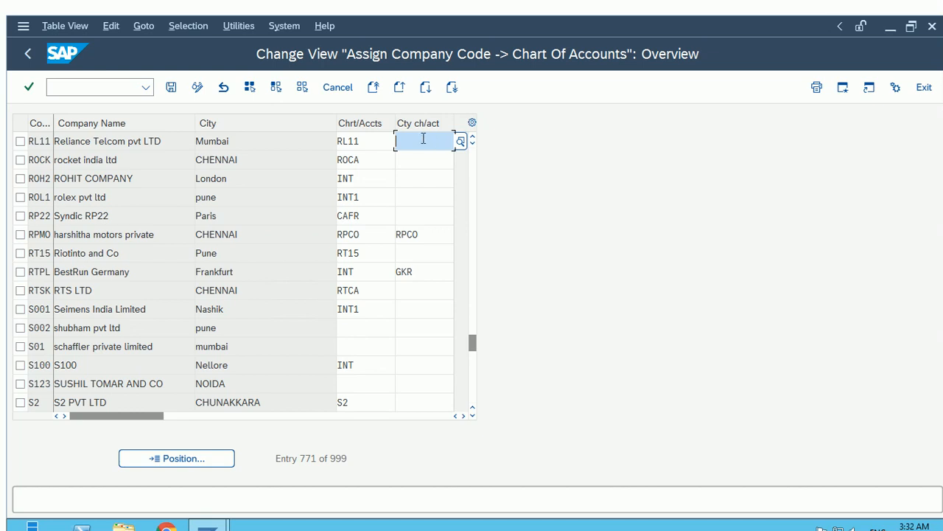
pyautogui.moveTo(362, 141); pyautogui.dragTo(343, 140)
pyautogui.click(428, 143)
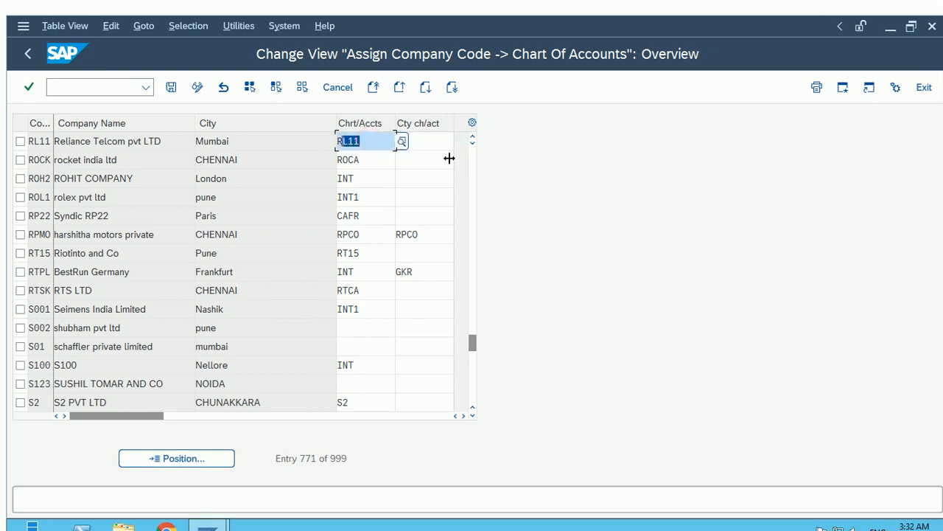
pyautogui.click(425, 140)
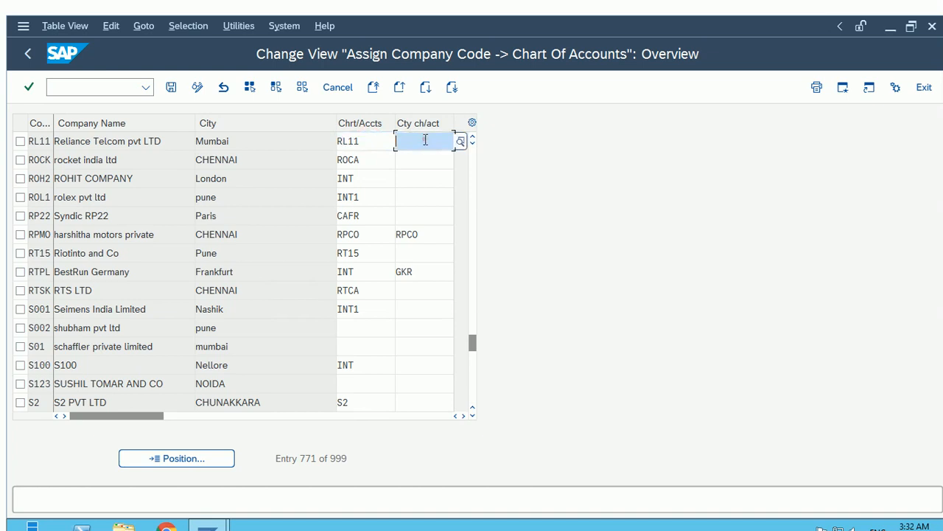
pyautogui.click(172, 88)
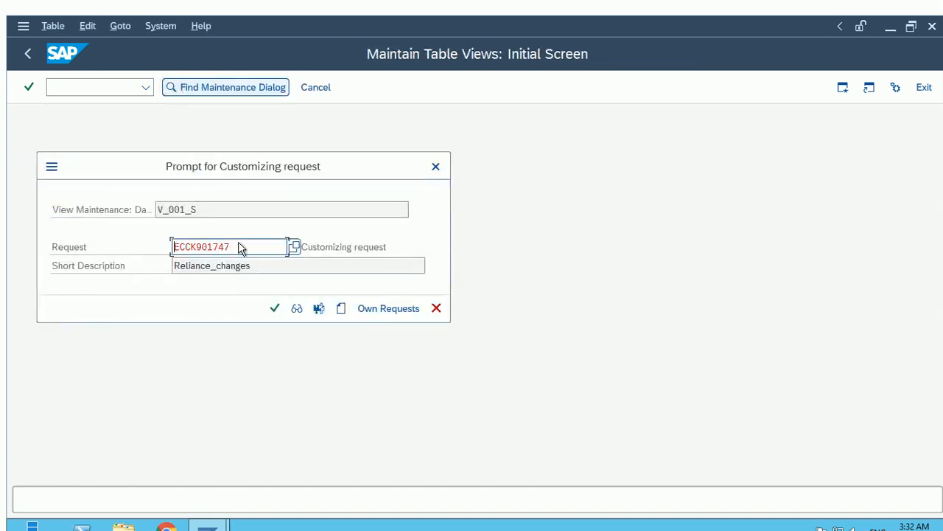
pyautogui.click(274, 309)
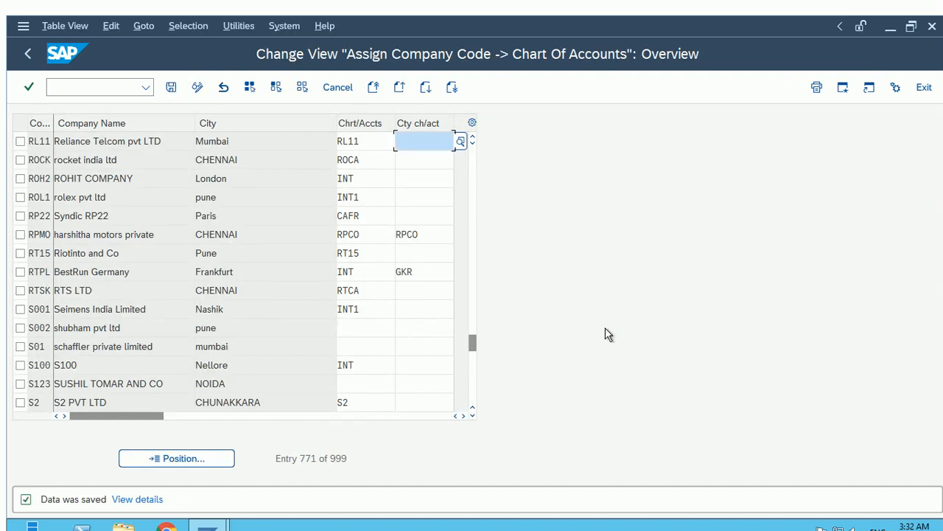
# Switch back to Excel and show the Type of Chart of Account table on the G|L sheet.
pyautogui.moveTo(543, 14)
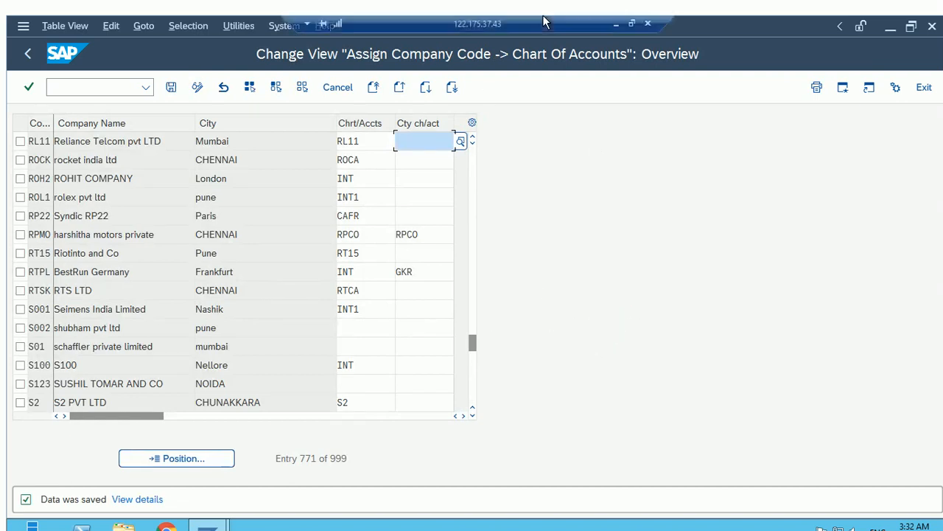
pyautogui.click(617, 26)
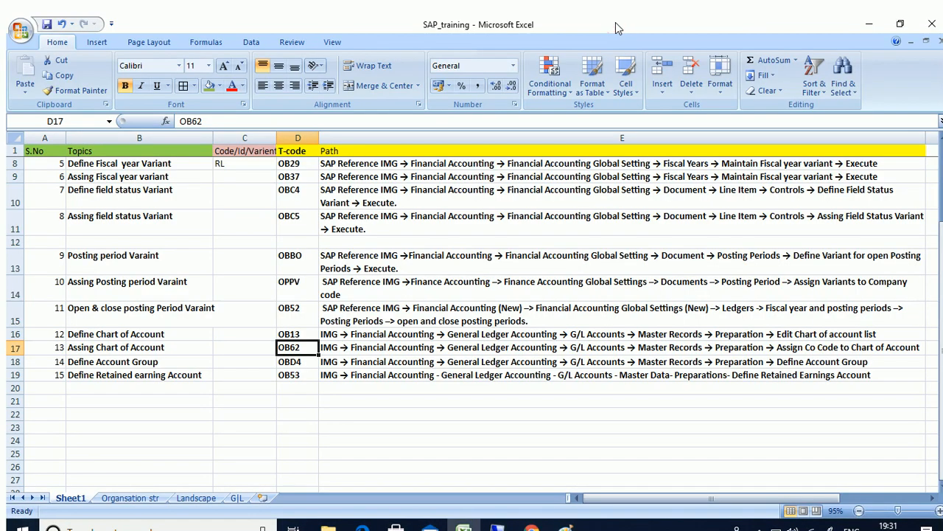
pyautogui.click(463, 528)
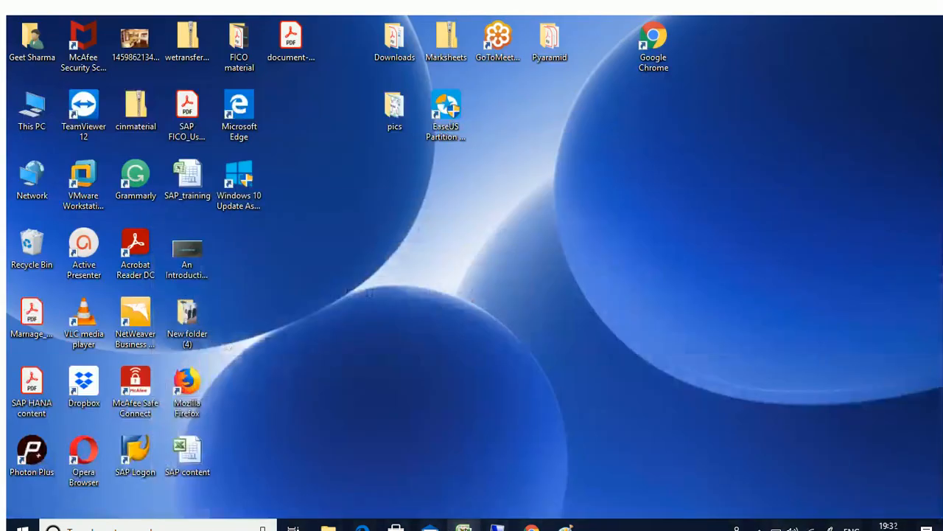
pyautogui.click(464, 528)
pyautogui.click(235, 413)
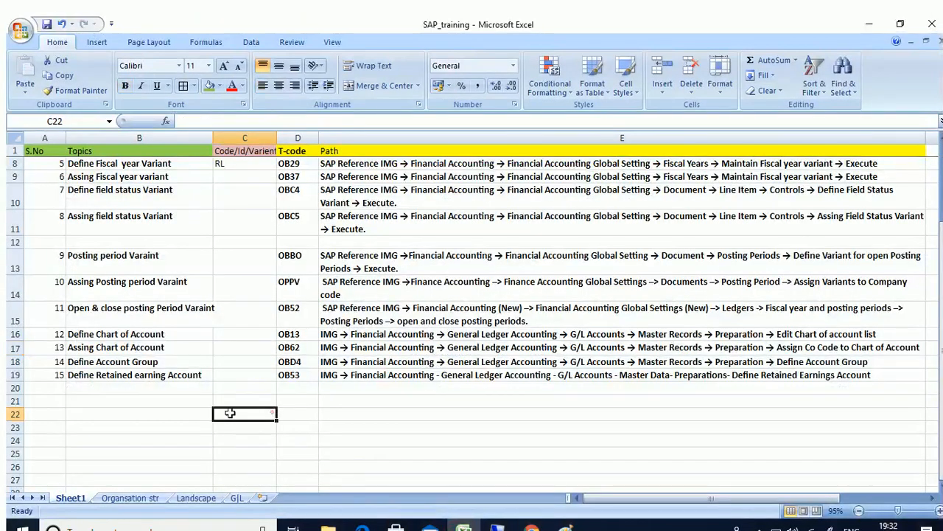
pyautogui.click(237, 499)
pyautogui.click(362, 374)
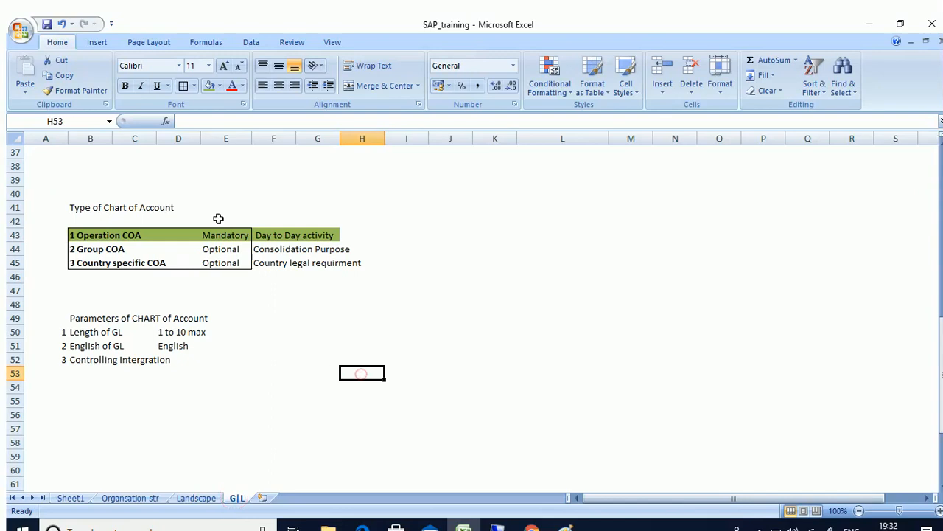
# Enter the note "Assign to Operating COA" in cell I44 beside the Group COA row.
pyautogui.click(103, 249)
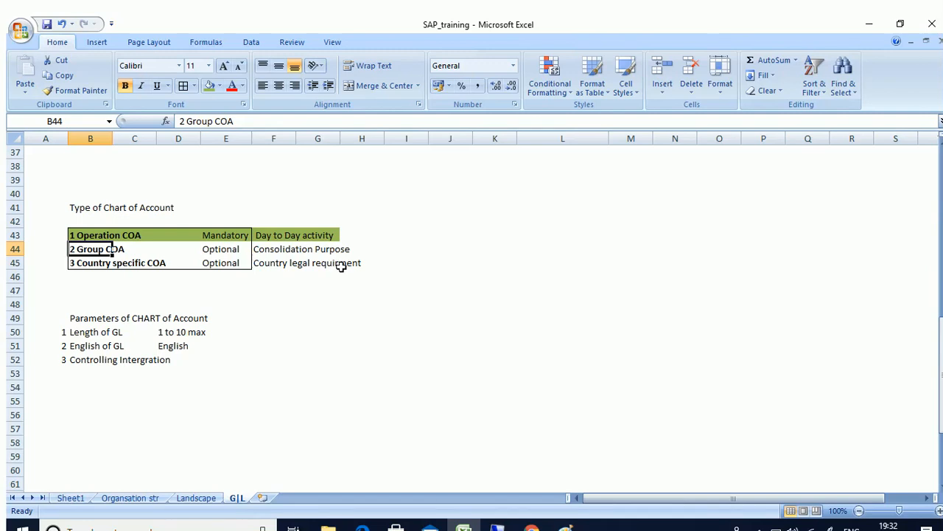
pyautogui.click(396, 249)
pyautogui.write('Ass')
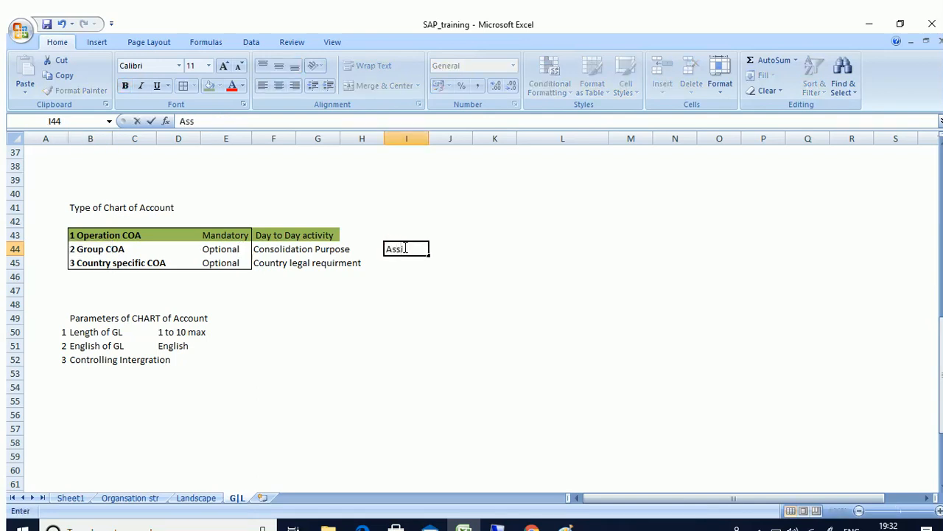
pyautogui.write('ing')
pyautogui.press('BackSpace')
pyautogui.press('BackSpace')
pyautogui.write('gn to Operating')
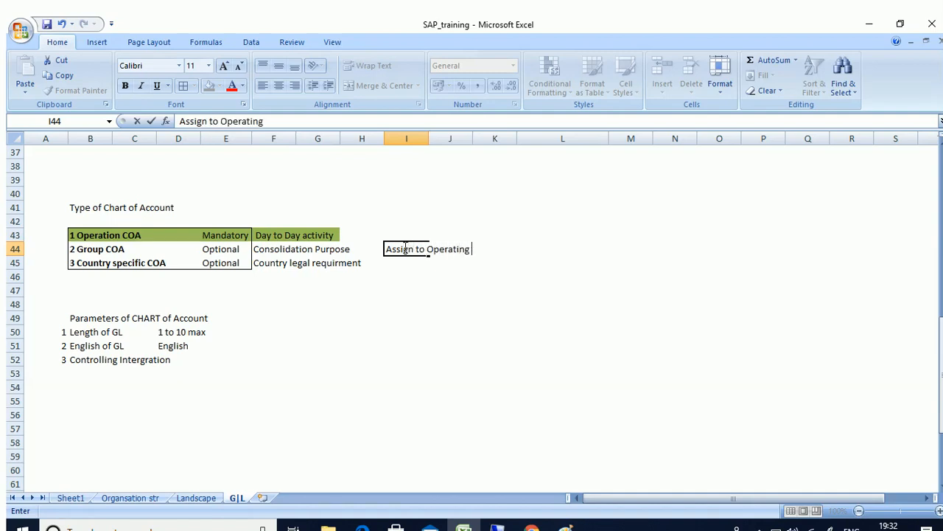
pyautogui.write(' COA')
pyautogui.click(402, 262)
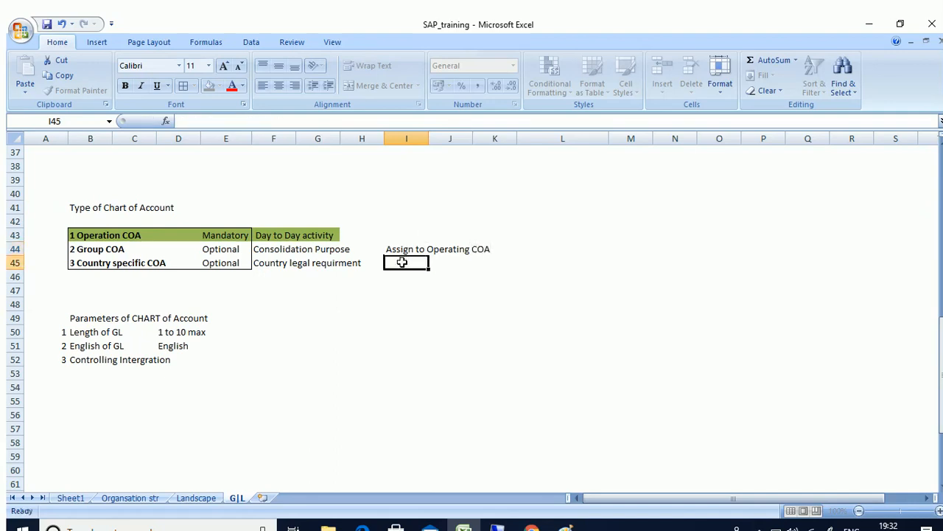
# Enter the note "Assing to Cocd" in cell I45 beside the Country specific COA row.
pyautogui.write('Ass')
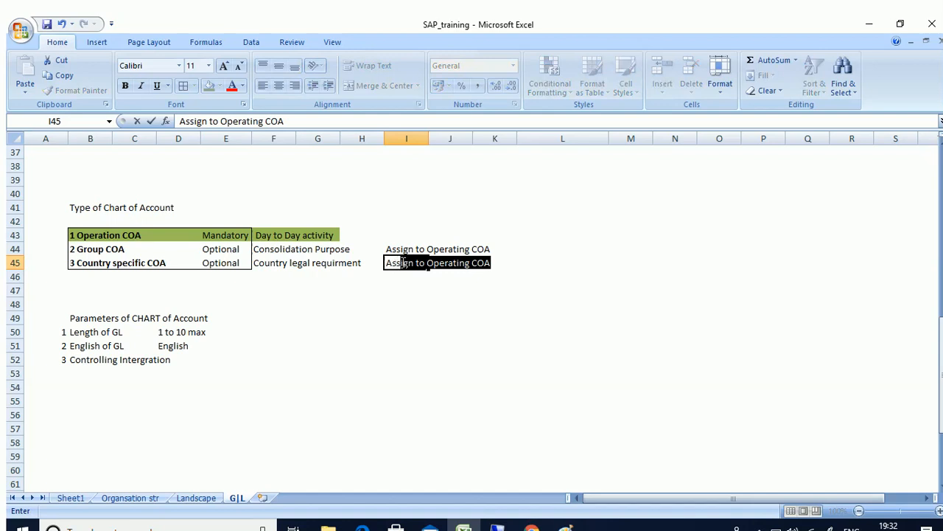
pyautogui.write('ing to')
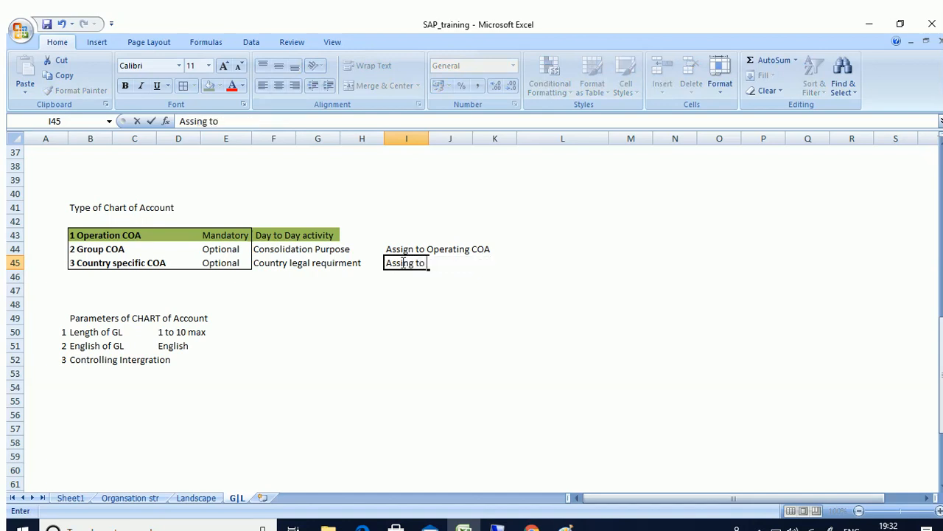
pyautogui.write(' Cocd')
# Copy the "Assing to Cocd" note from cell I45 into cell I43 beside the Operation COA row.
pyautogui.click(405, 234)
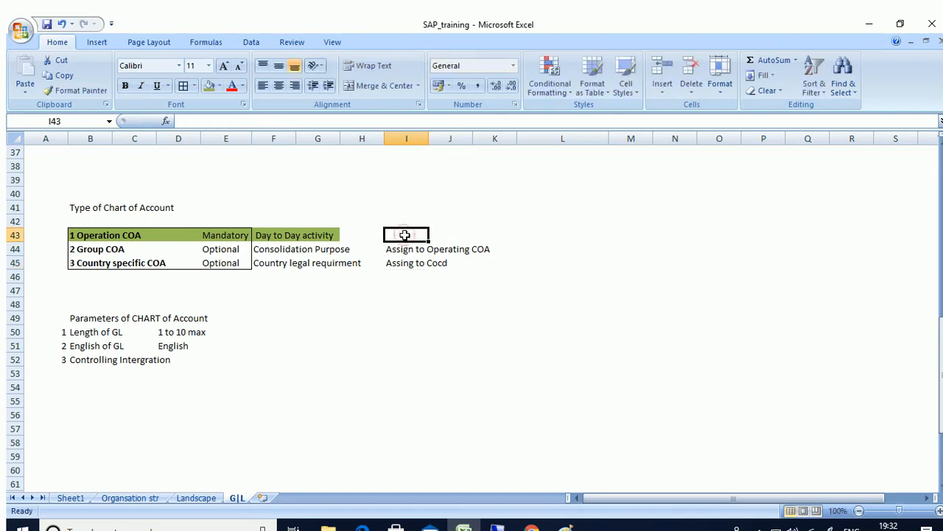
pyautogui.click(398, 263)
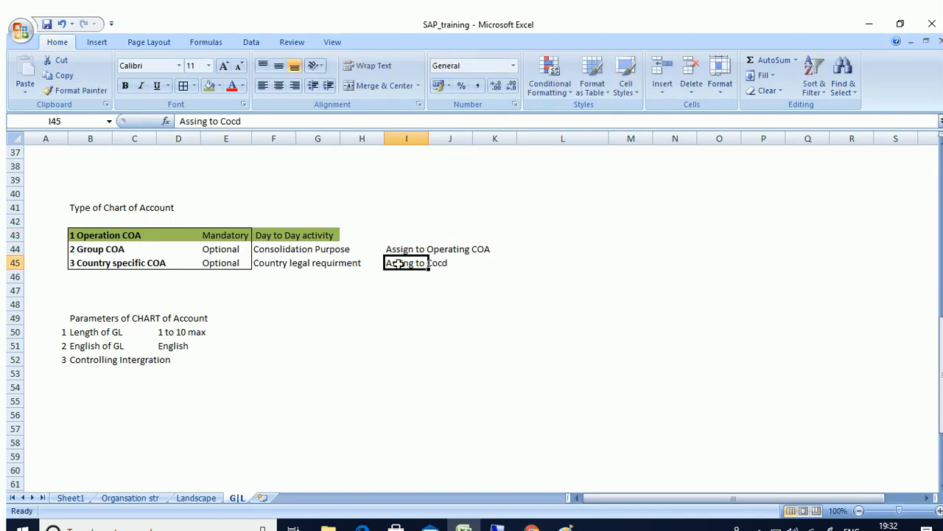
pyautogui.hotkey('ctrl', 'c')
pyautogui.click(391, 234)
pyautogui.hotkey('ctrl', 'v')
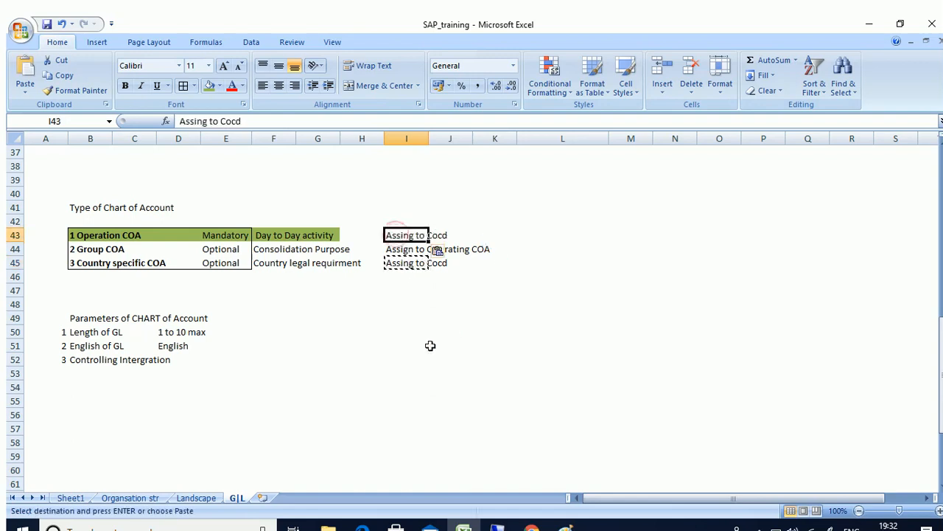
pyautogui.click(430, 346)
pyautogui.click(404, 290)
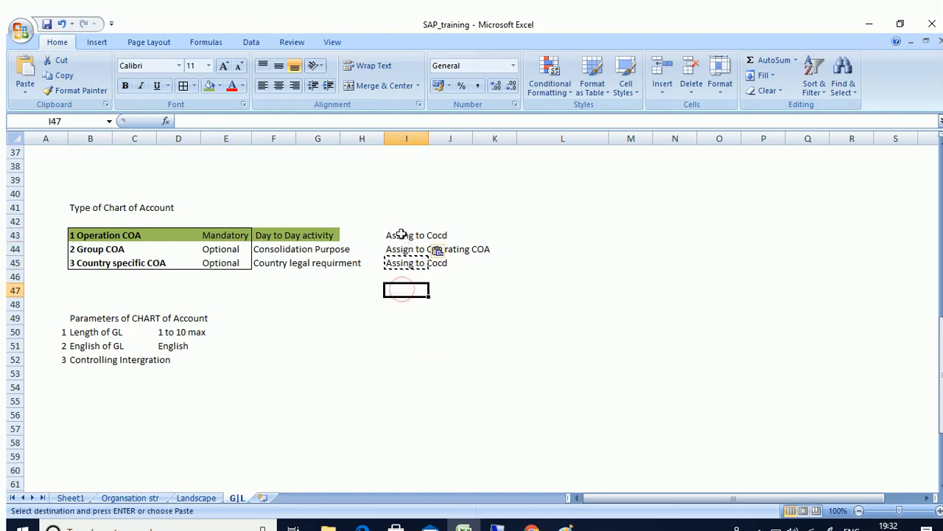
# Highlight the two "Assing to Cocd" cells, I43 and I45, with a yellow fill.
pyautogui.click(400, 235)
pyautogui.click(220, 86)
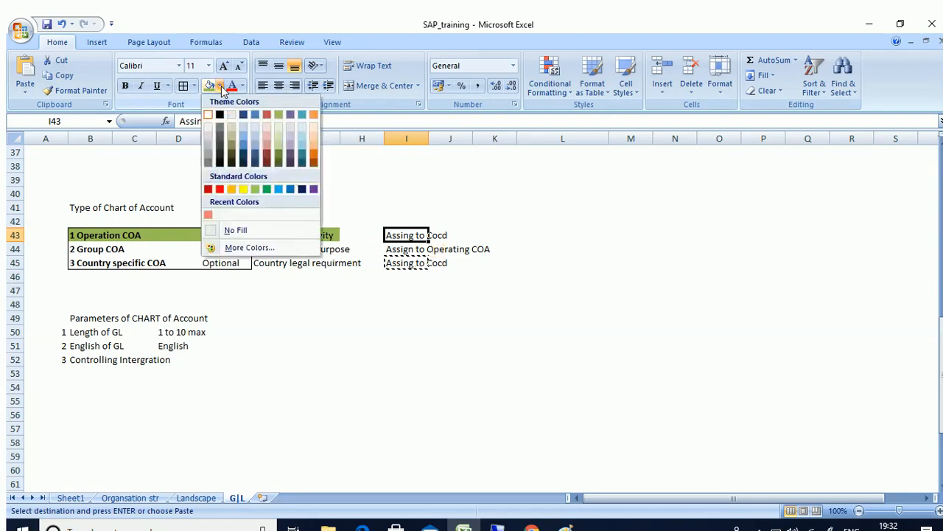
pyautogui.click(243, 188)
pyautogui.click(401, 265)
pyautogui.click(210, 85)
pyautogui.click(712, 405)
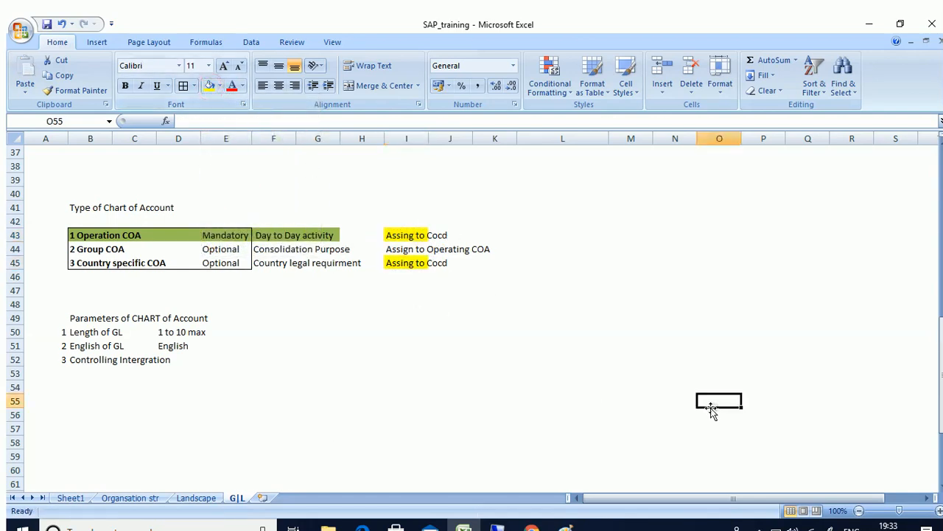
pyautogui.click(576, 357)
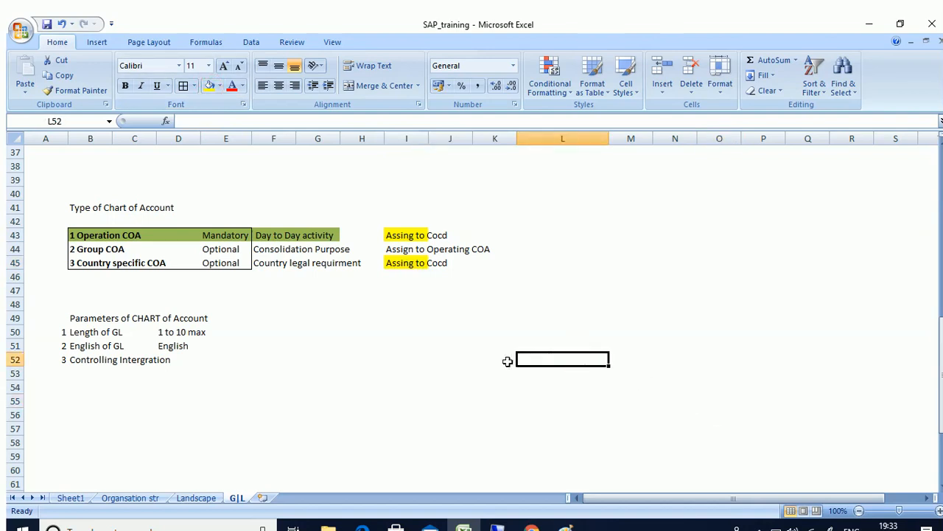